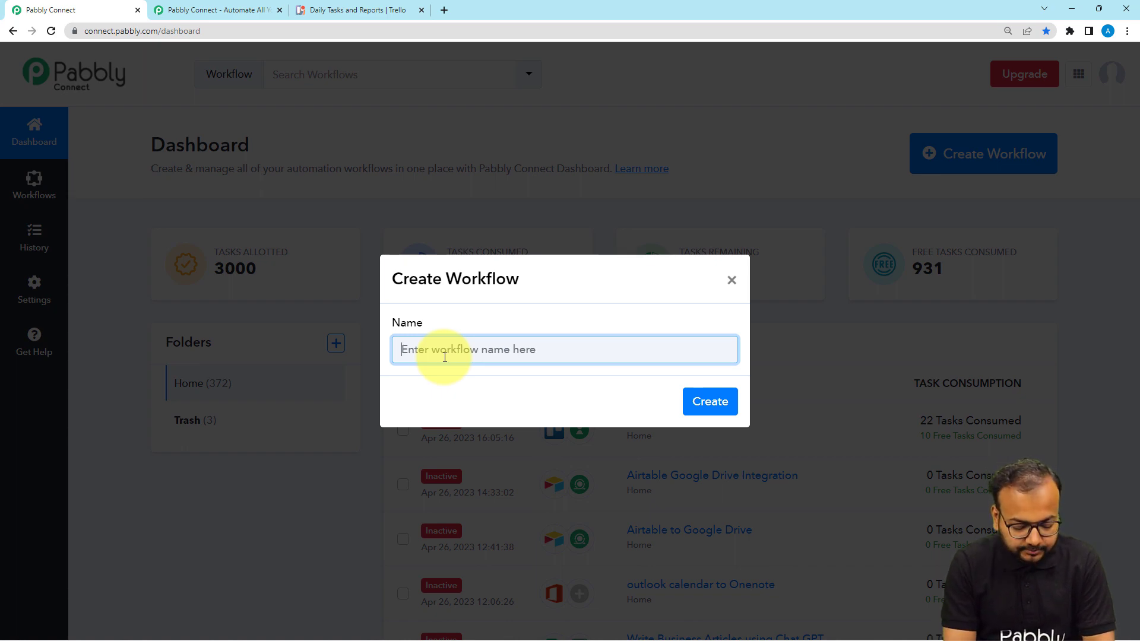
Step: Create the workflow under the name "Trello Gmail Integration" and collapse its trigger step
click(710, 402)
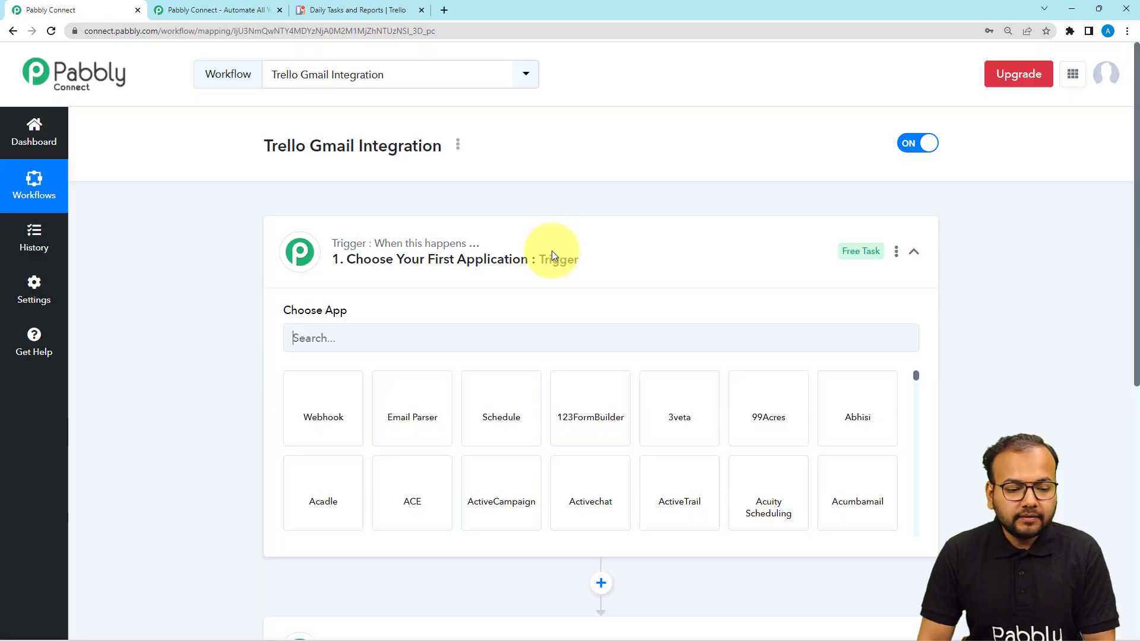
click(551, 255)
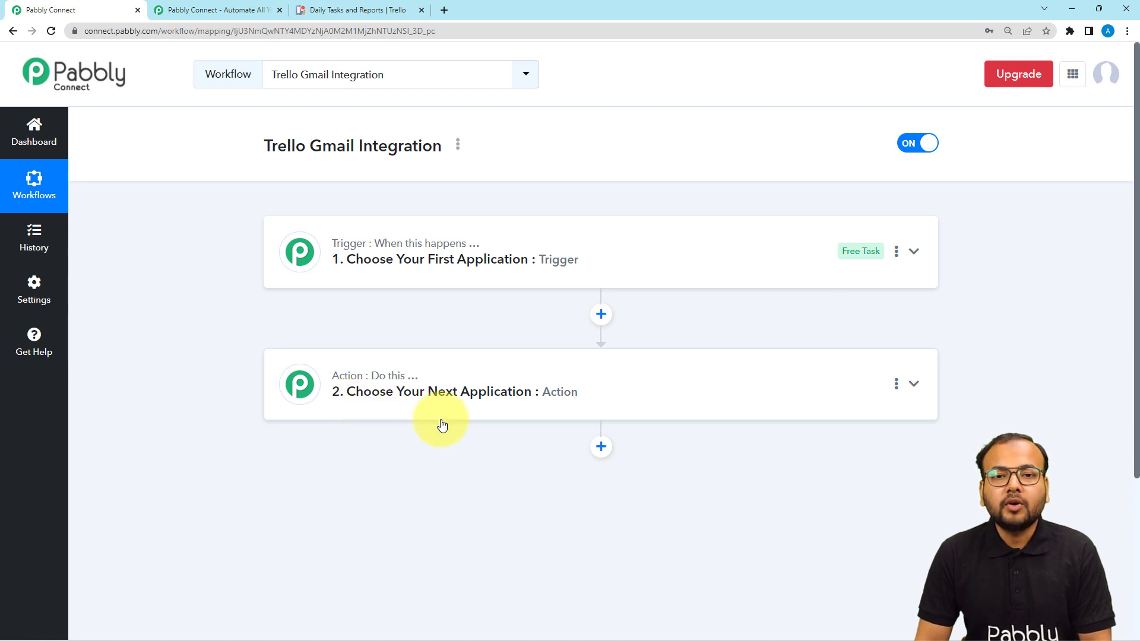
Step: Expand the workflow's trigger step, search the apps for "tre" and choose Trello as the trigger application
click(432, 256)
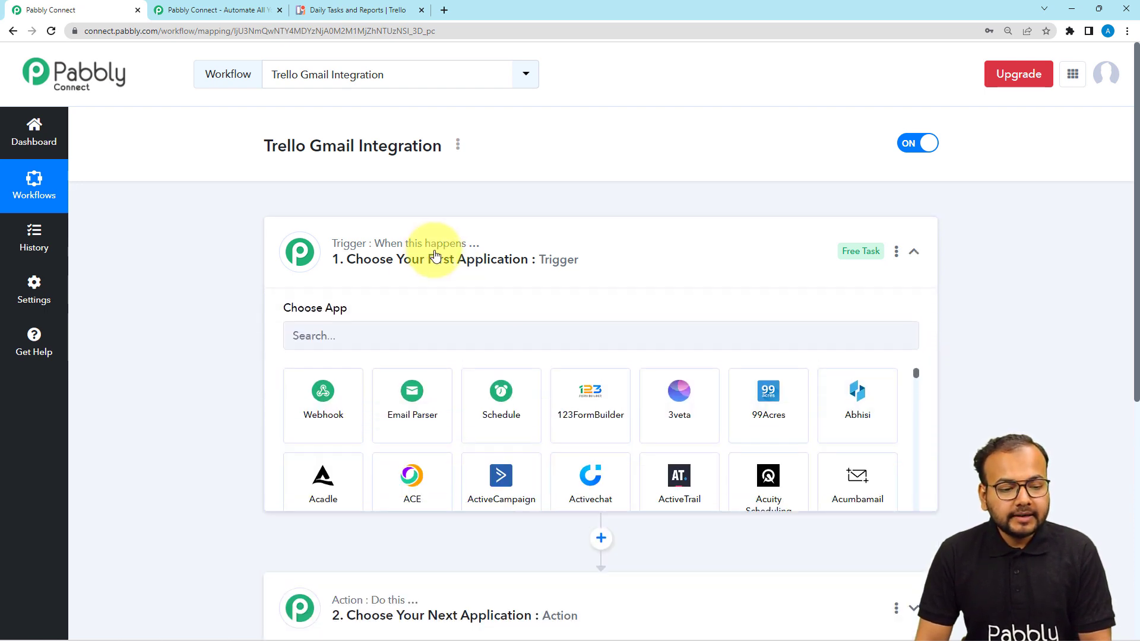
scroll(356, 282, down, 1)
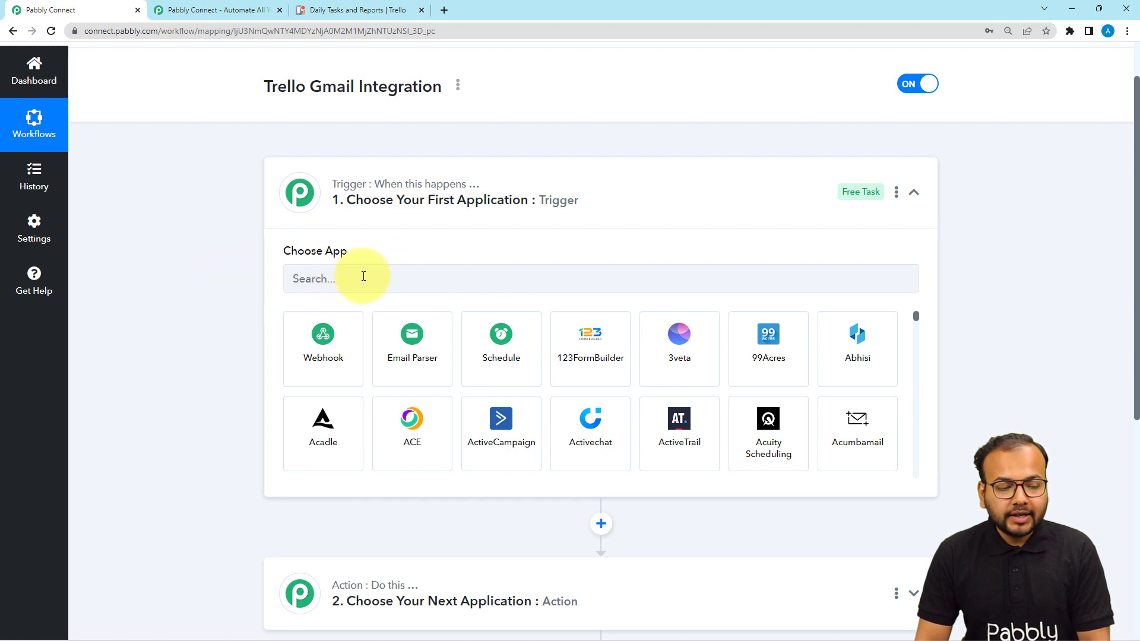
click(351, 13)
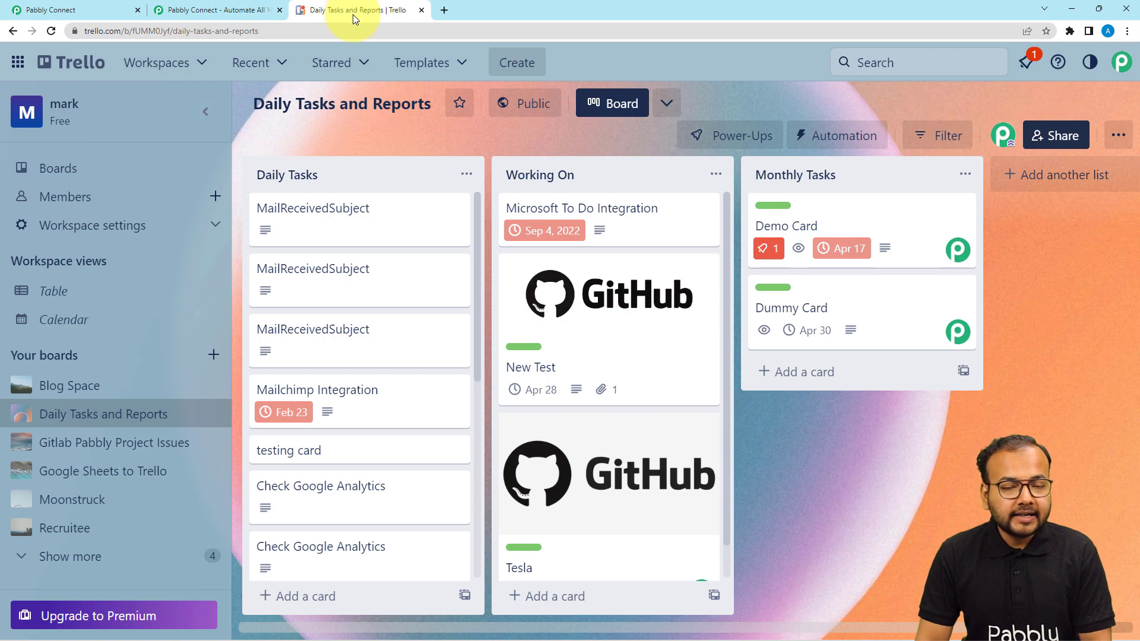
click(95, 10)
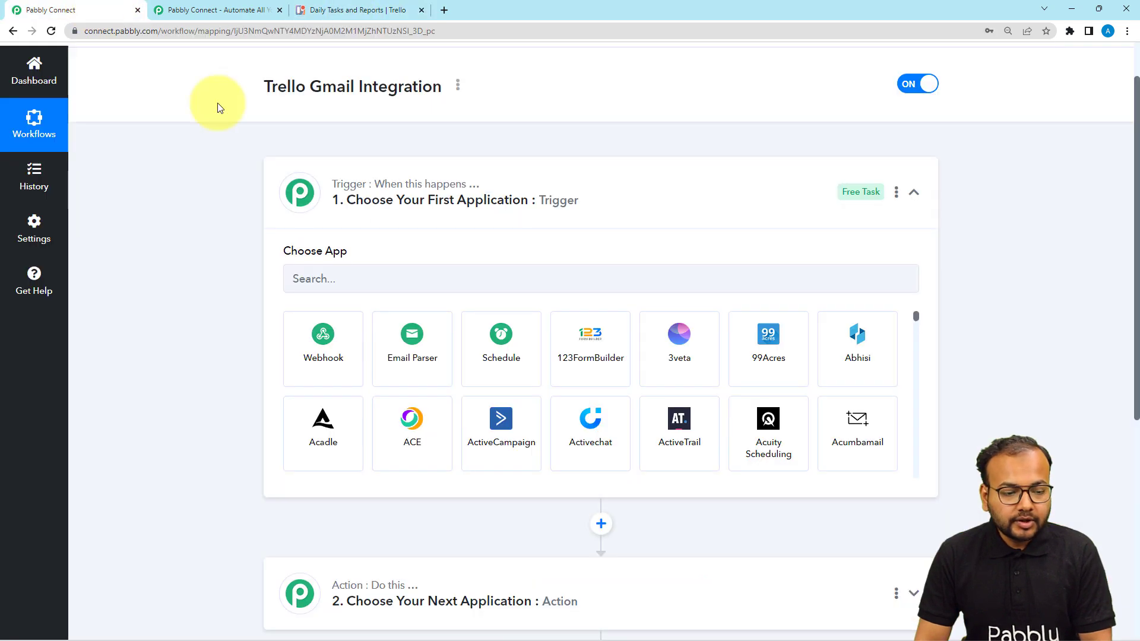
click(315, 281)
text(tre)
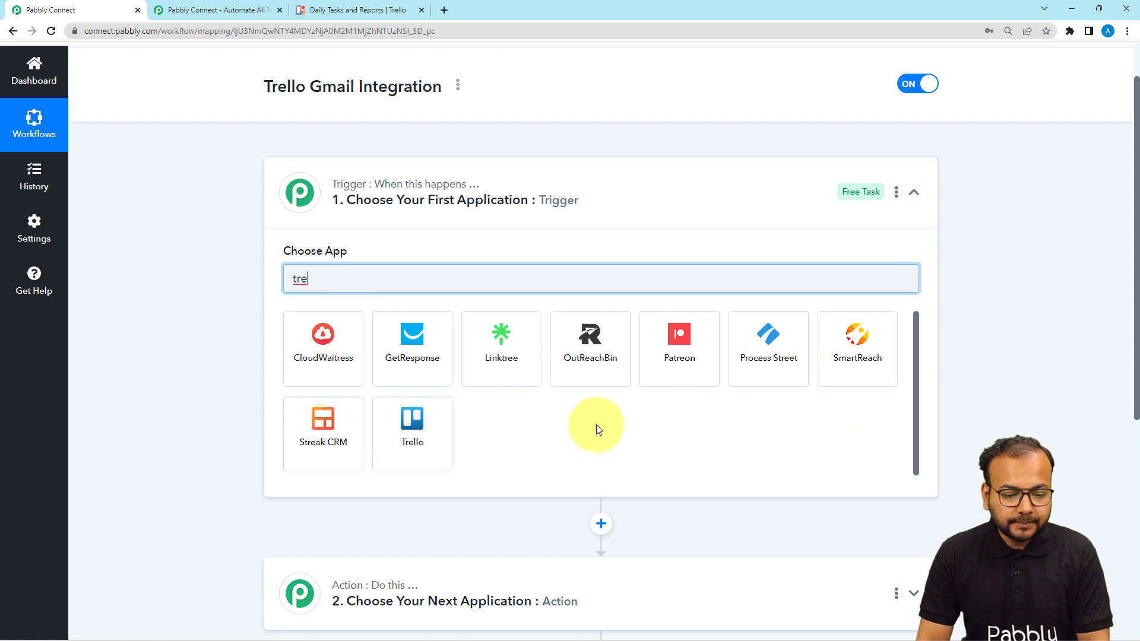
click(386, 404)
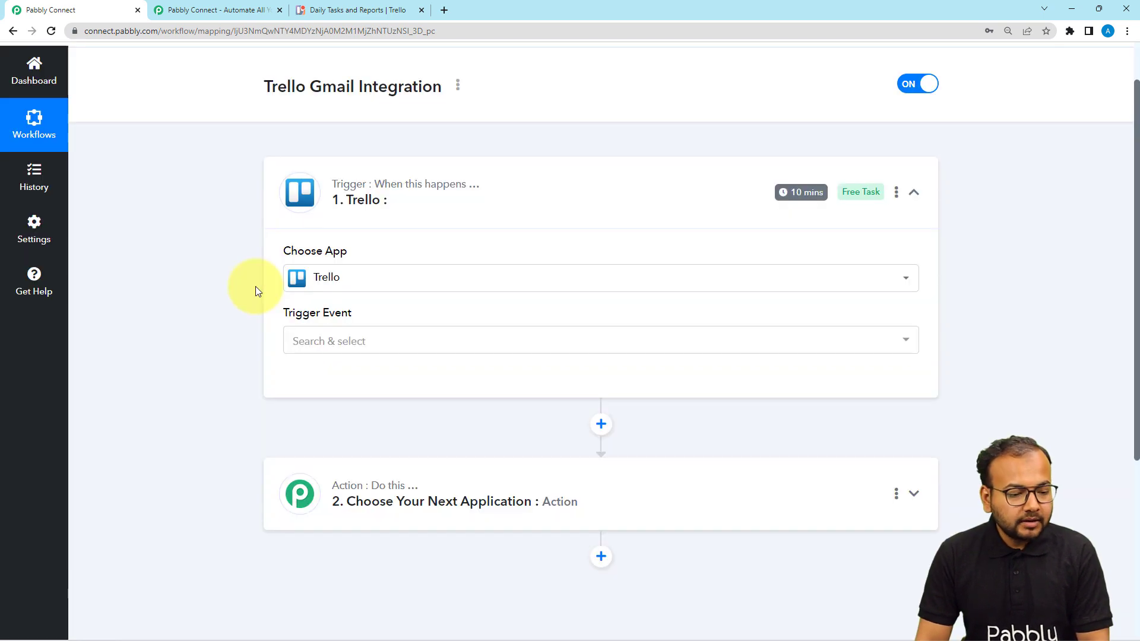
Step: Set the Trello trigger event to New Card
scroll(255, 287, down, 4)
click(319, 113)
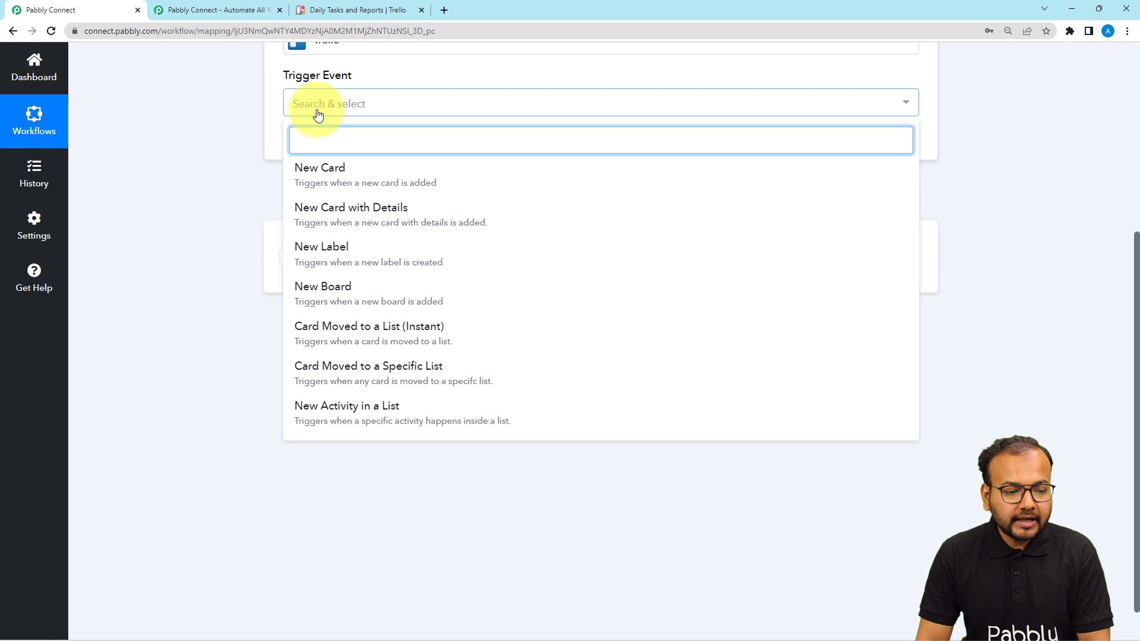
click(309, 168)
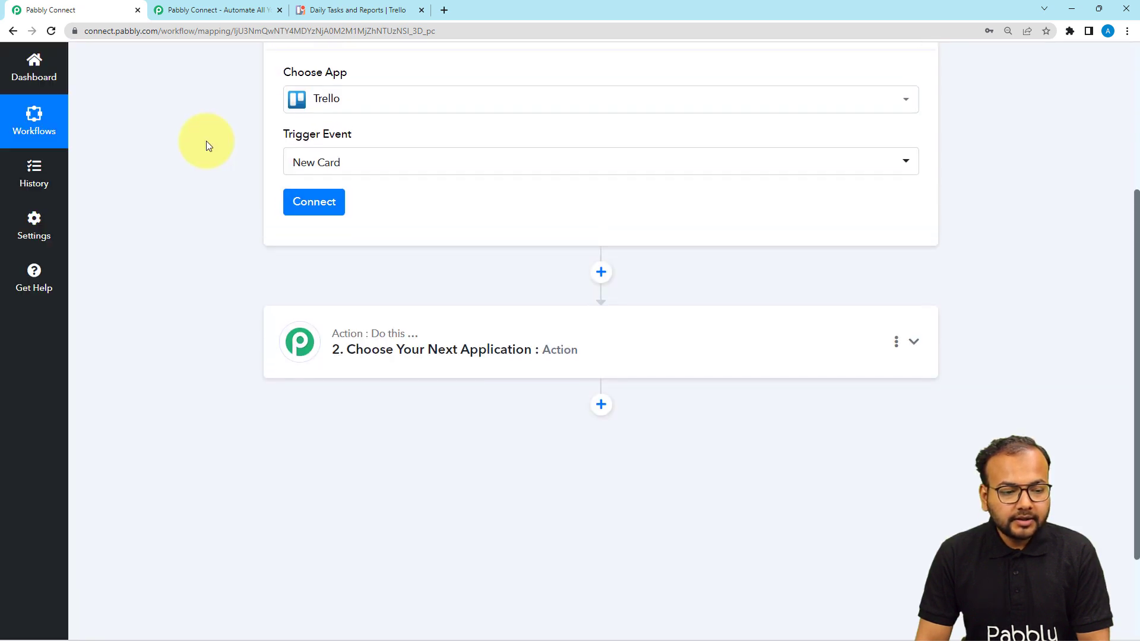
Step: Connect the Trello trigger by choosing to add a new connection instead of an existing one
click(311, 204)
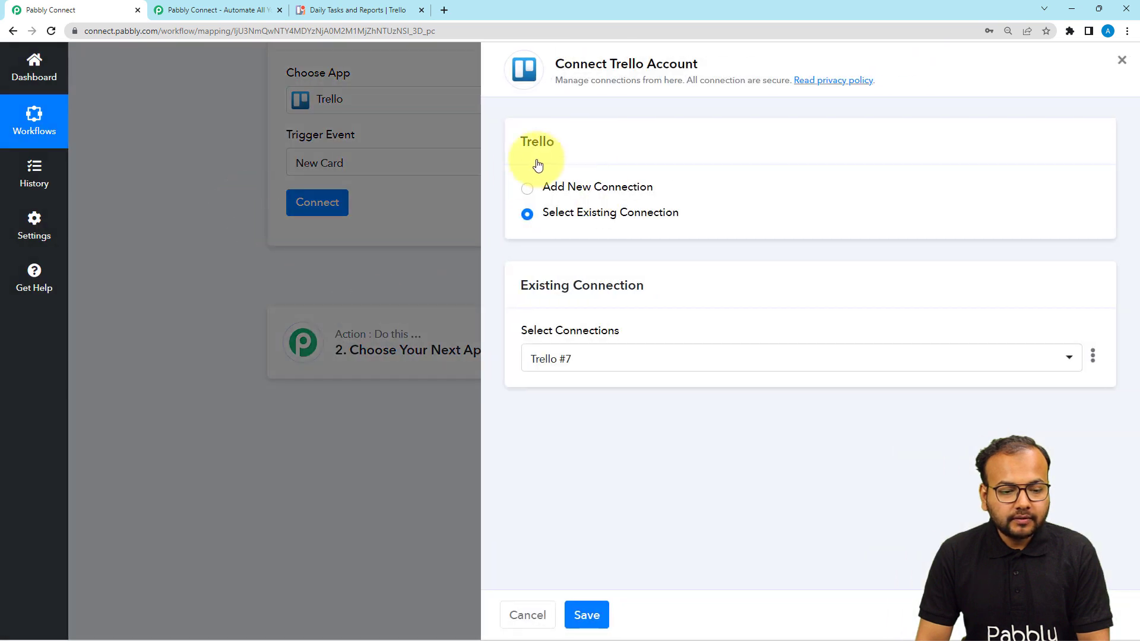
click(524, 191)
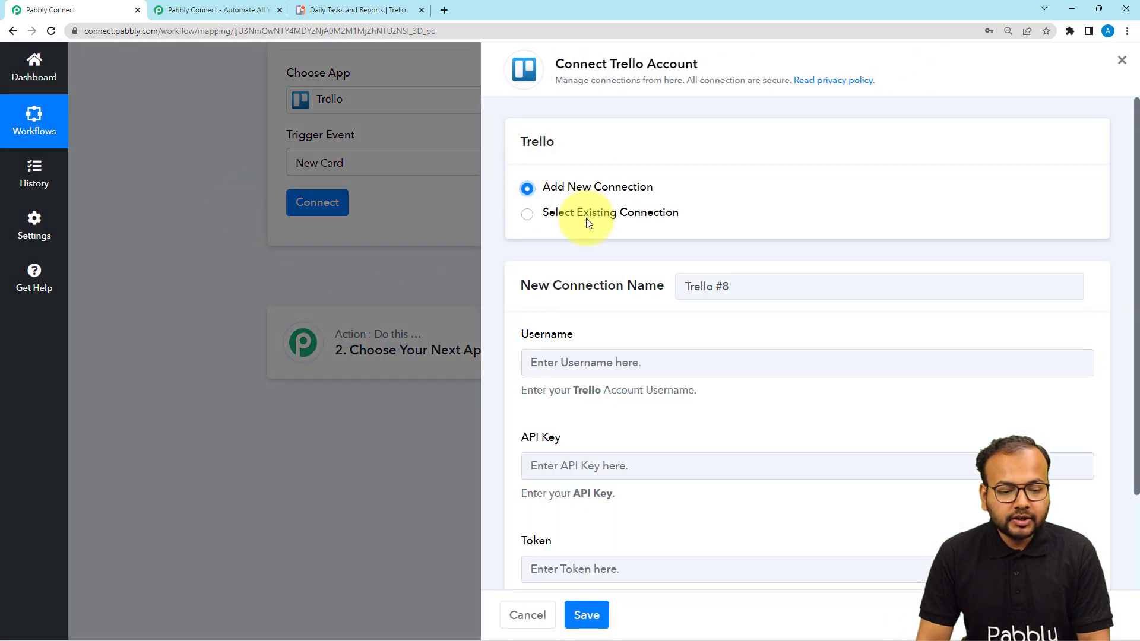
scroll(557, 366, down, 1)
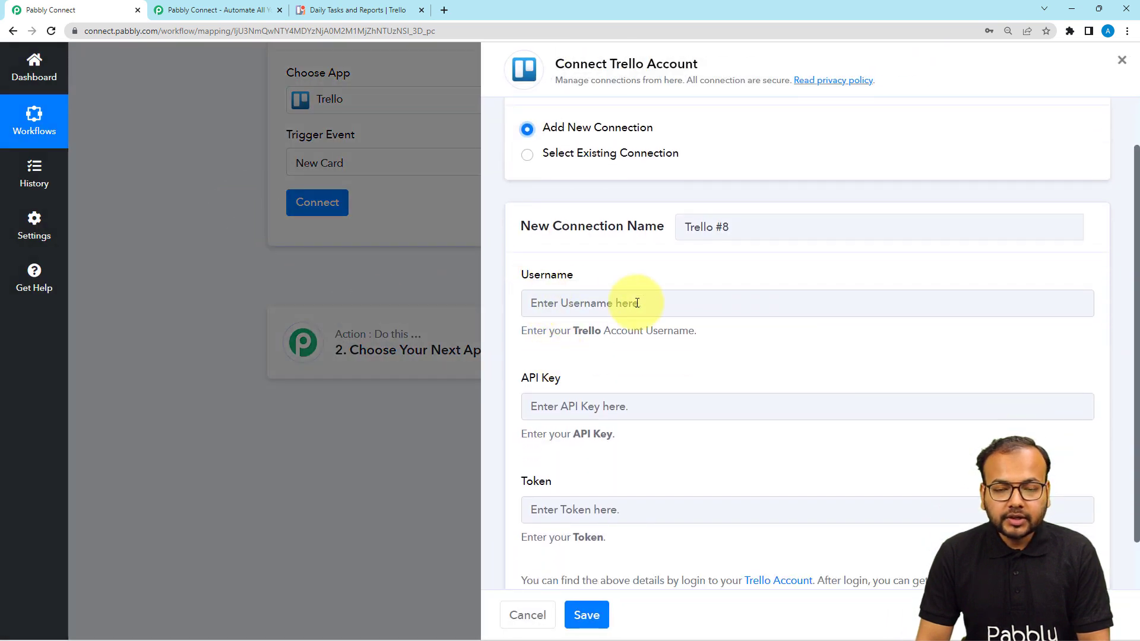
scroll(618, 331, down, 1)
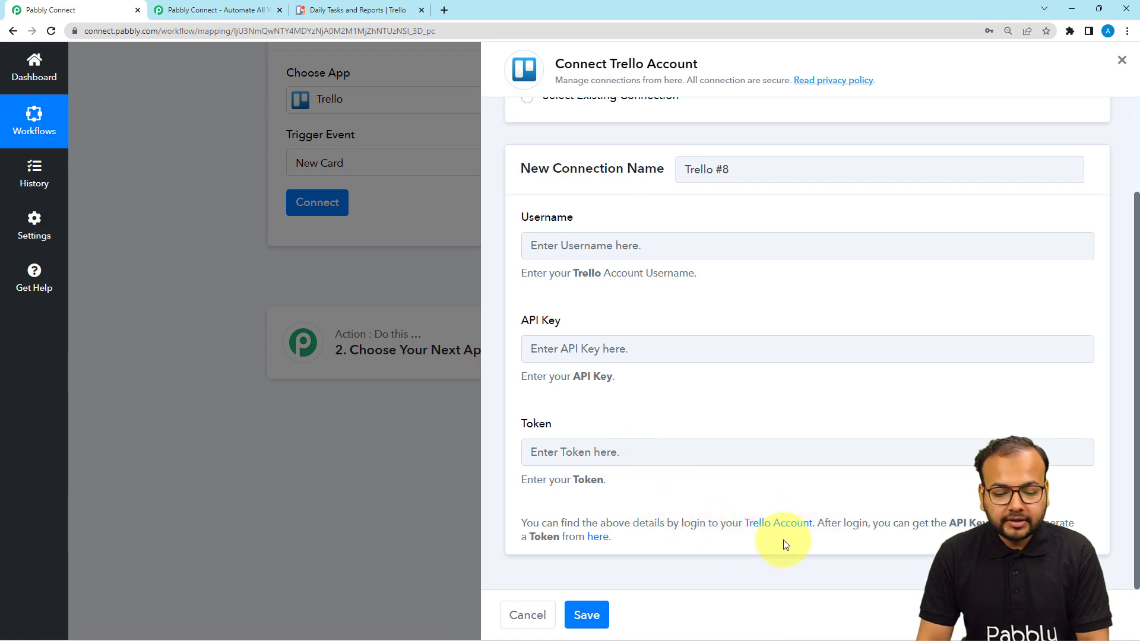
Step: Copy the account username from the Trello profile page and paste it into the new connection's Username field
click(387, 10)
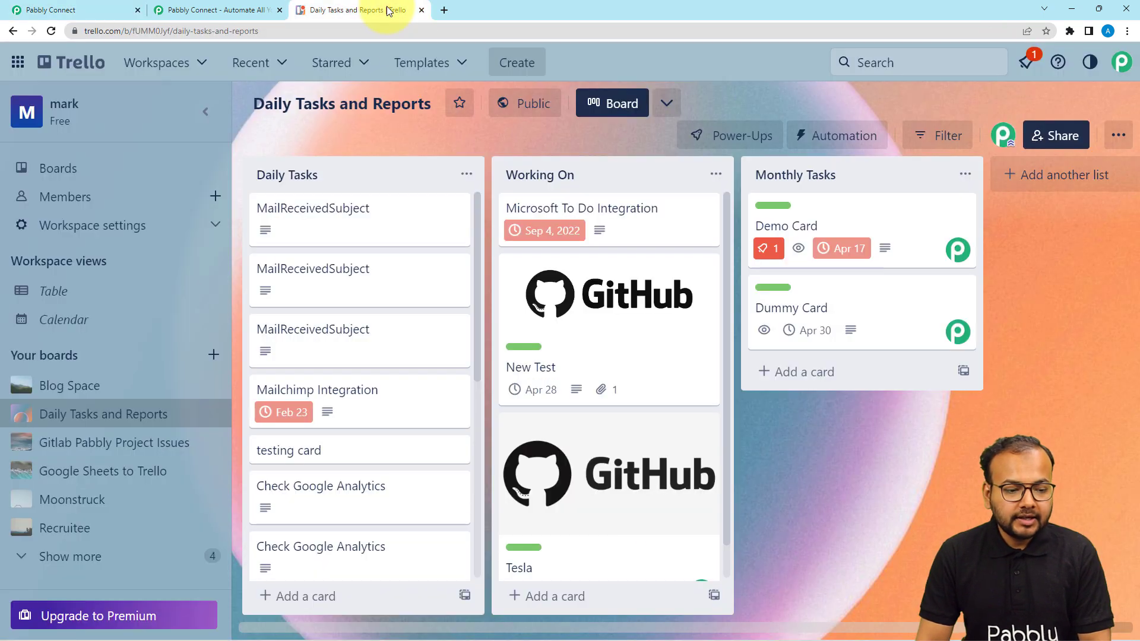
click(1124, 76)
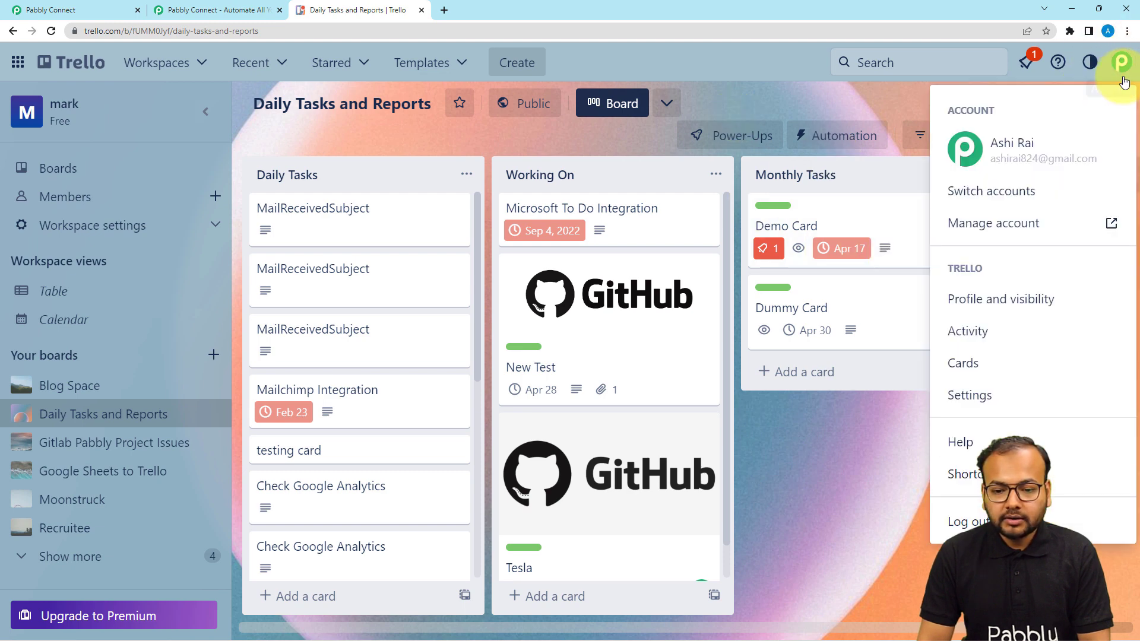
click(994, 314)
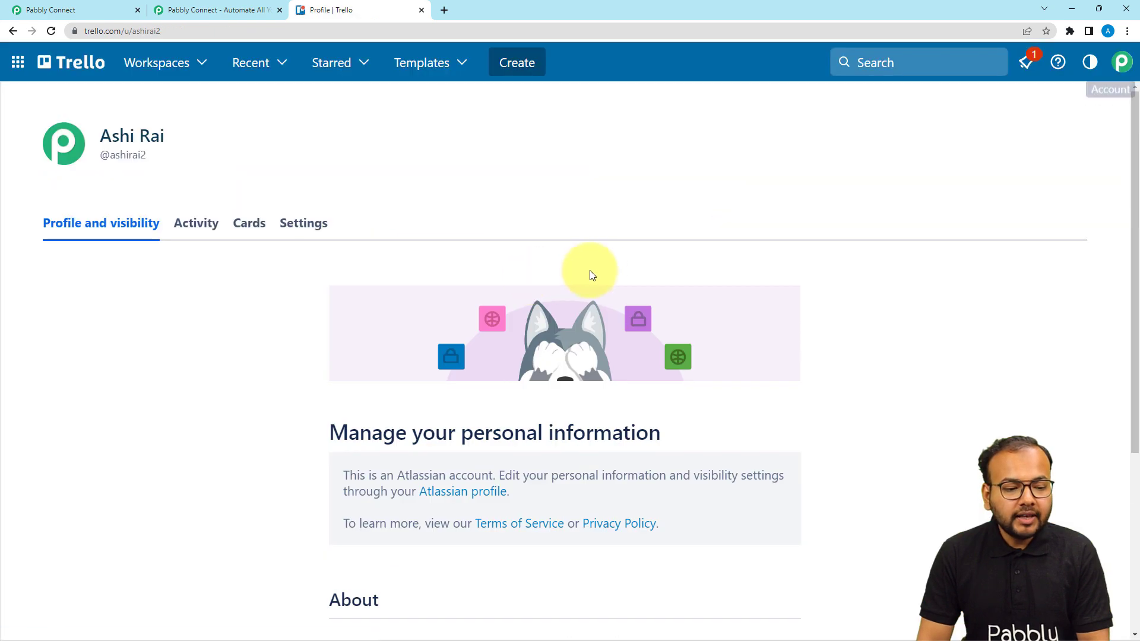
scroll(590, 275, down, 5)
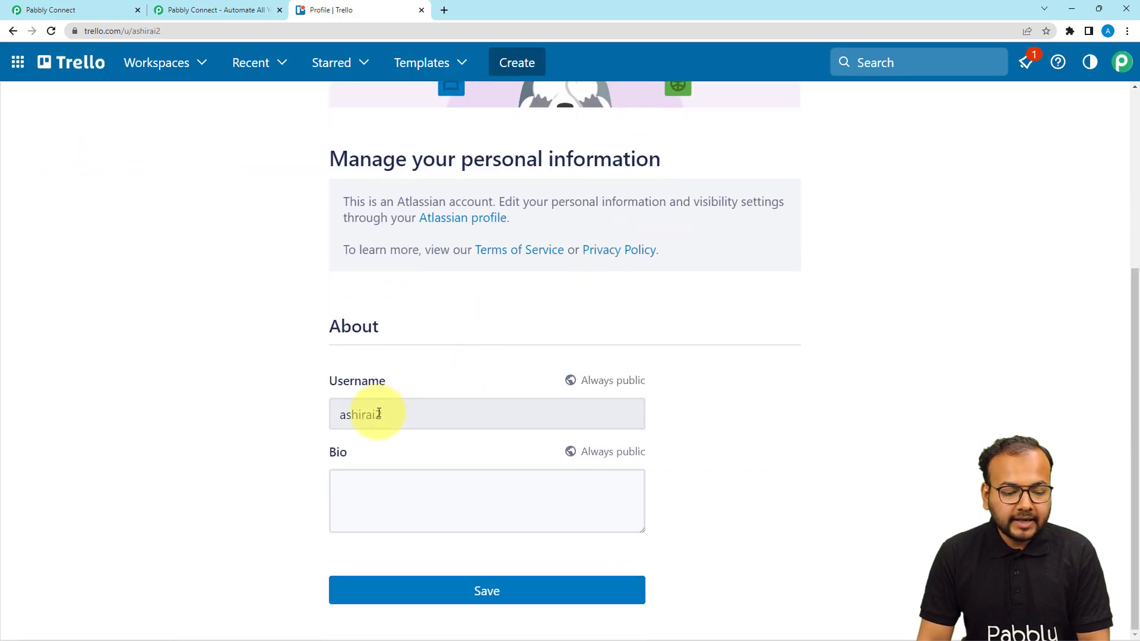
double_click(379, 414)
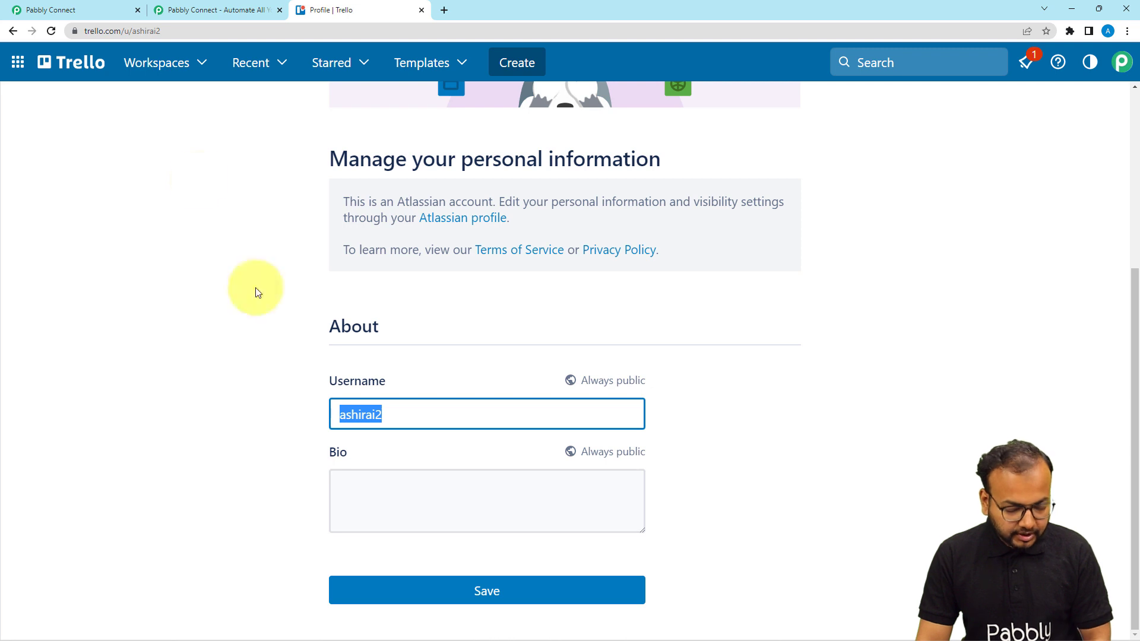
click(127, 11)
click(558, 244)
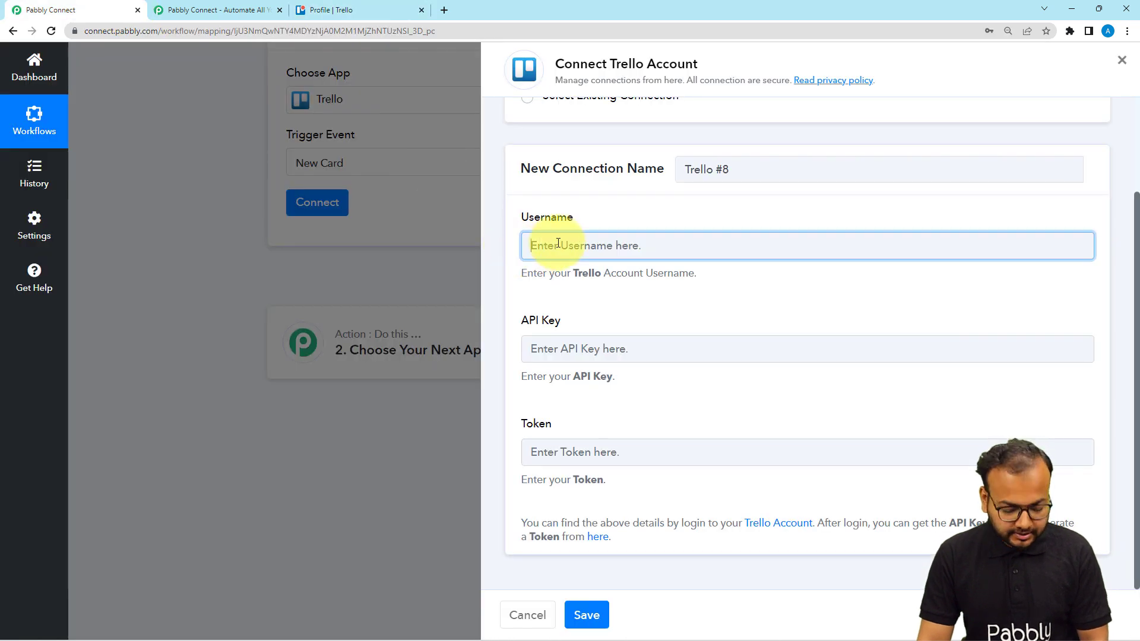
Step: Open the account's Settings page in Trello
click(381, 7)
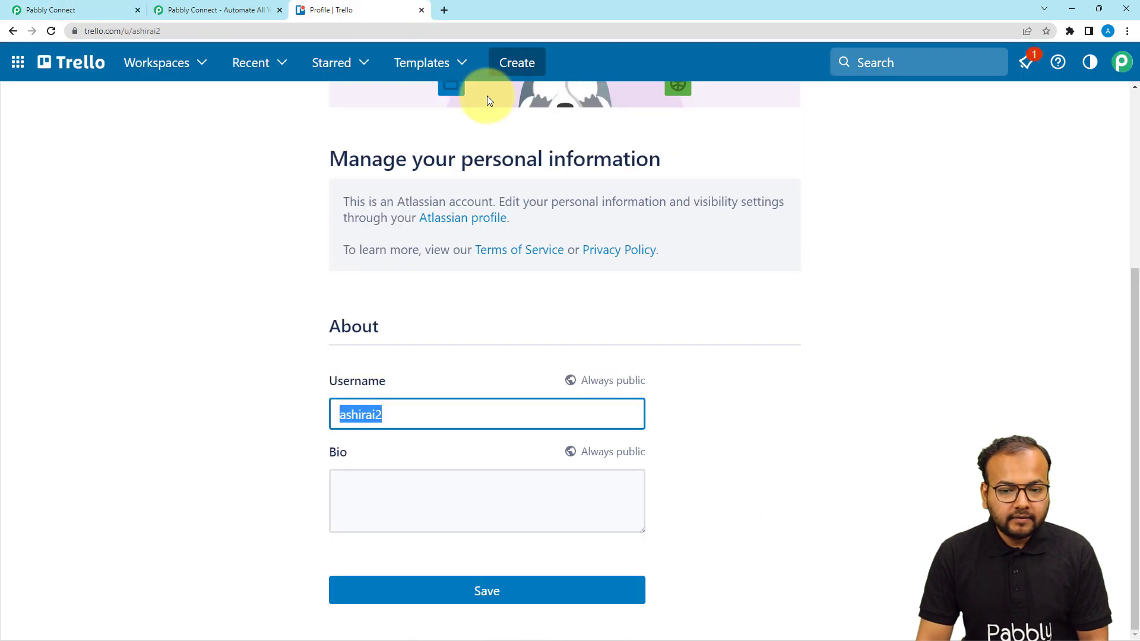
click(1130, 70)
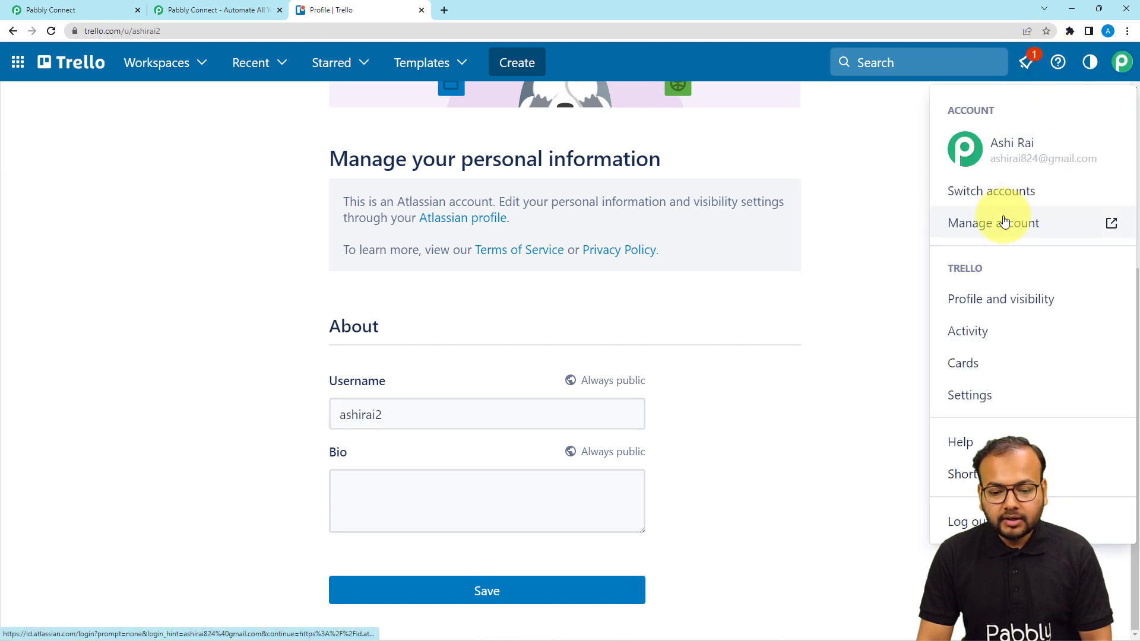
click(958, 404)
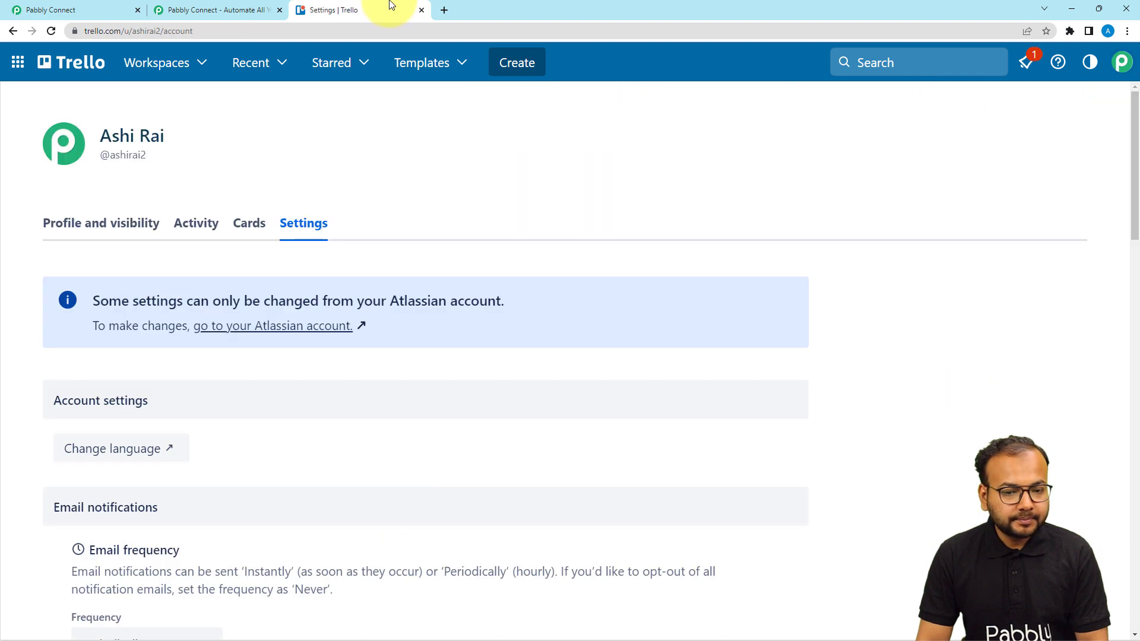
Step: Open Trello's Developer API Keys page from the connection form, copy the personal key and paste it into the API Key field
key(ctrl+1)
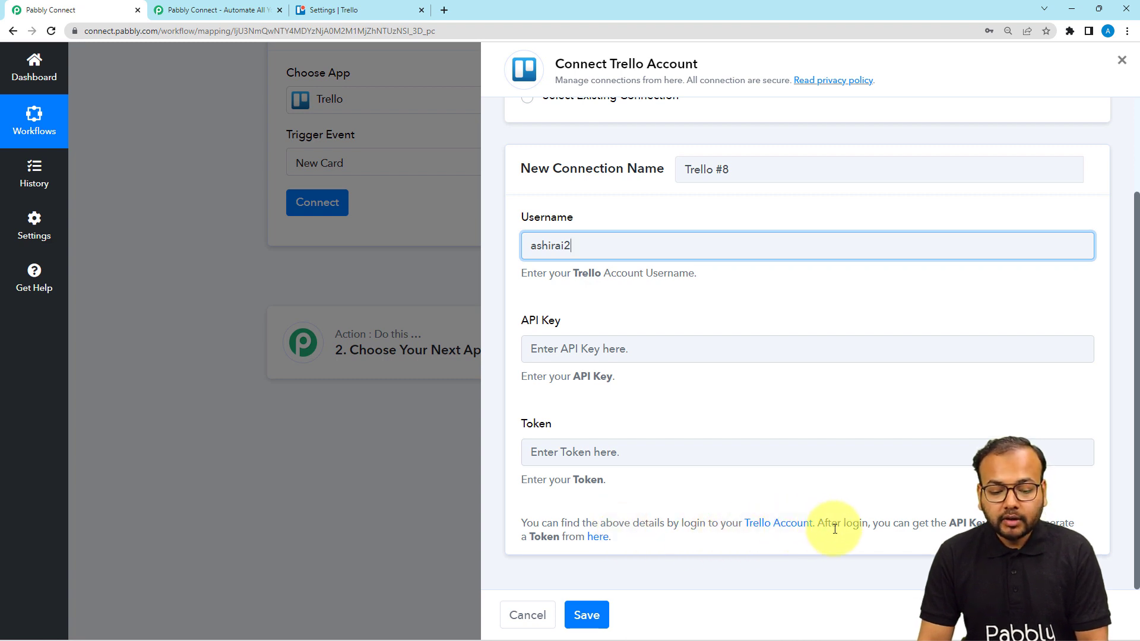
click(599, 537)
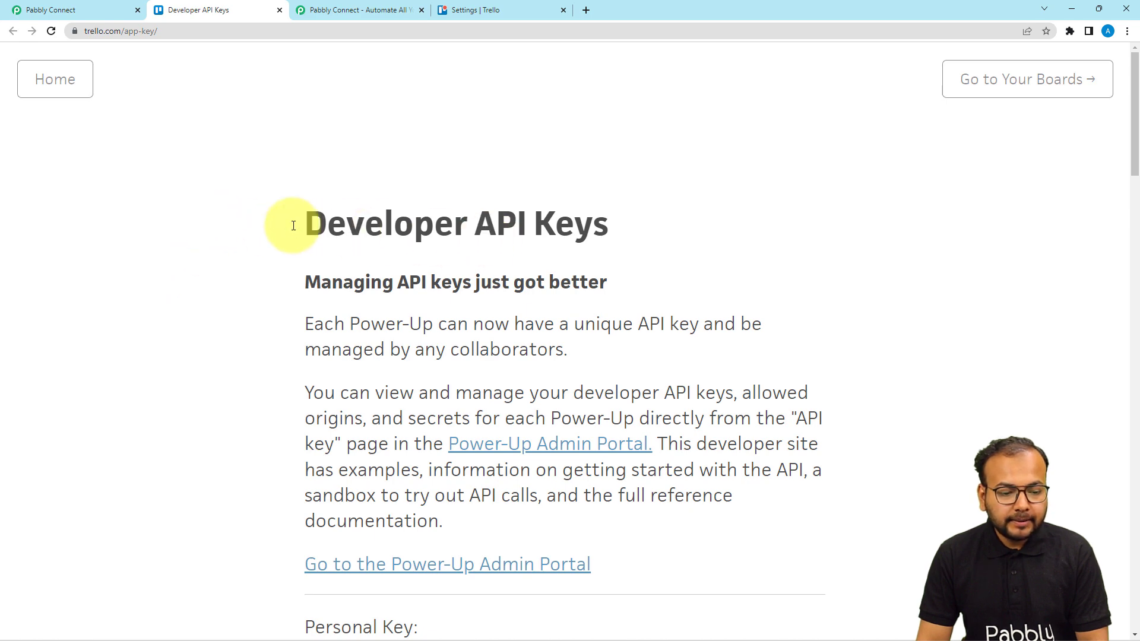
scroll(266, 230, down, 6)
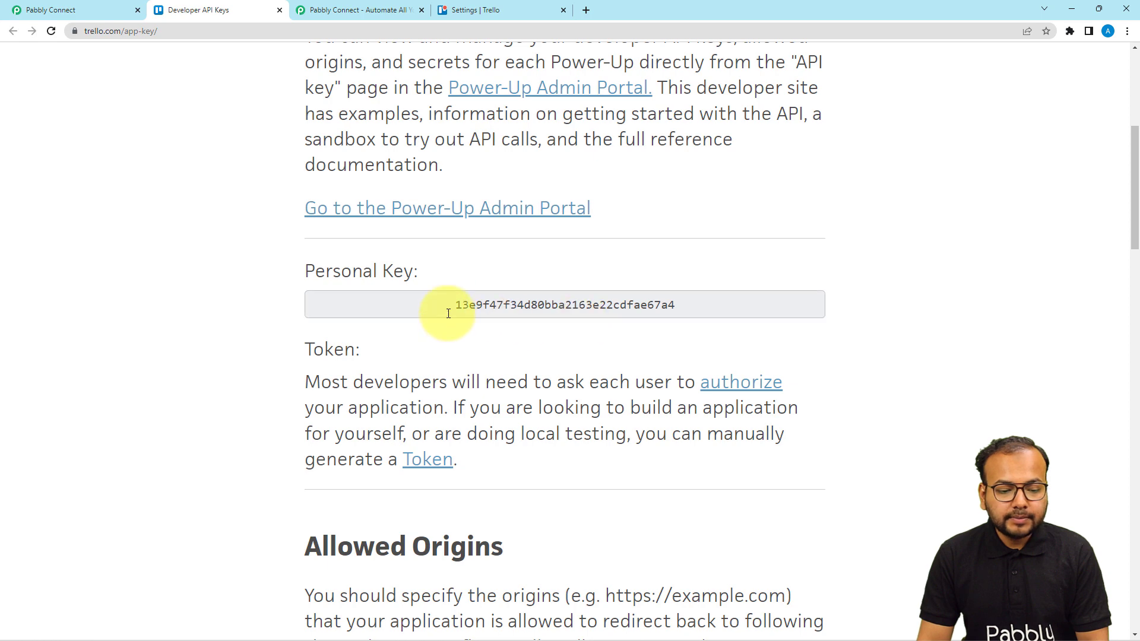
double_click(469, 303)
right_click(480, 308)
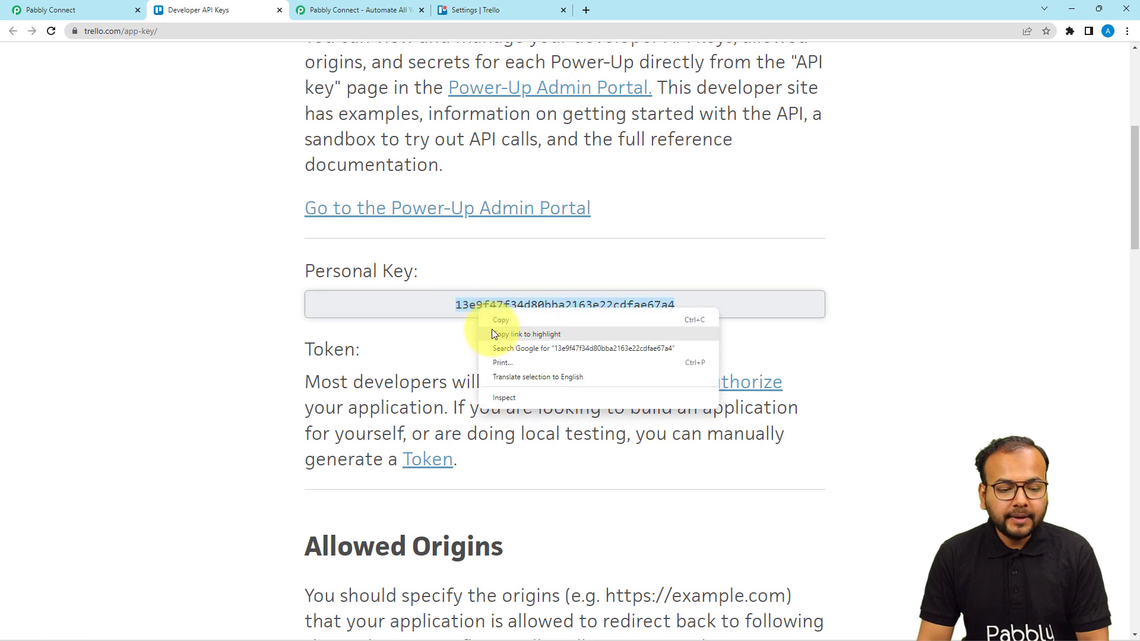
click(492, 325)
click(107, 9)
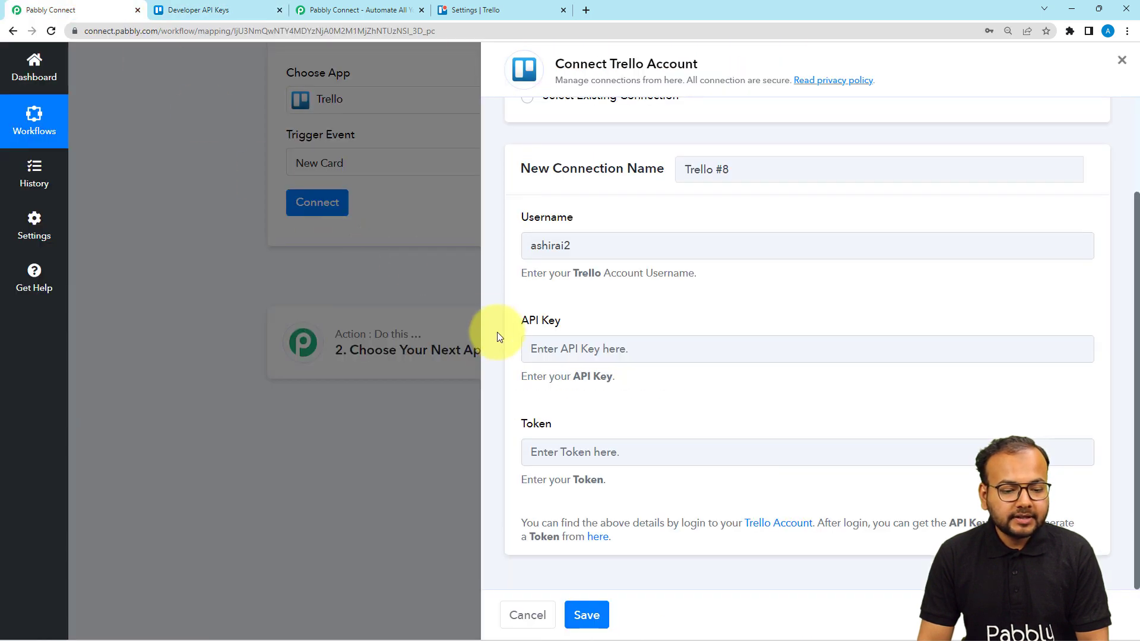
right_click(544, 348)
click(573, 443)
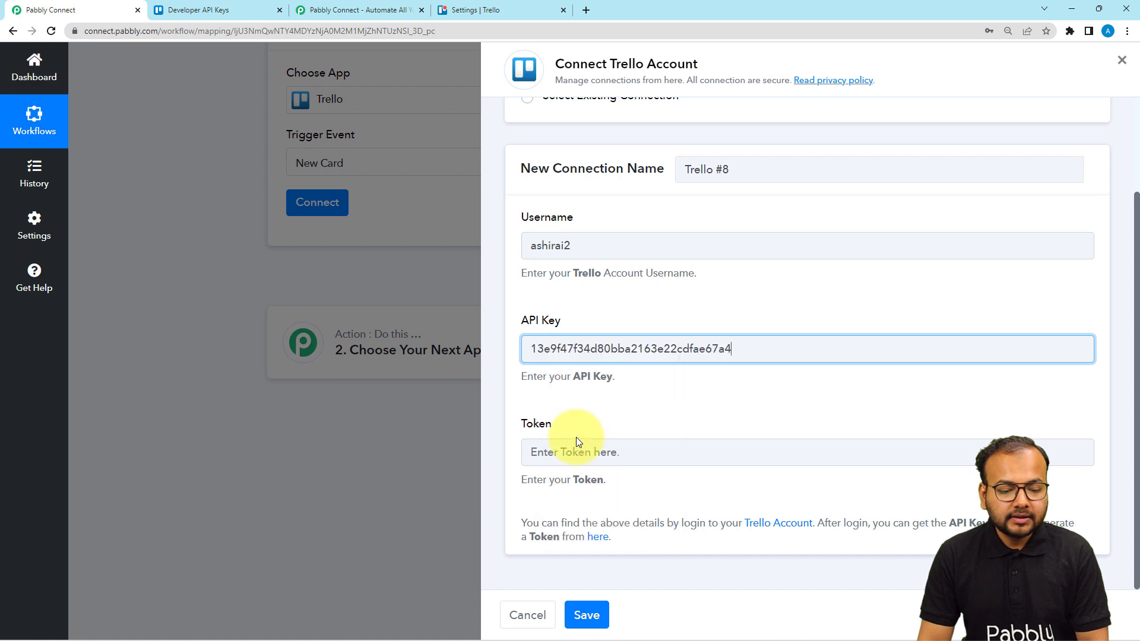
Step: Generate a Server Token from Trello's Developer API Keys page and allow it access to the account
click(237, 9)
scroll(433, 211, down, 1)
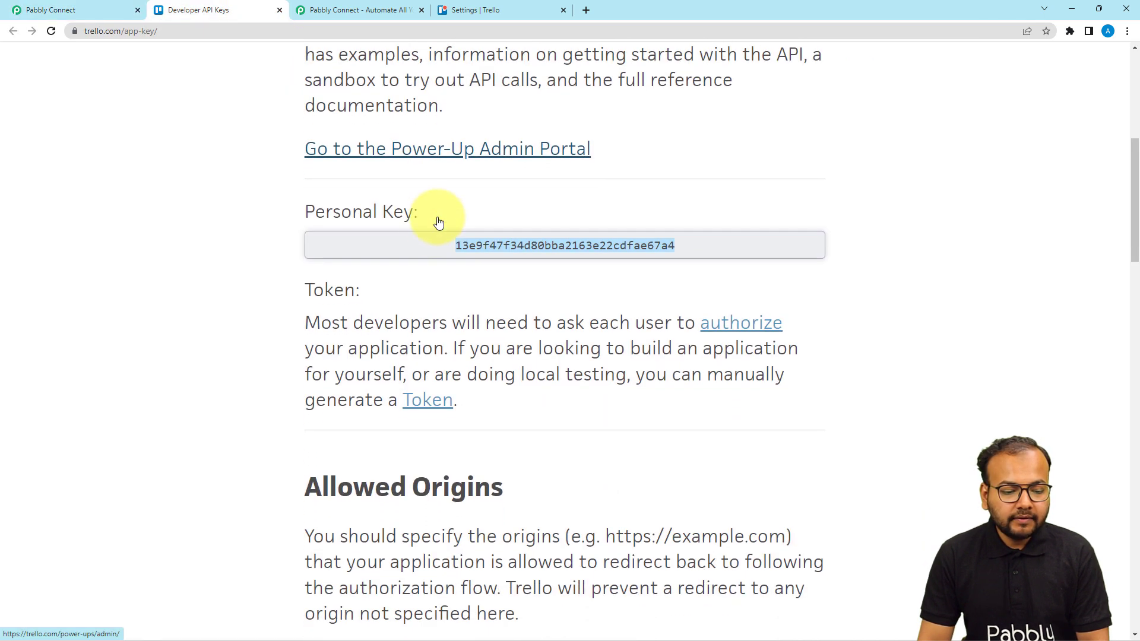
click(425, 403)
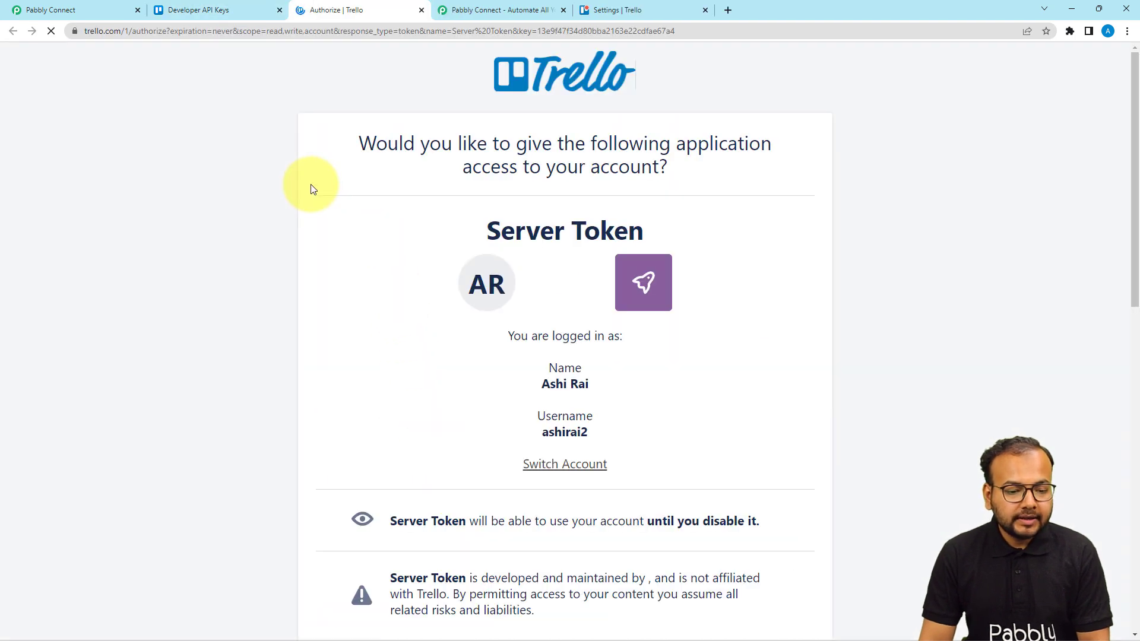
scroll(311, 184, down, 1)
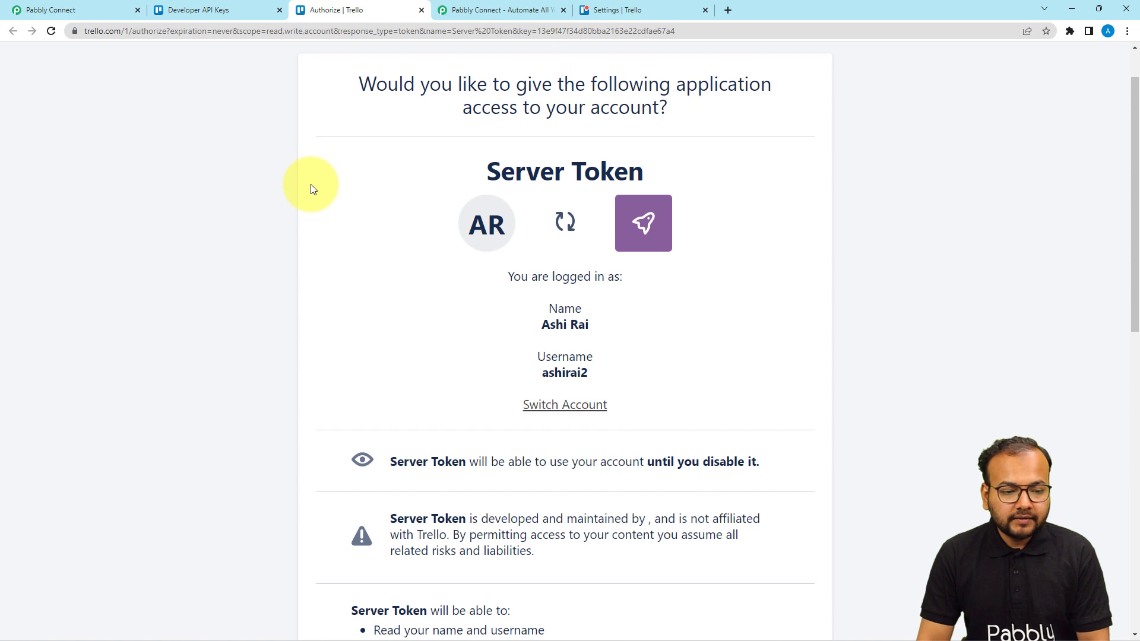
scroll(312, 188, down, 5)
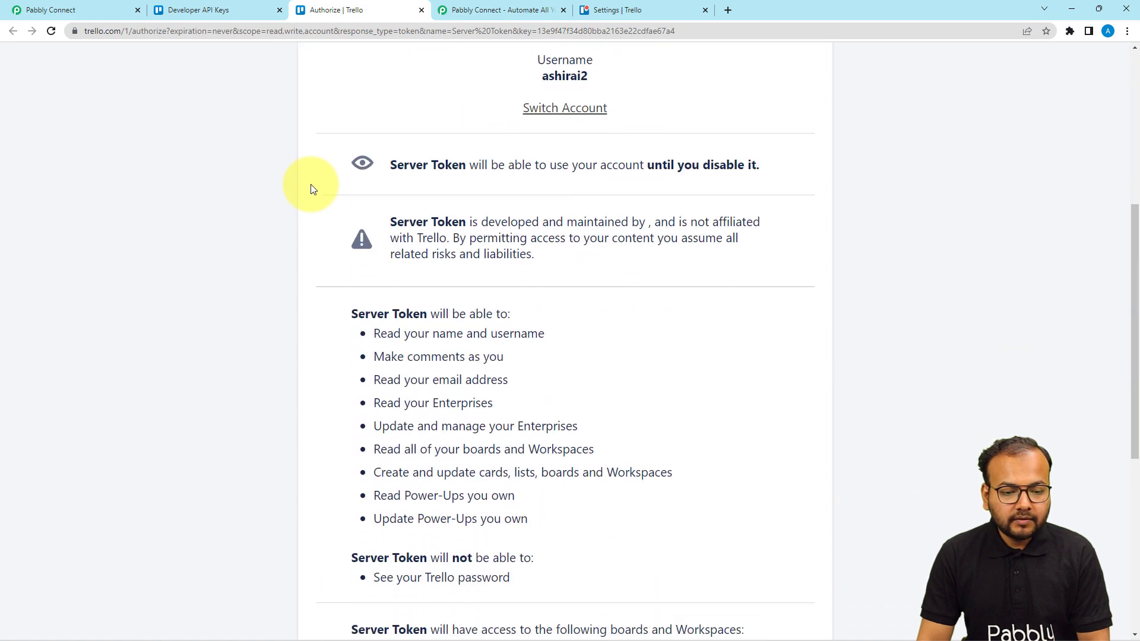
scroll(313, 189, down, 7)
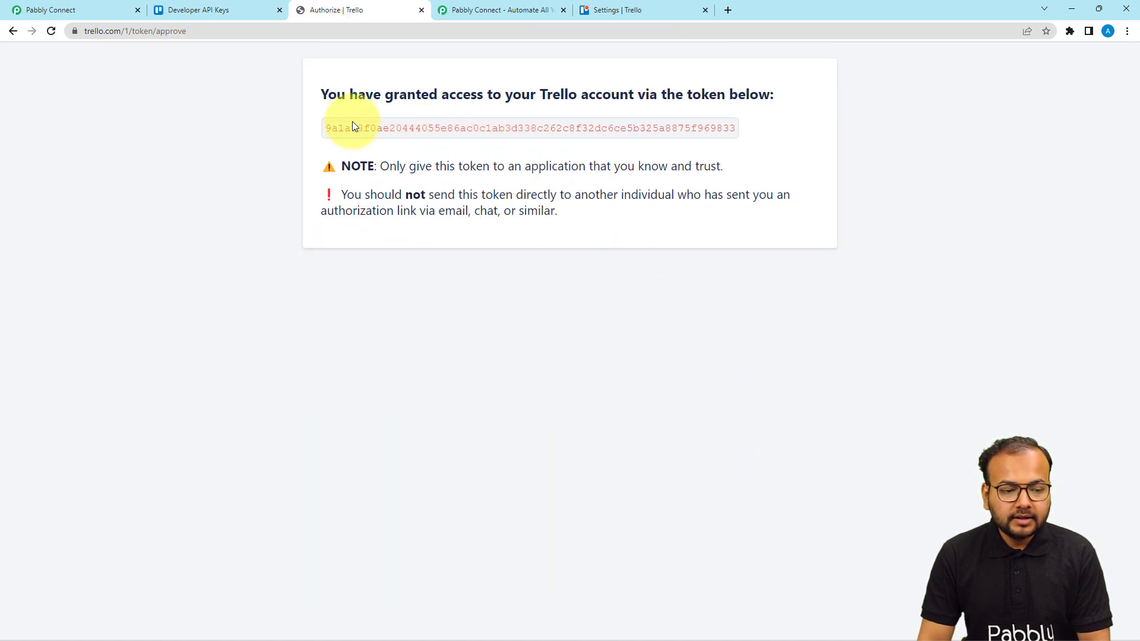
Step: Copy the generated Trello token into the Token field of the Pabbly Connect connection form and save the connection
double_click(710, 126)
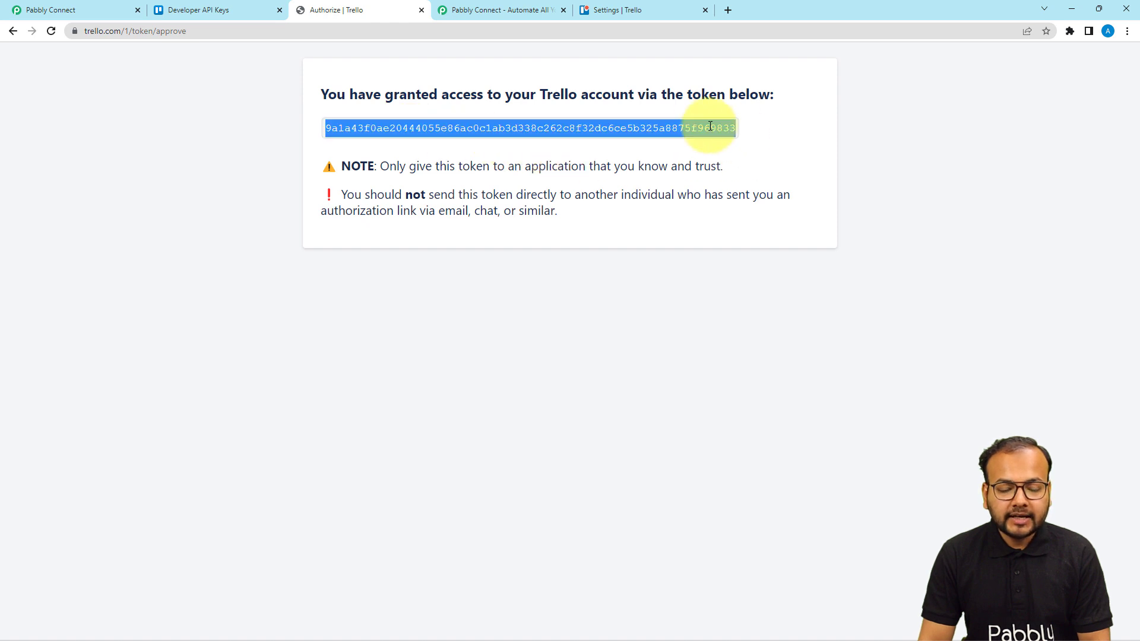
right_click(712, 130)
click(719, 145)
click(117, 8)
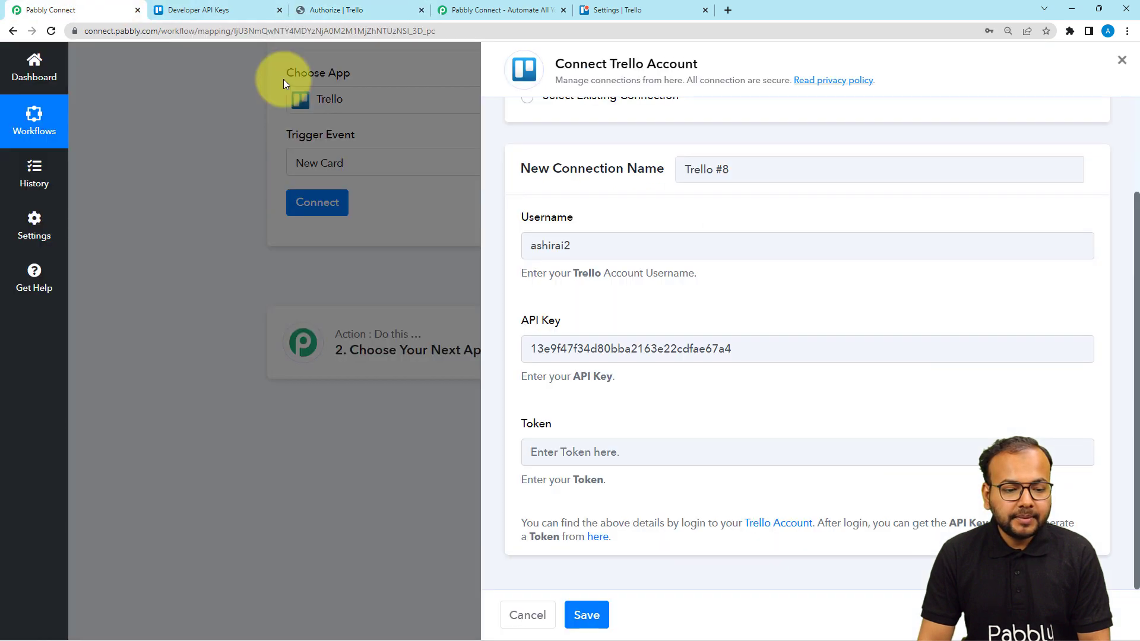
right_click(577, 458)
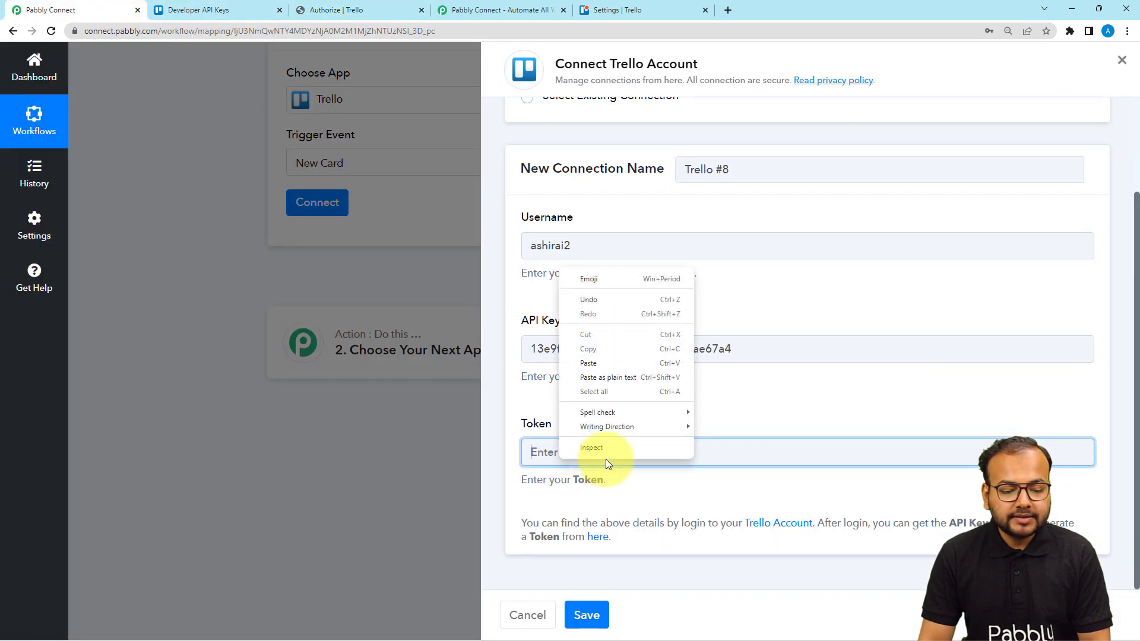
click(595, 367)
click(583, 615)
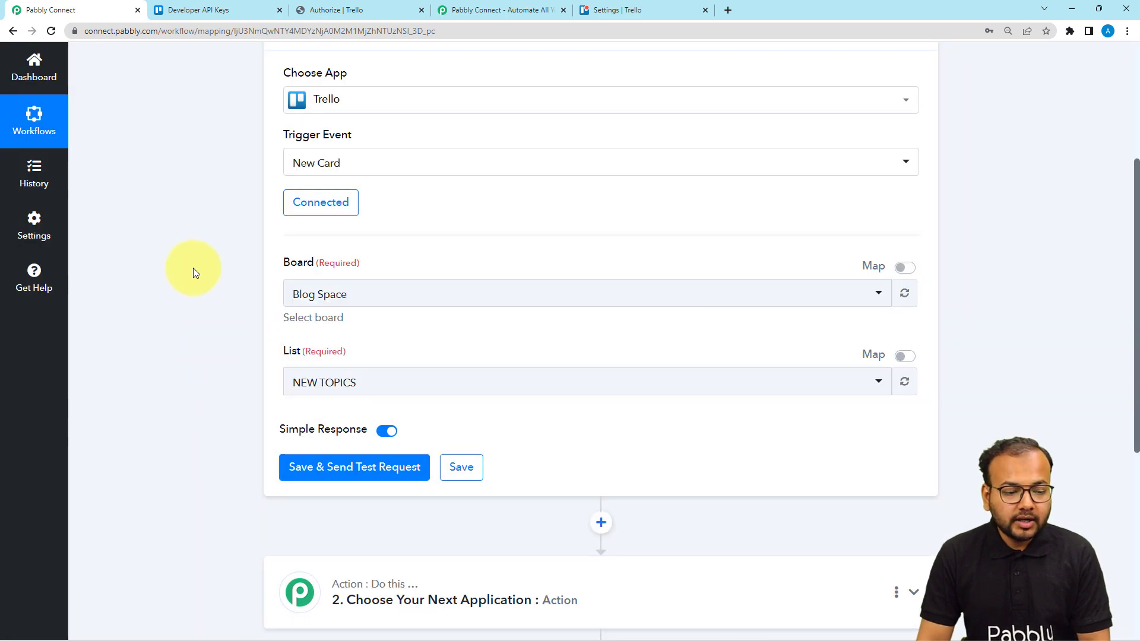
Step: Switch to Trello and open the Daily Tasks and Reports board from the account's boards
scroll(234, 240, down, 2)
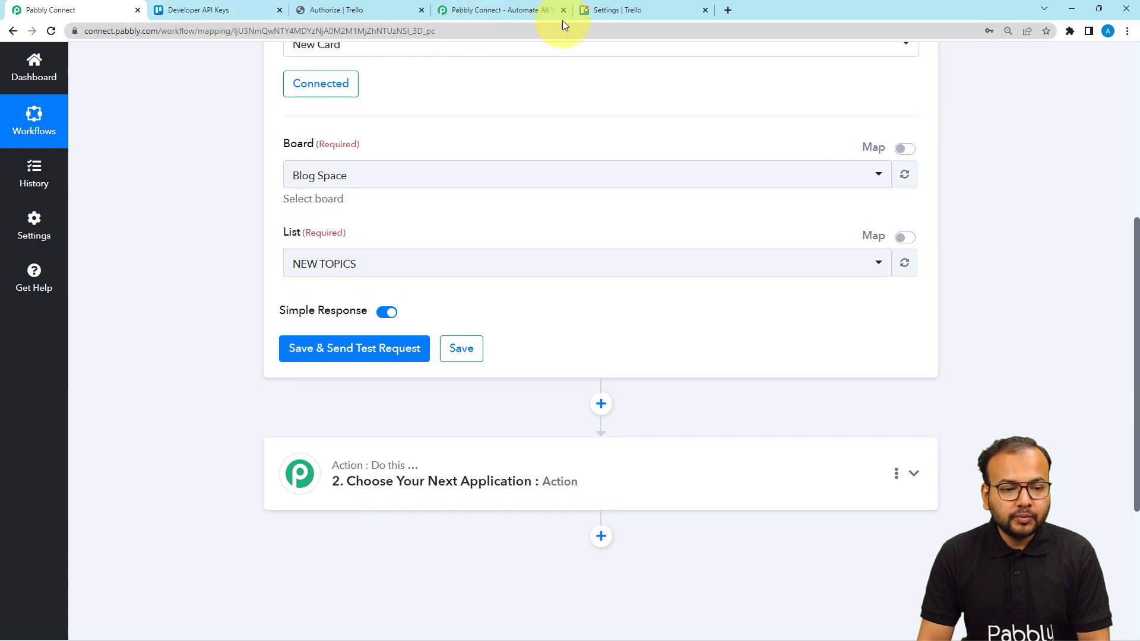
click(592, 13)
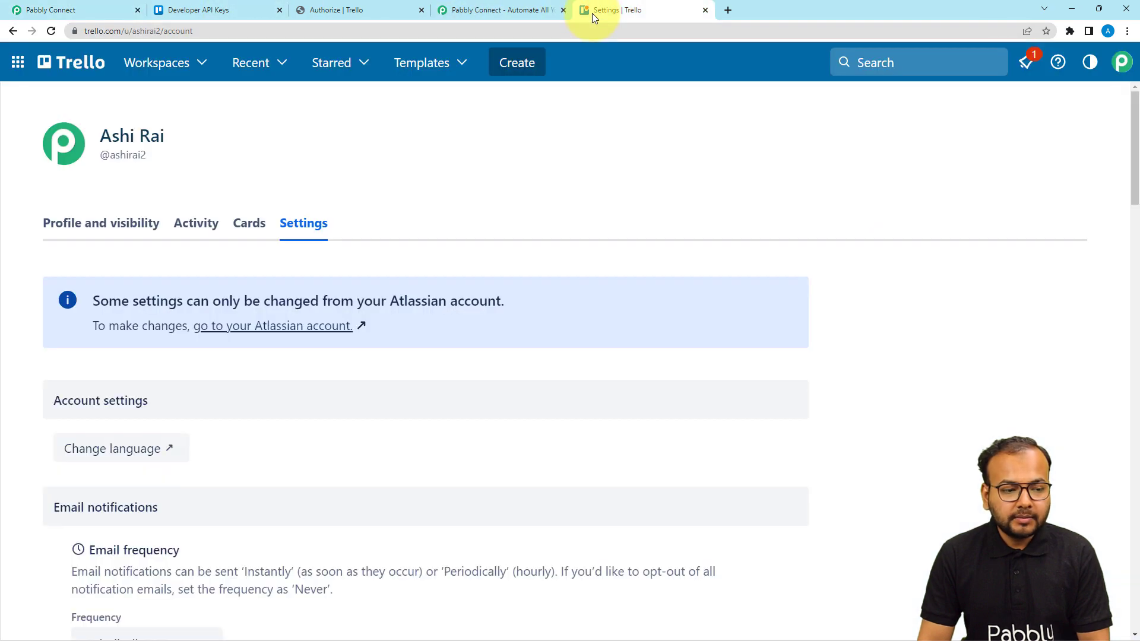
click(104, 63)
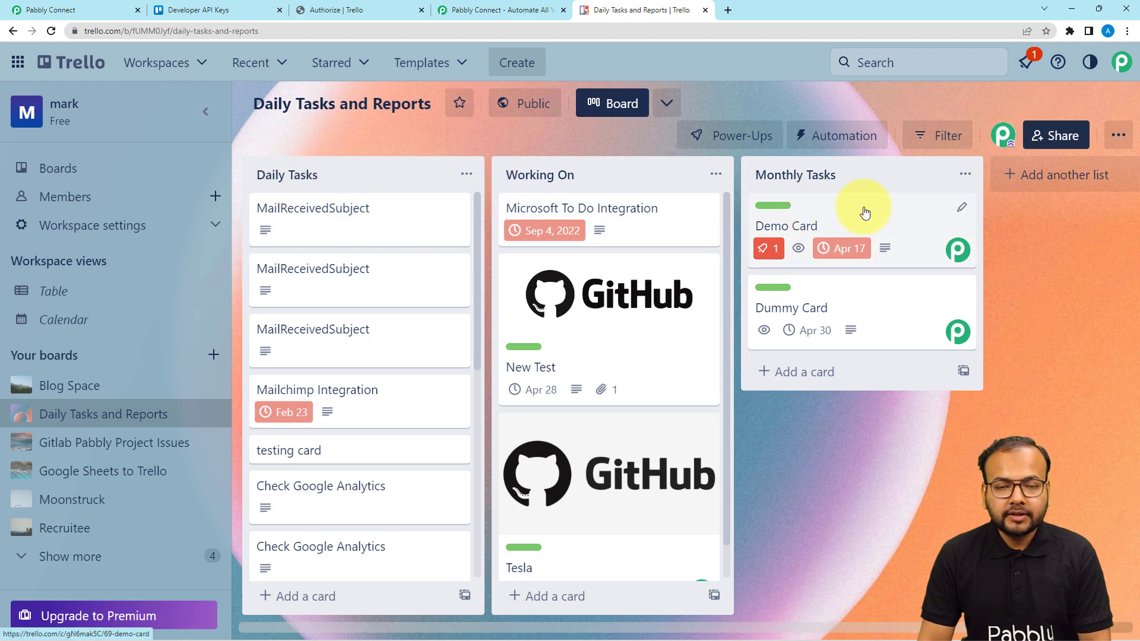
Step: In the Pabbly Connect trigger, set the board to Daily Tasks and Reports and the list to Working On
click(81, 9)
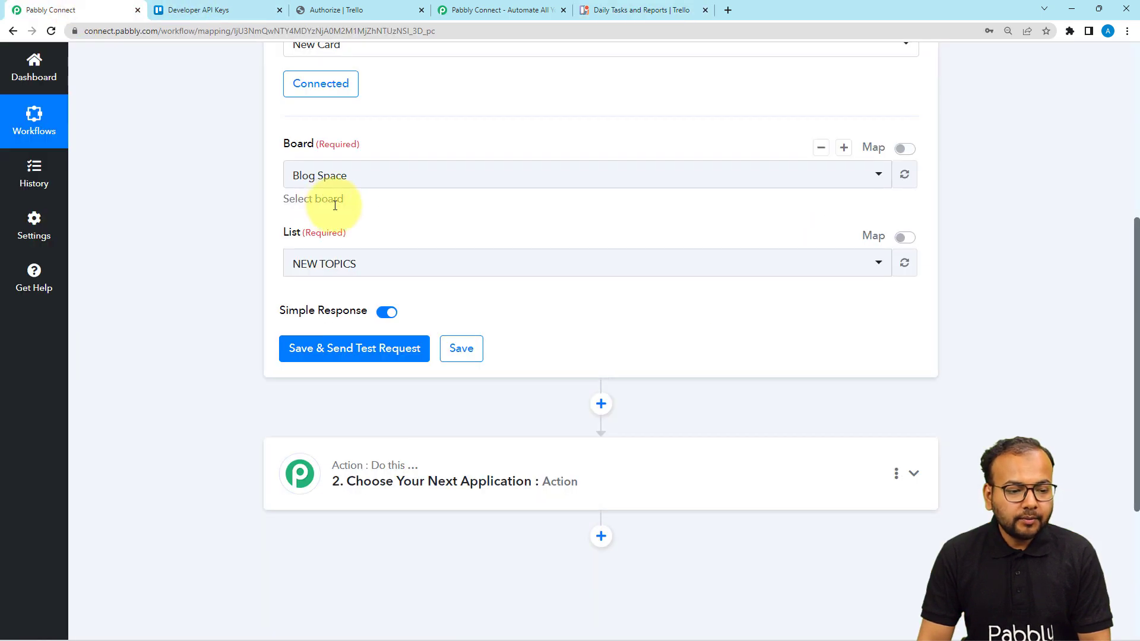
click(368, 185)
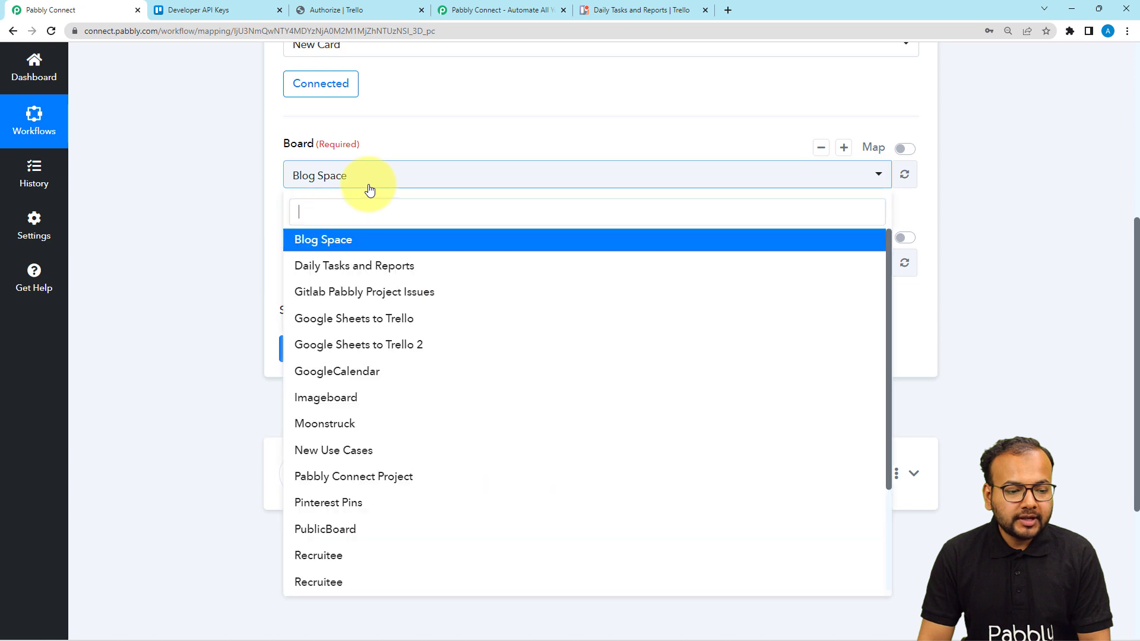
click(301, 270)
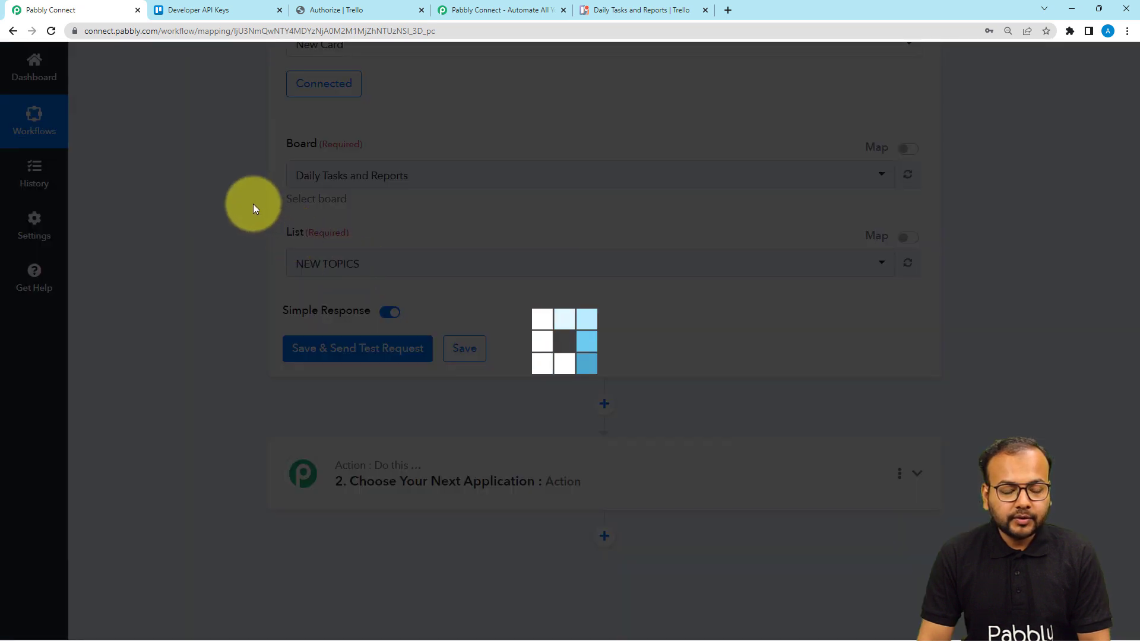
click(302, 263)
click(303, 356)
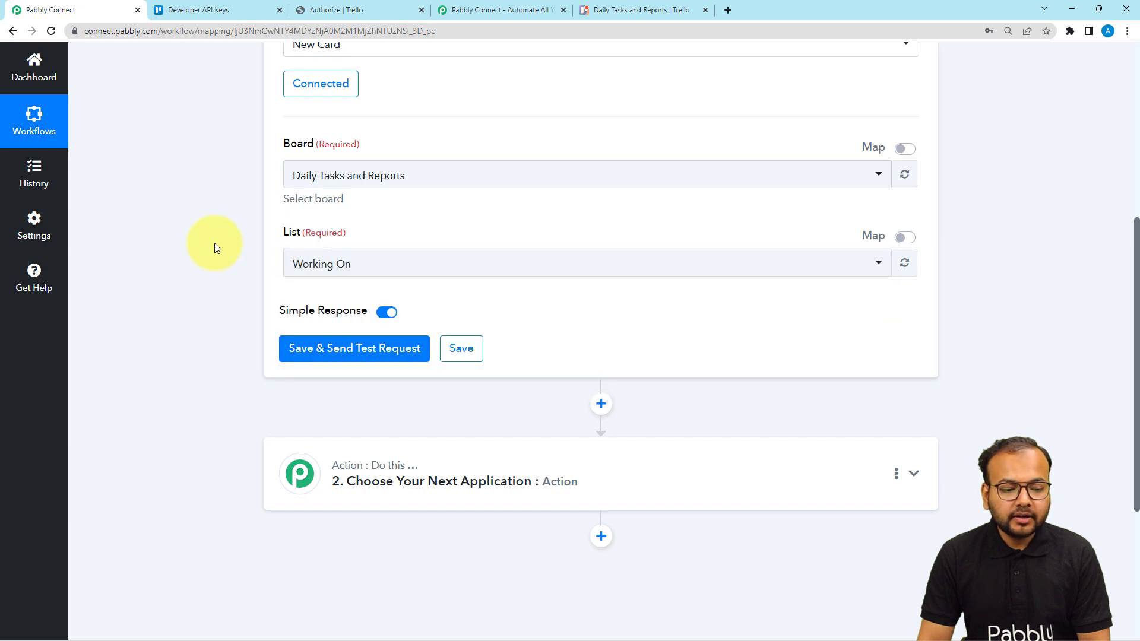
Step: Save the Trello trigger and send a test request to start listening for a new card
scroll(214, 243, down, 2)
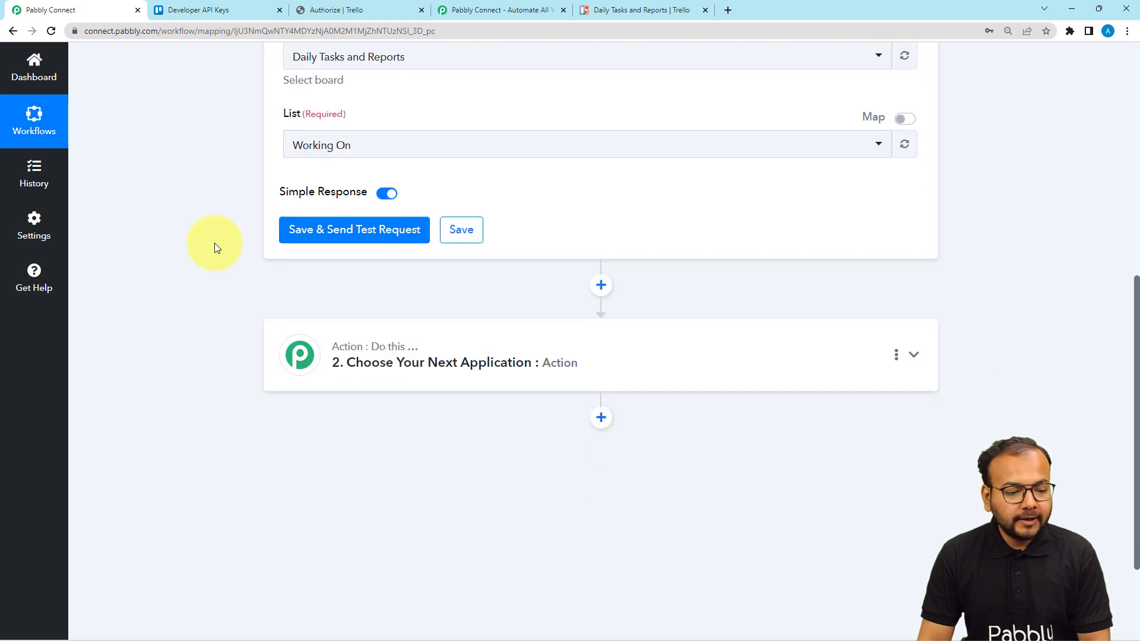
click(326, 235)
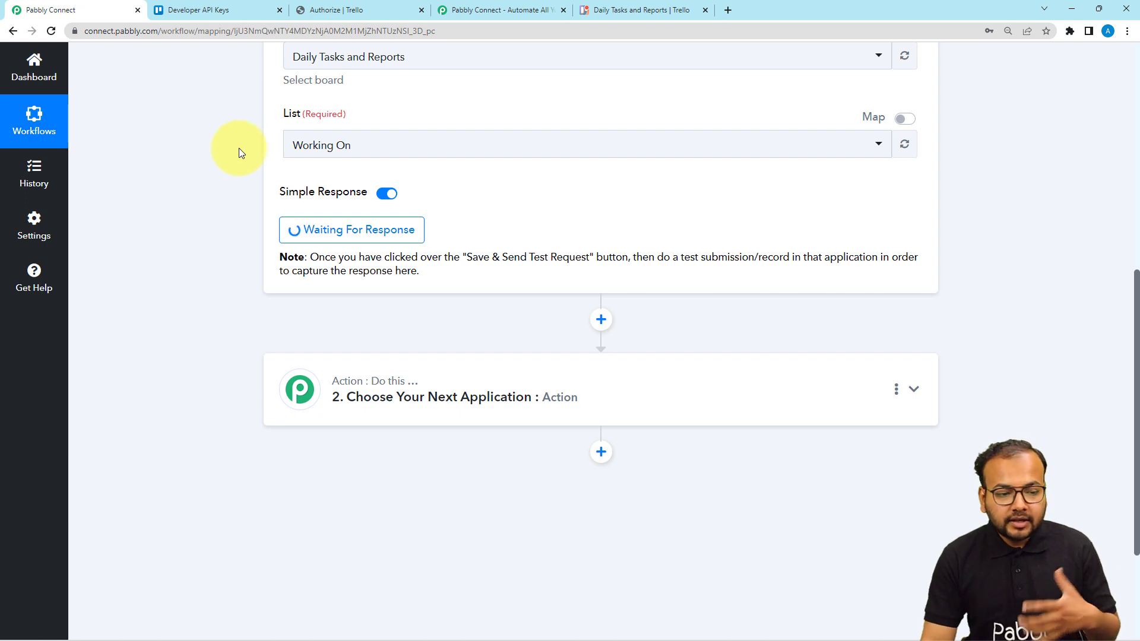
scroll(504, 168, up, 1)
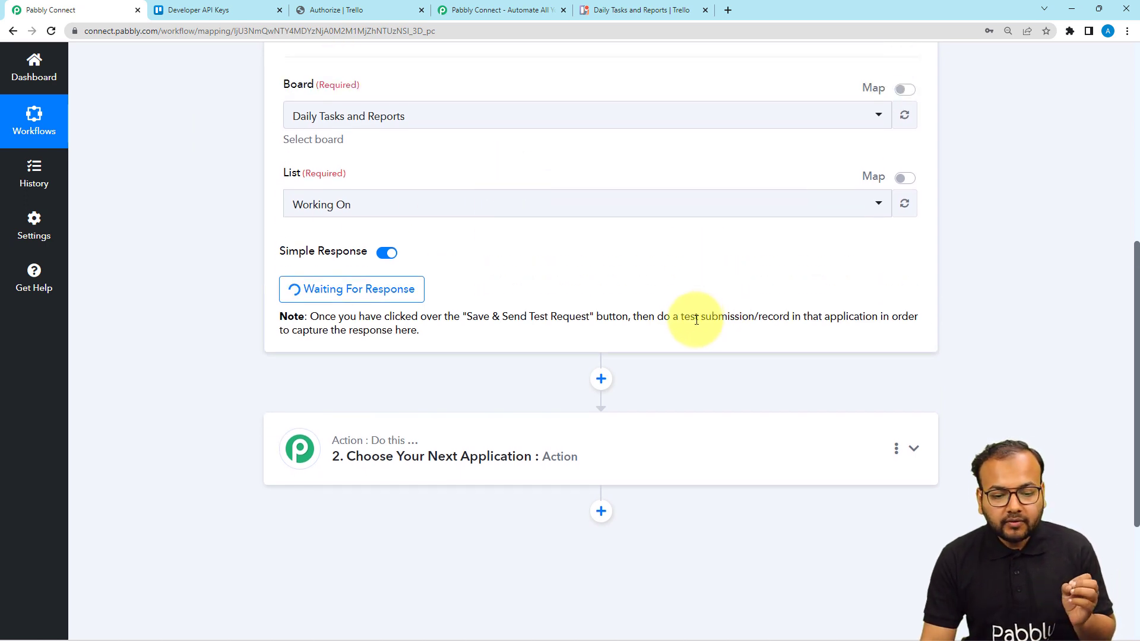
drag(682, 321, 747, 321)
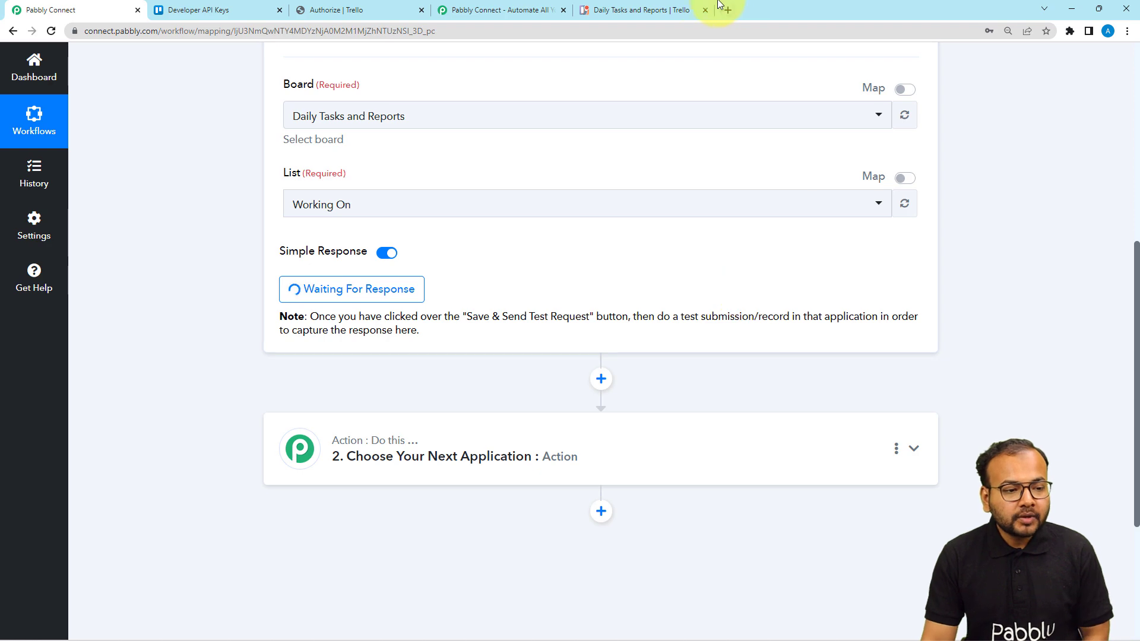
Step: In Trello, add a card titled "Testing card sample" to the Working On list of the Daily Tasks and Reports board
click(633, 6)
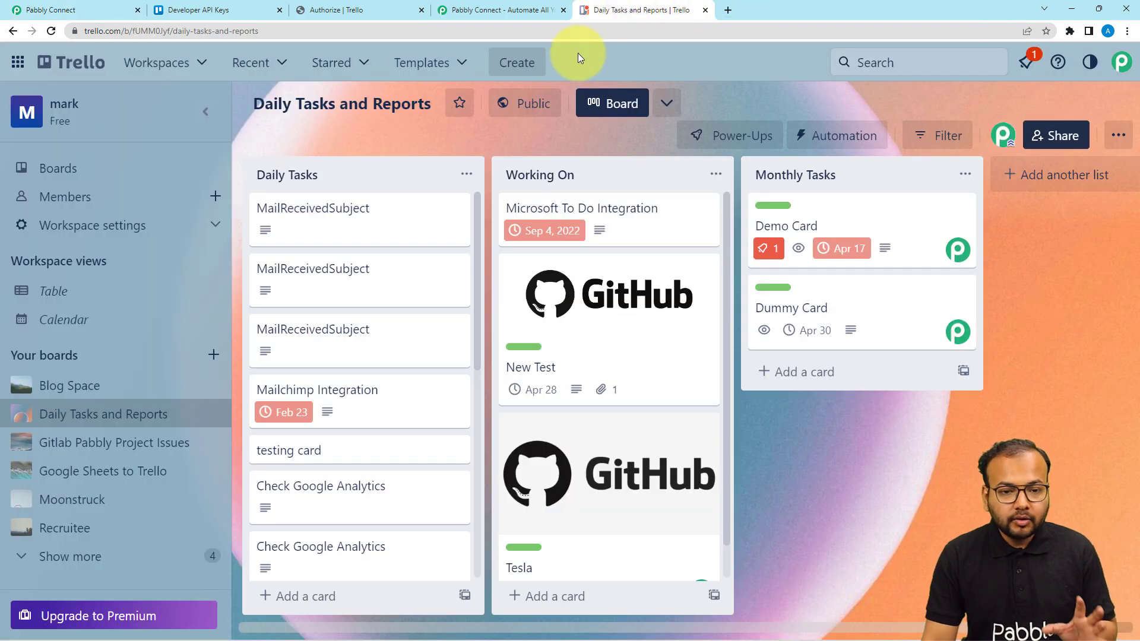
scroll(619, 365, down, 1)
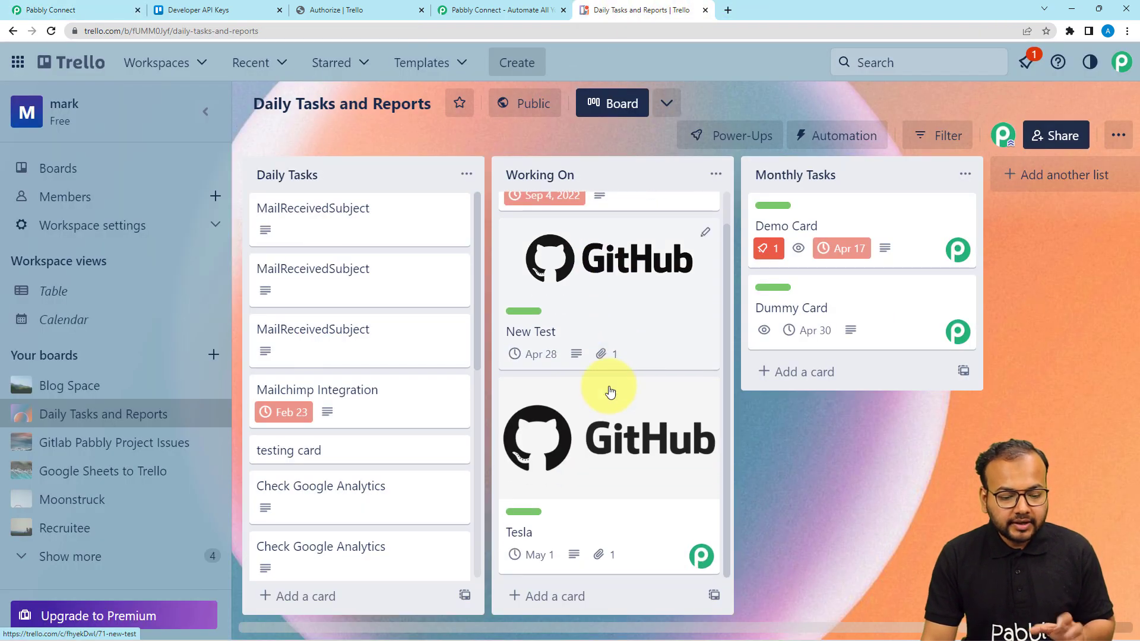
click(538, 604)
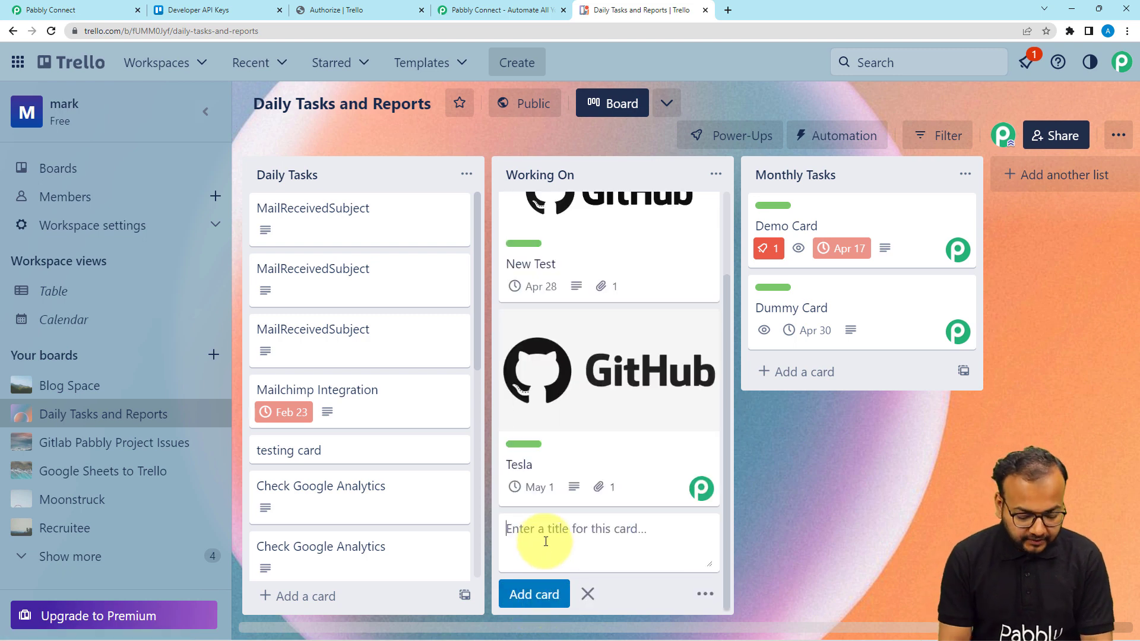
text(TEsin)
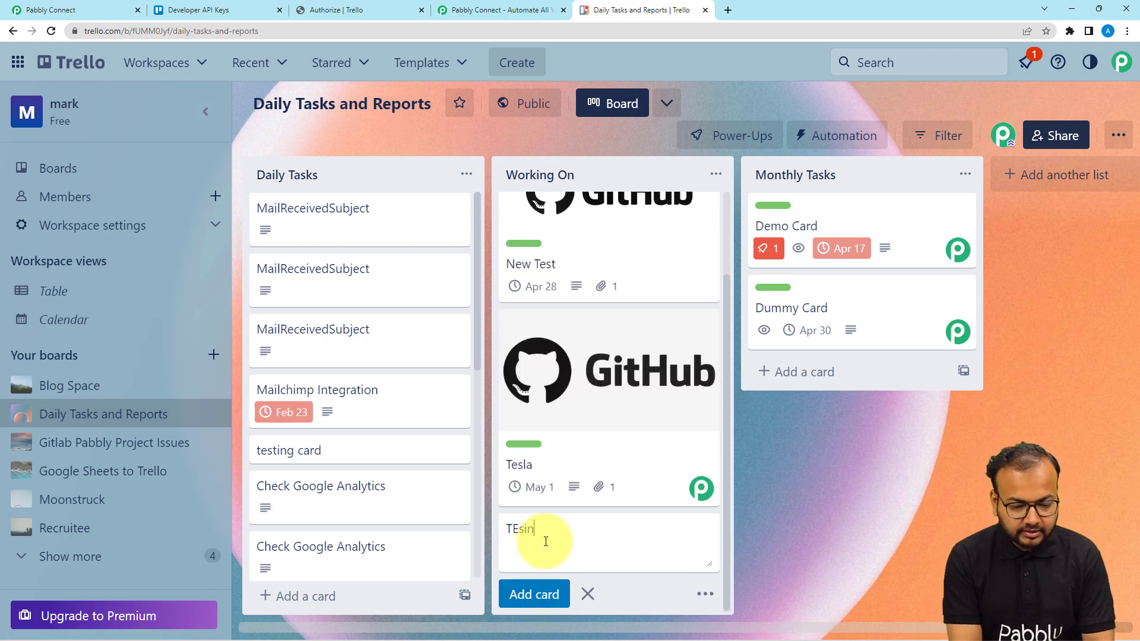
key(BackSpace)
key(BackSpace)
key(BackSpace)
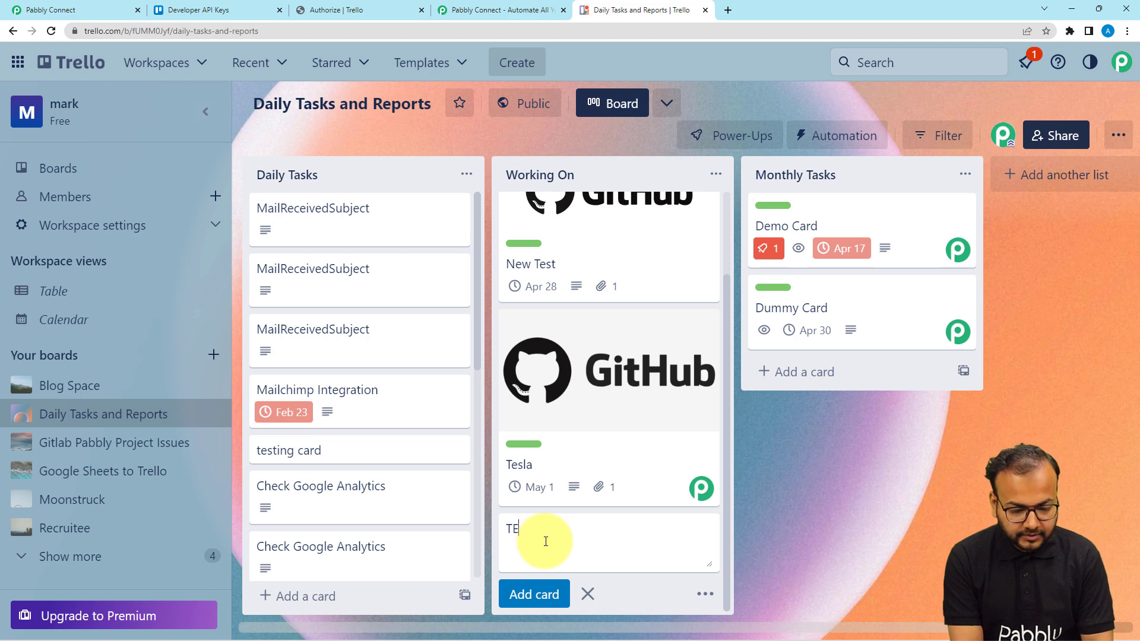
key(BackSpace)
text(esting)
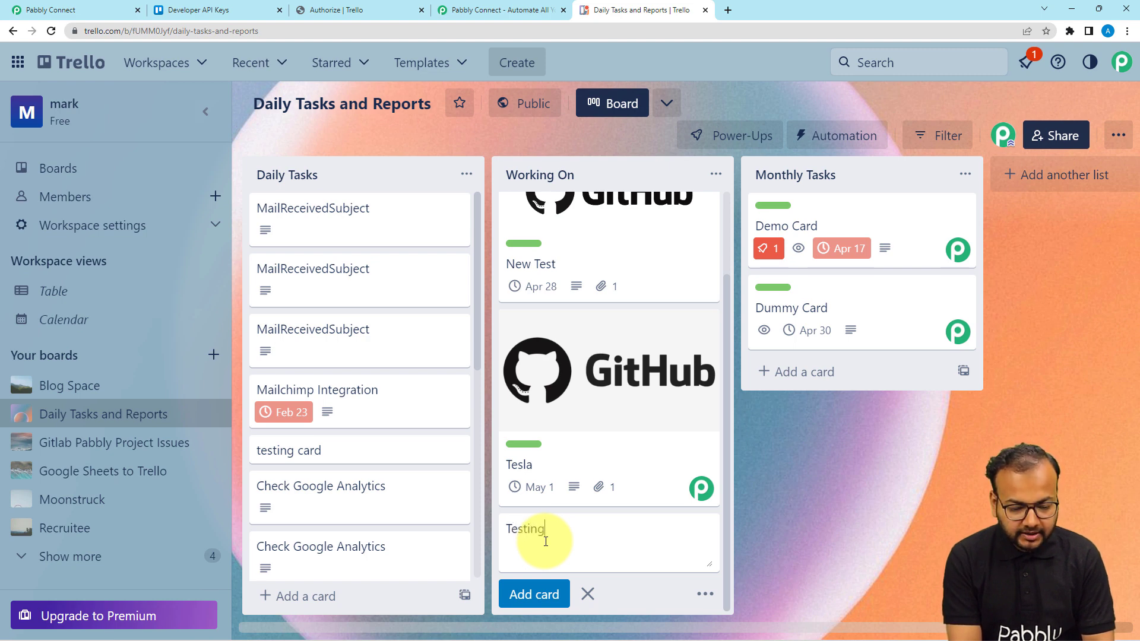
text( car)
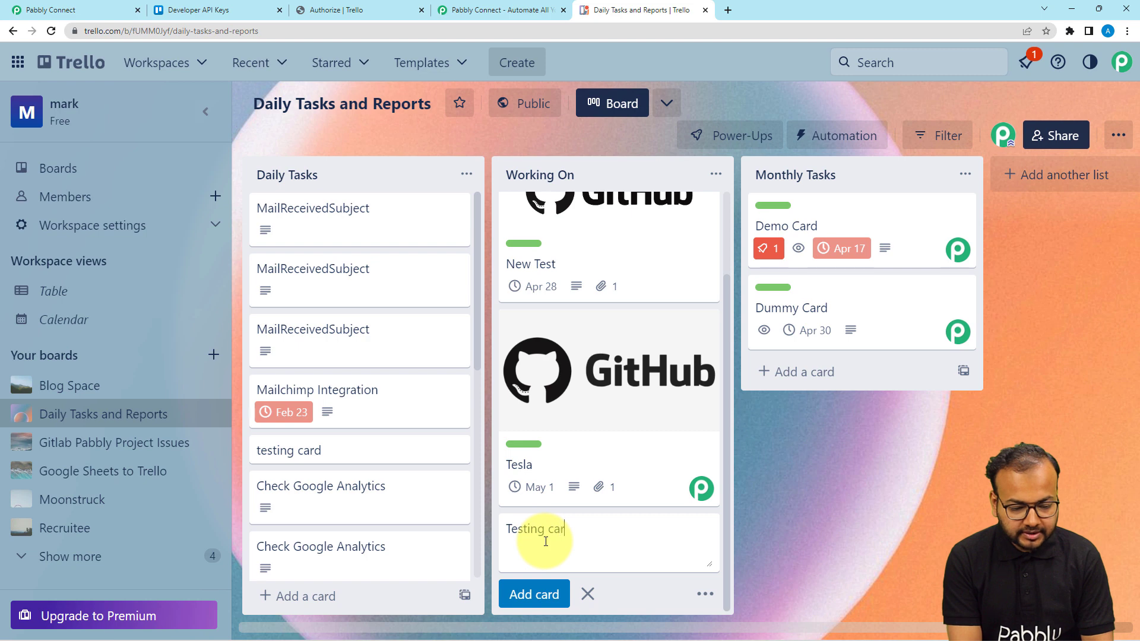
text(d sample)
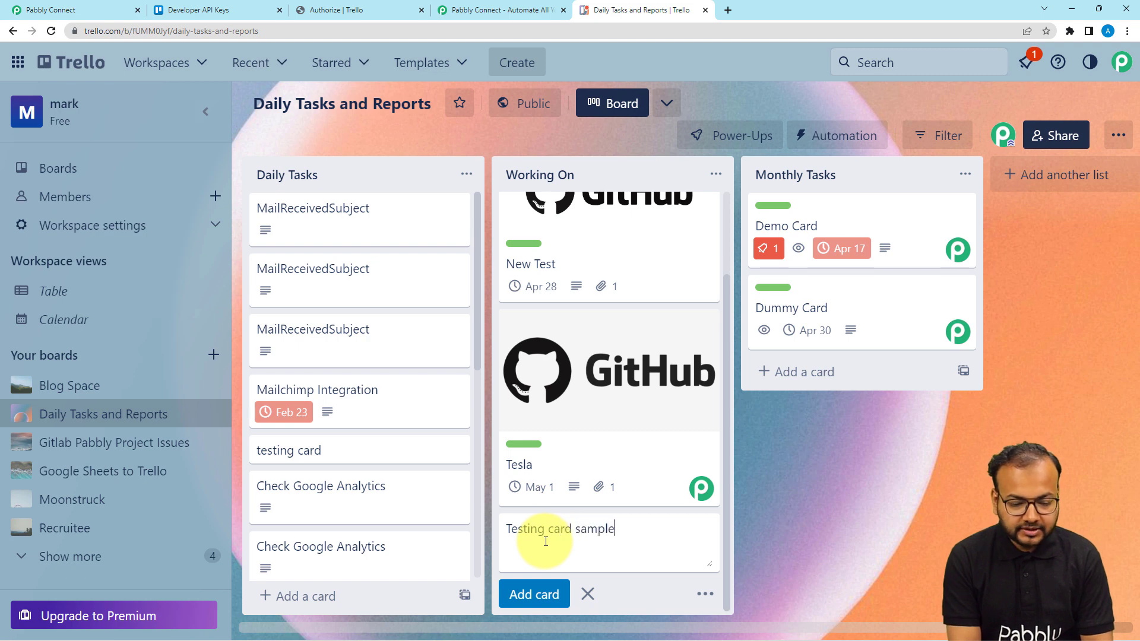
click(786, 556)
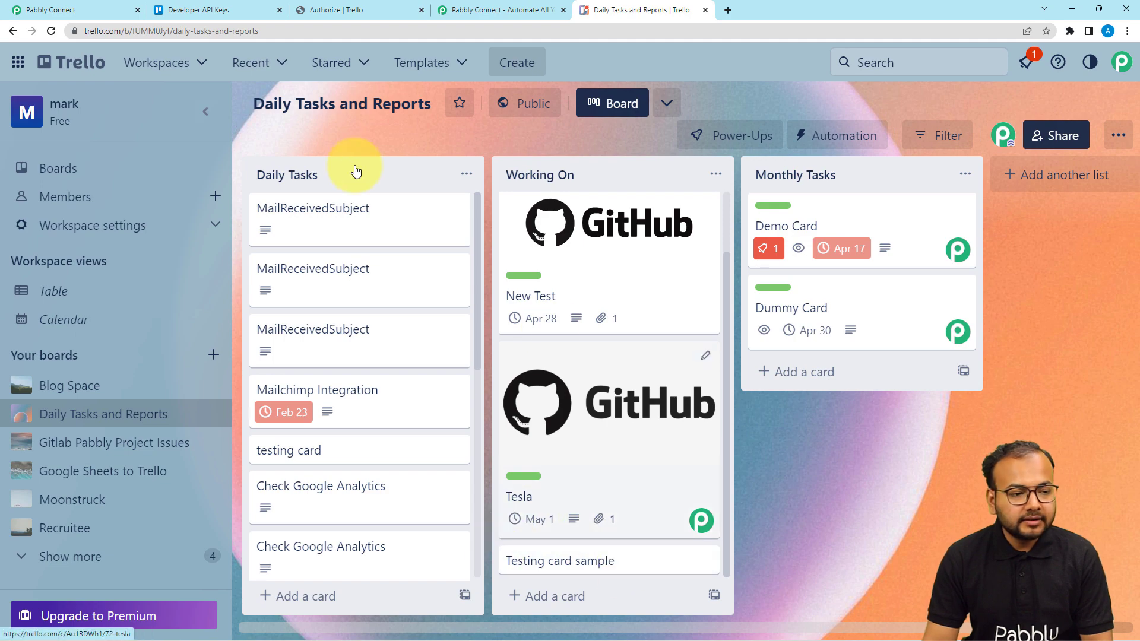
Step: Switch to Pabbly Connect and check the Model Name field in the captured Trello trigger response
click(96, 9)
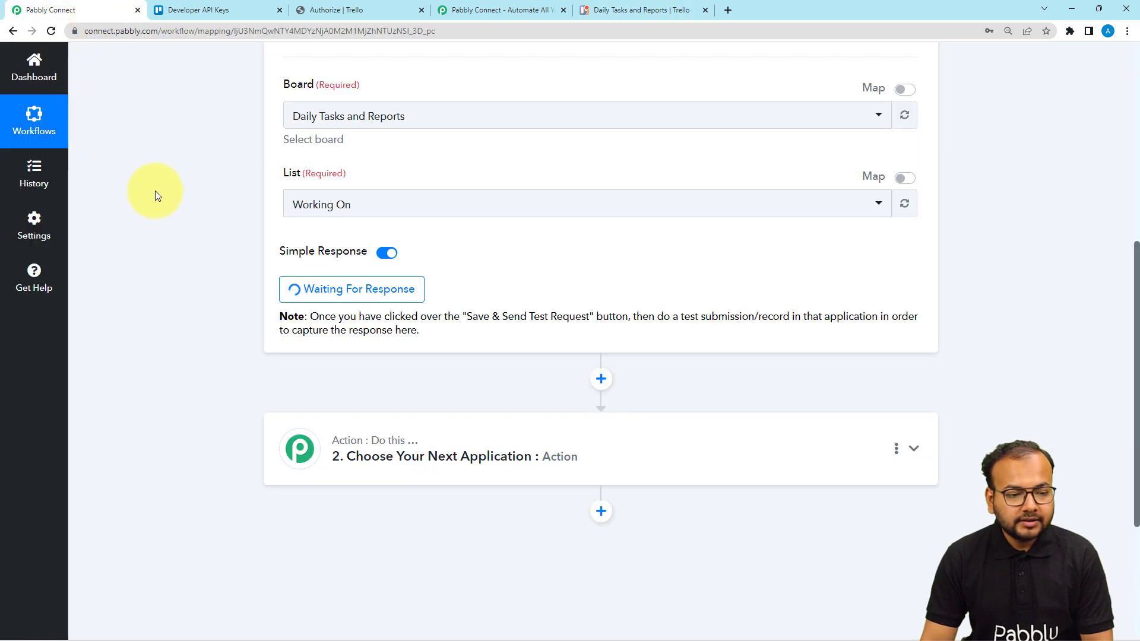
scroll(155, 196, up, 3)
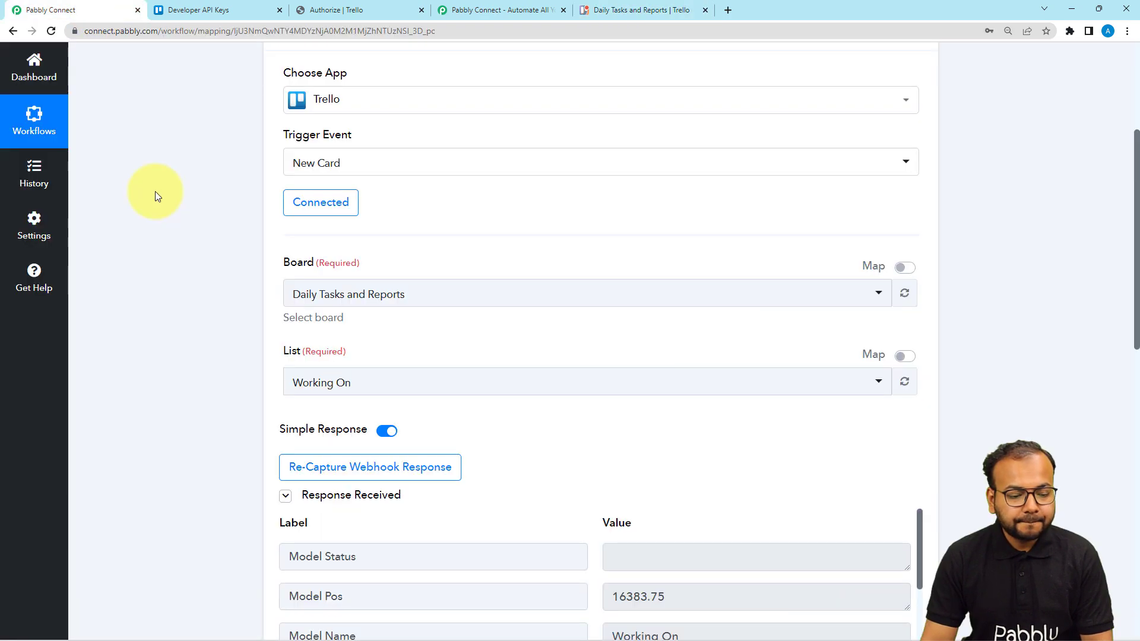
scroll(155, 191, down, 5)
scroll(155, 191, down, 2)
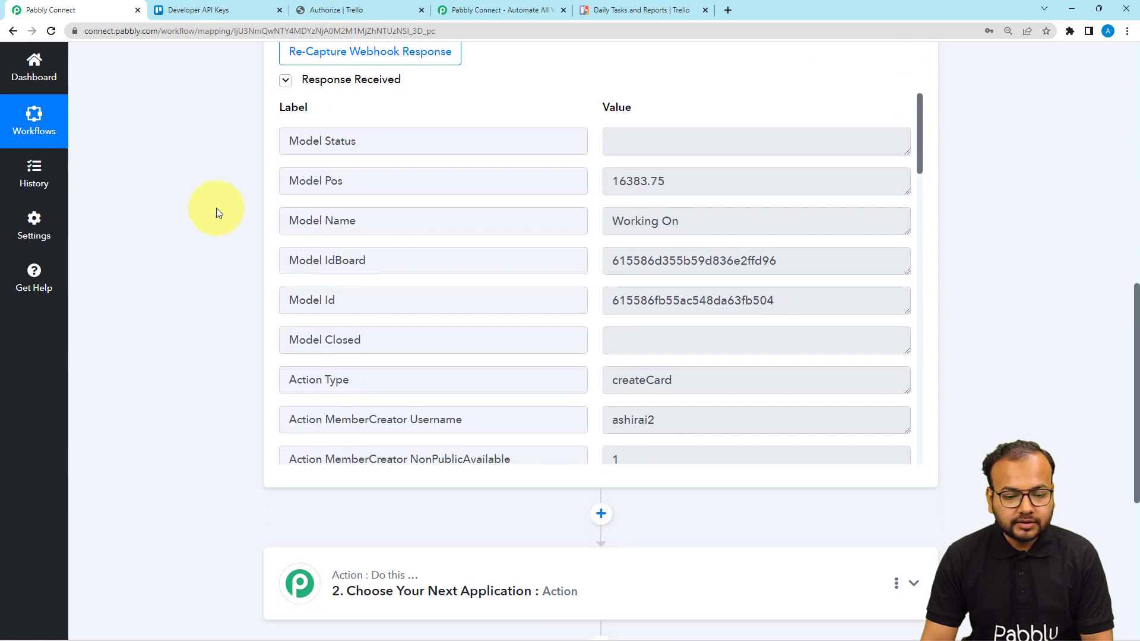
scroll(419, 244, up, 2)
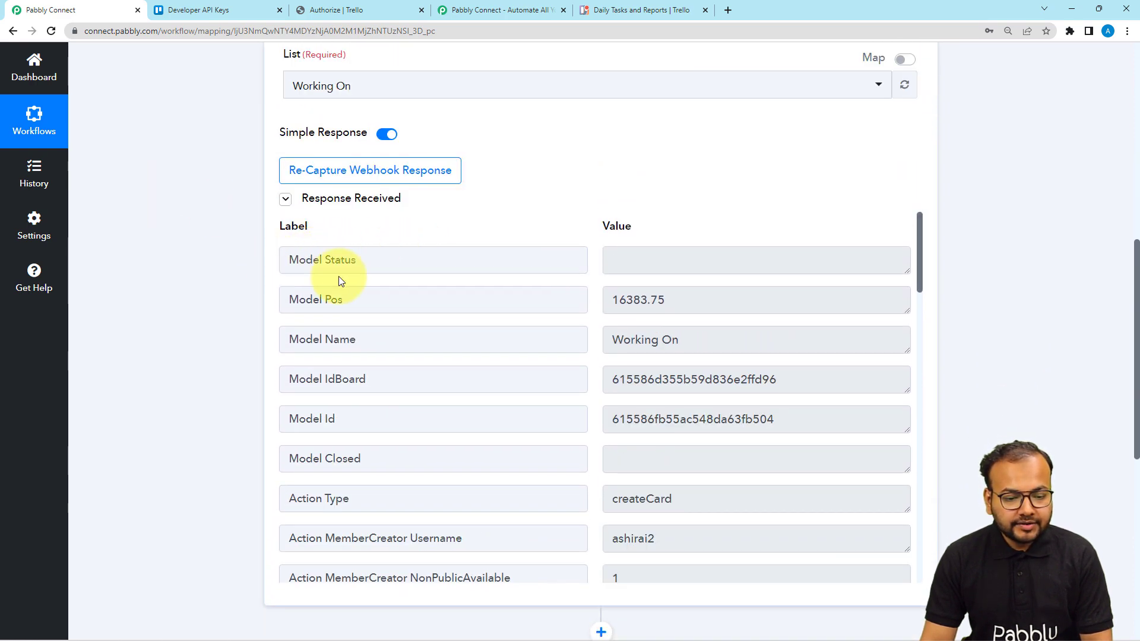
scroll(410, 281, down, 1)
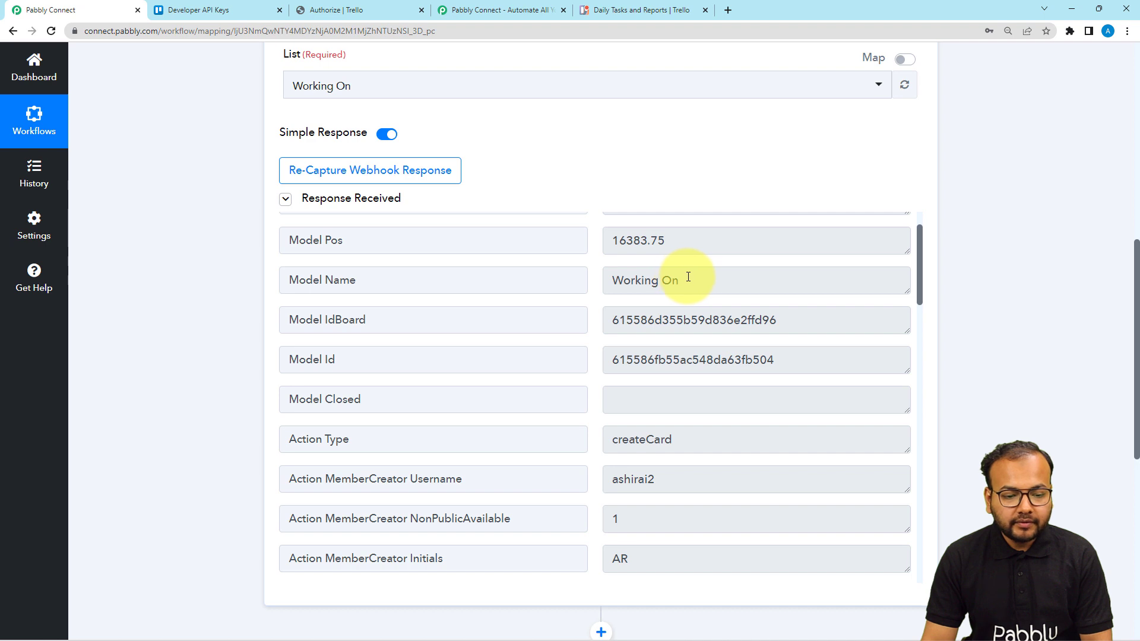
drag(682, 279, 598, 292)
scroll(390, 297, down, 5)
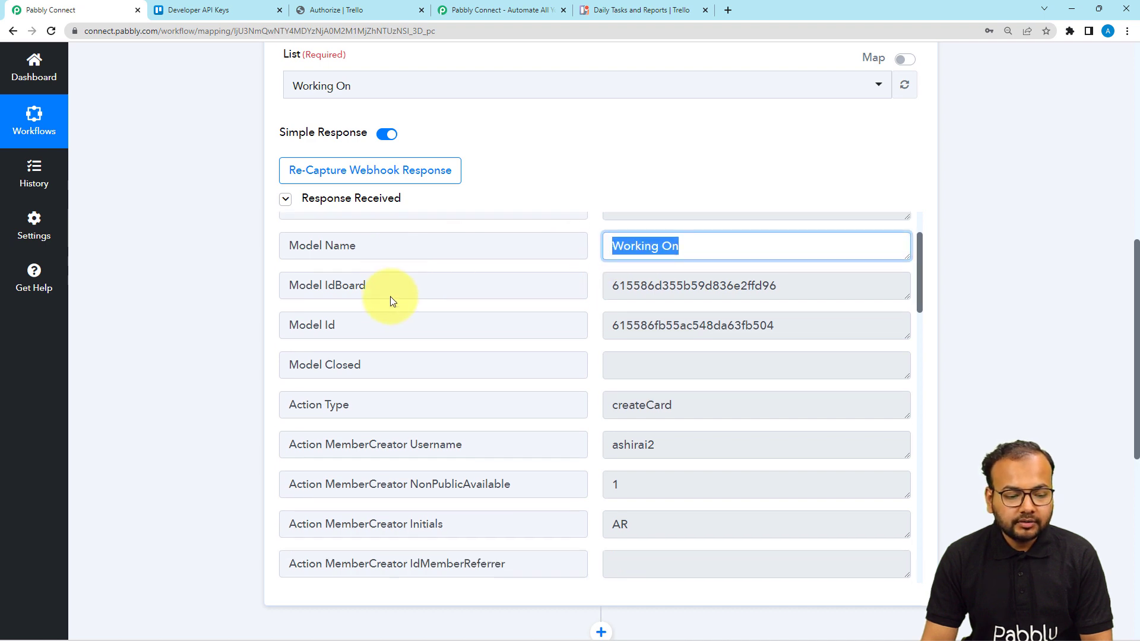
Step: Examine the rest of the captured trigger response, checking the card text and the board name
scroll(390, 299, down, 6)
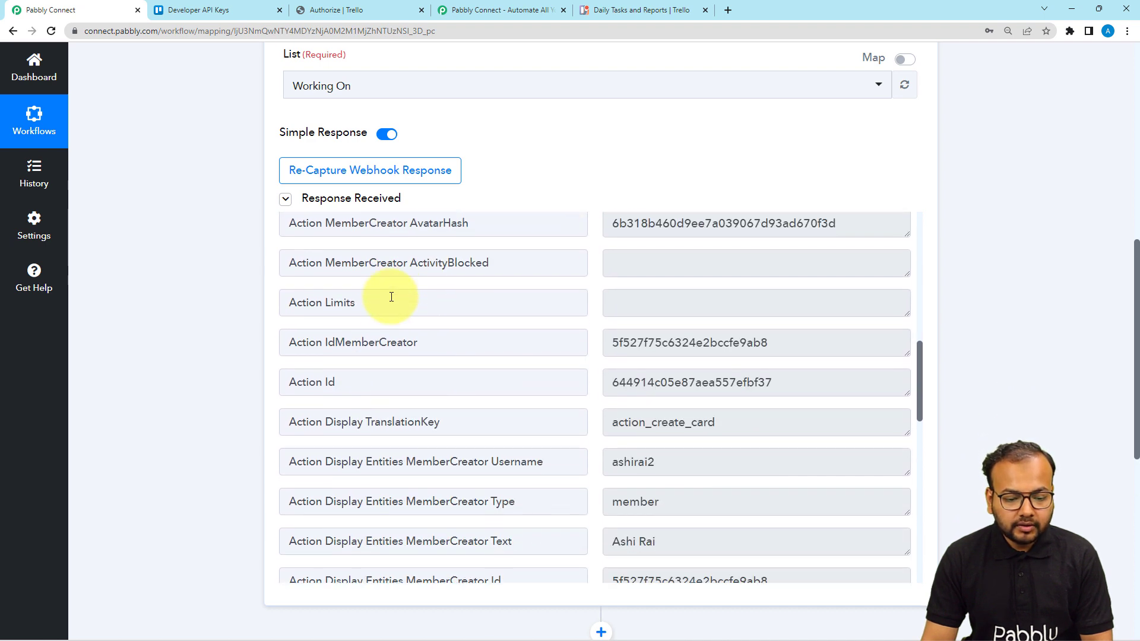
scroll(386, 292, up, 1)
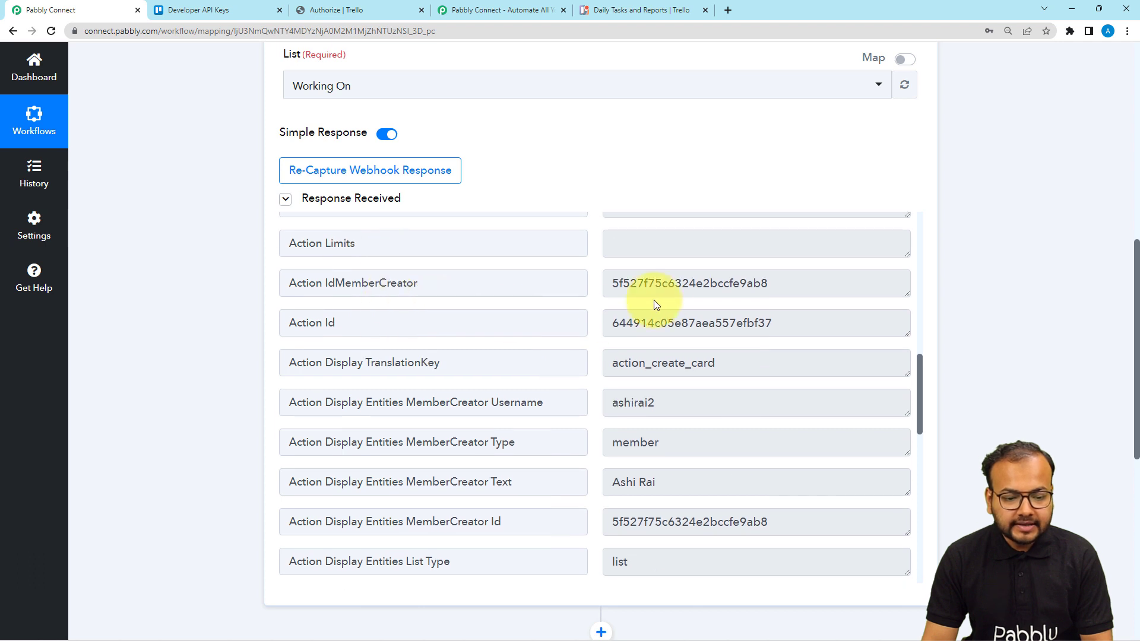
scroll(500, 316, up, 3)
scroll(500, 316, down, 2)
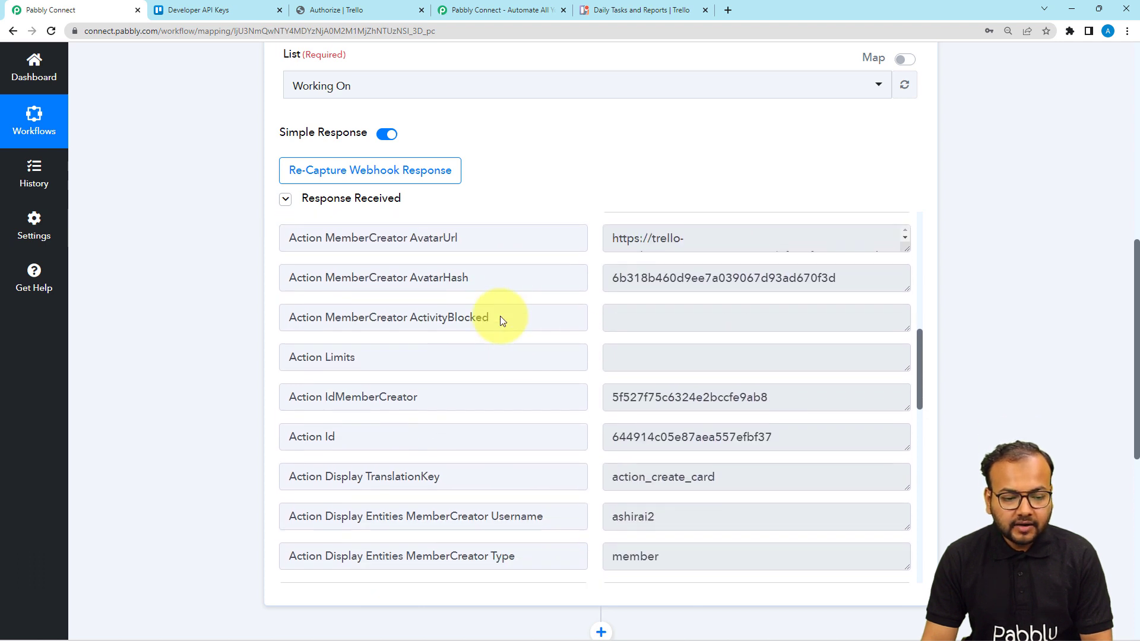
scroll(500, 315, down, 2)
scroll(500, 320, down, 5)
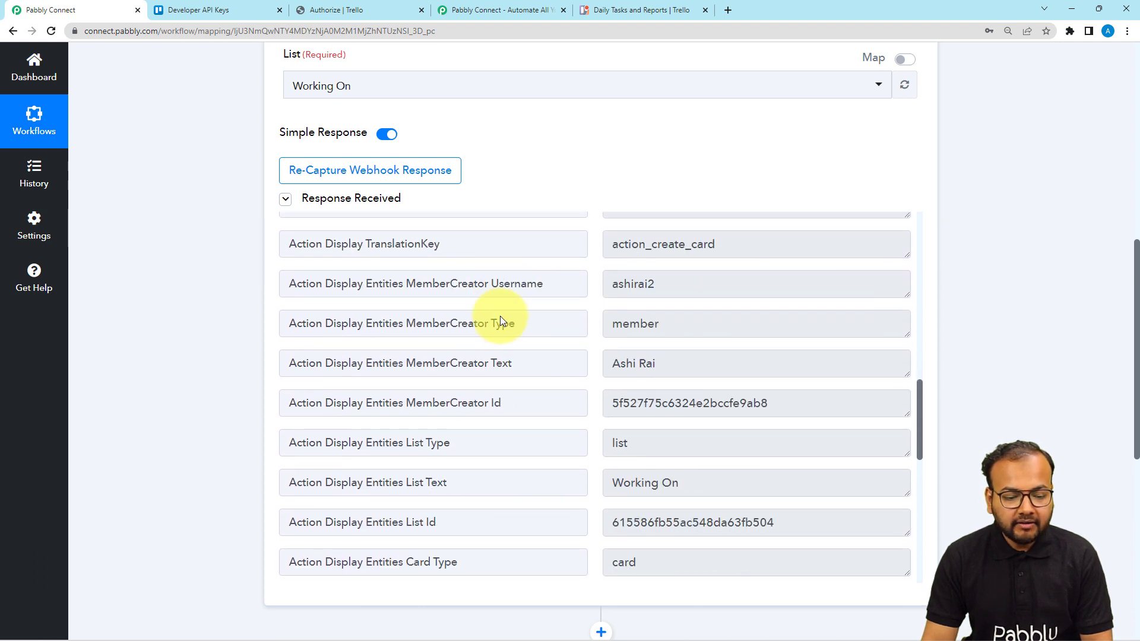
scroll(501, 316, down, 3)
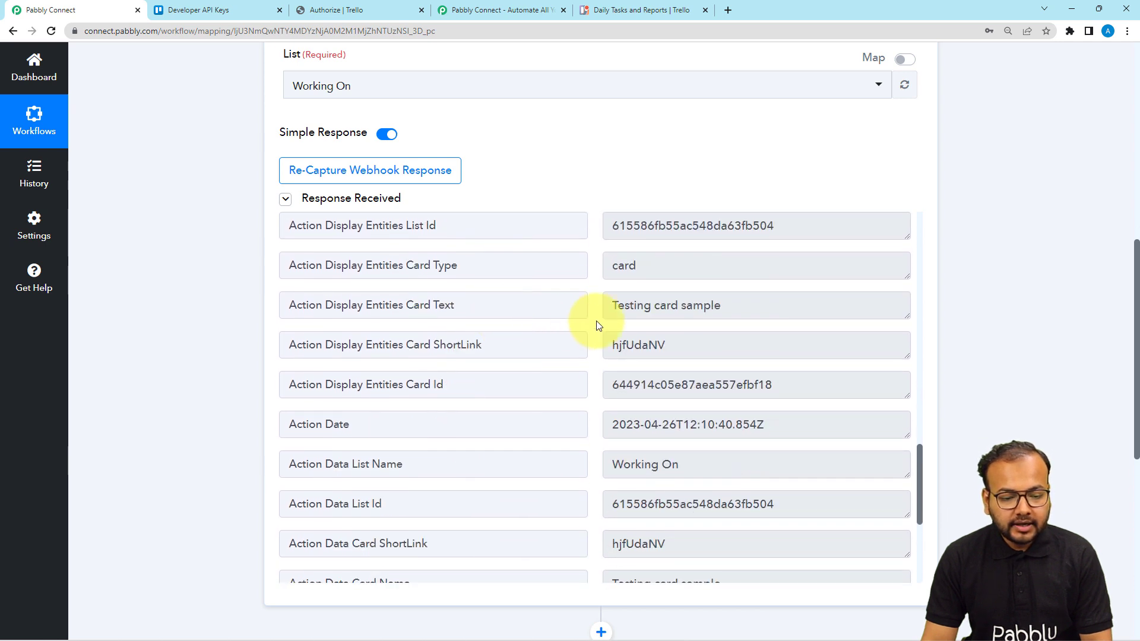
click(724, 308)
drag(725, 308, 597, 313)
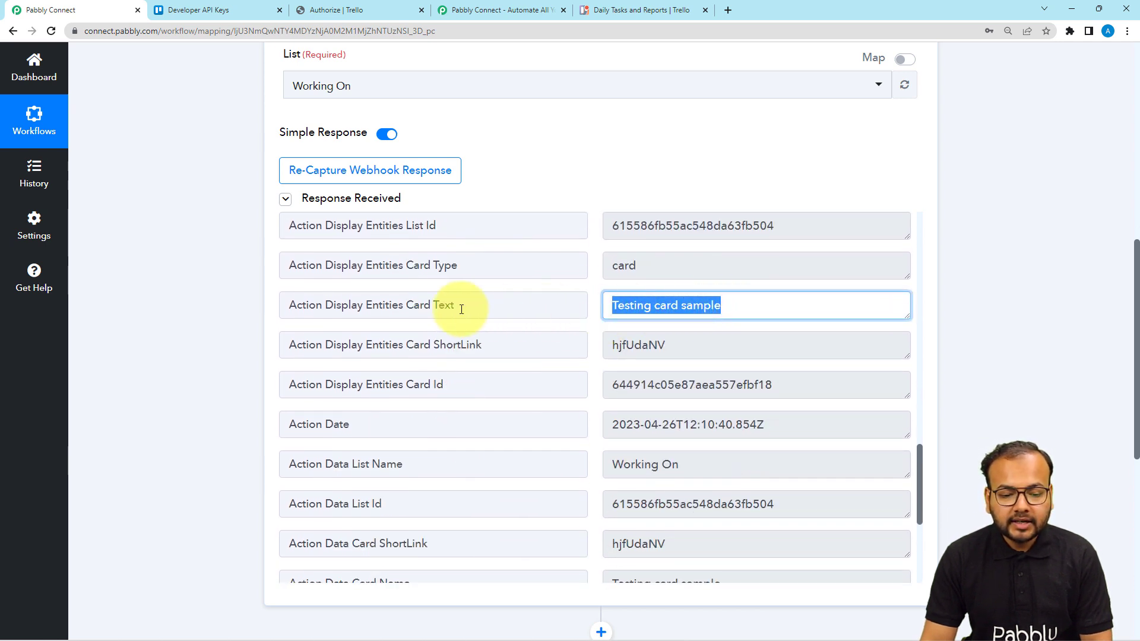
scroll(461, 309, down, 5)
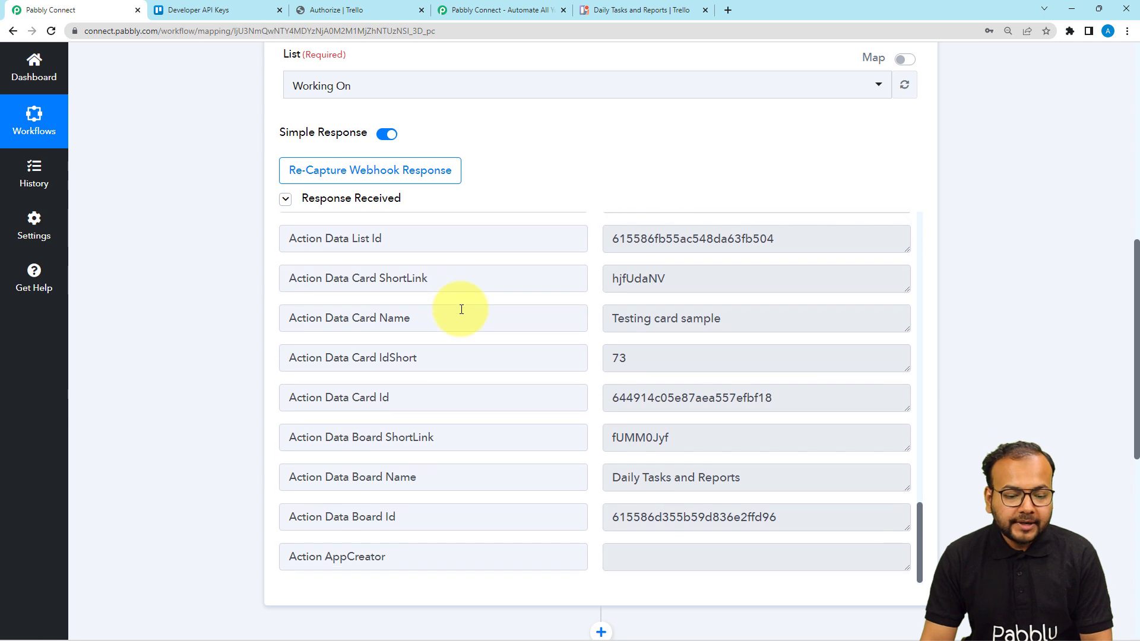
click(763, 480)
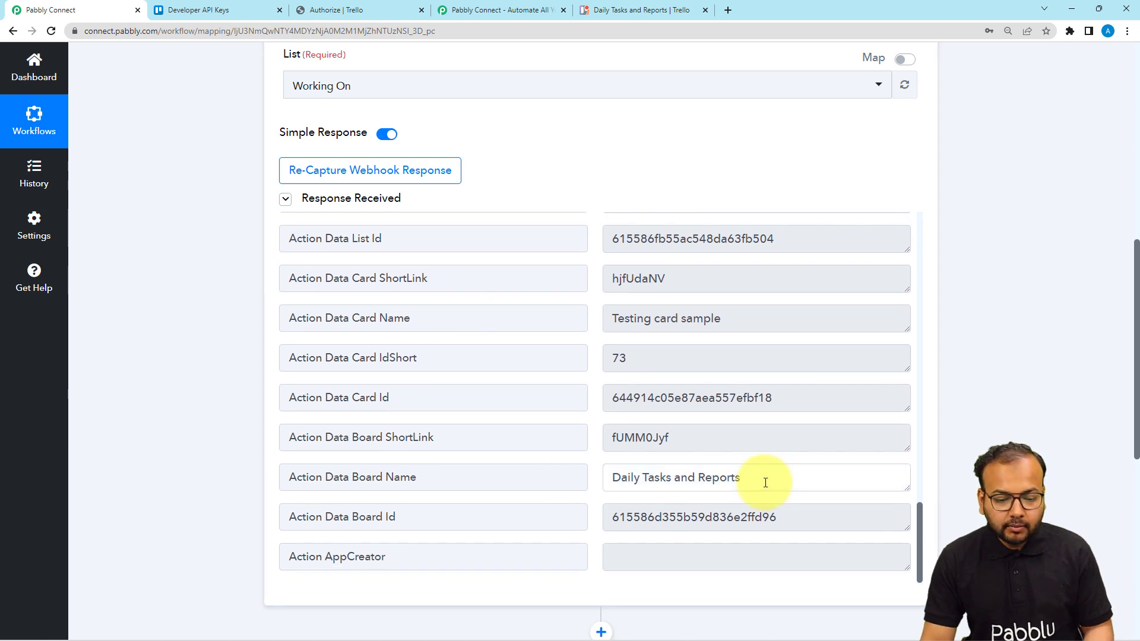
drag(764, 481, 598, 479)
click(237, 260)
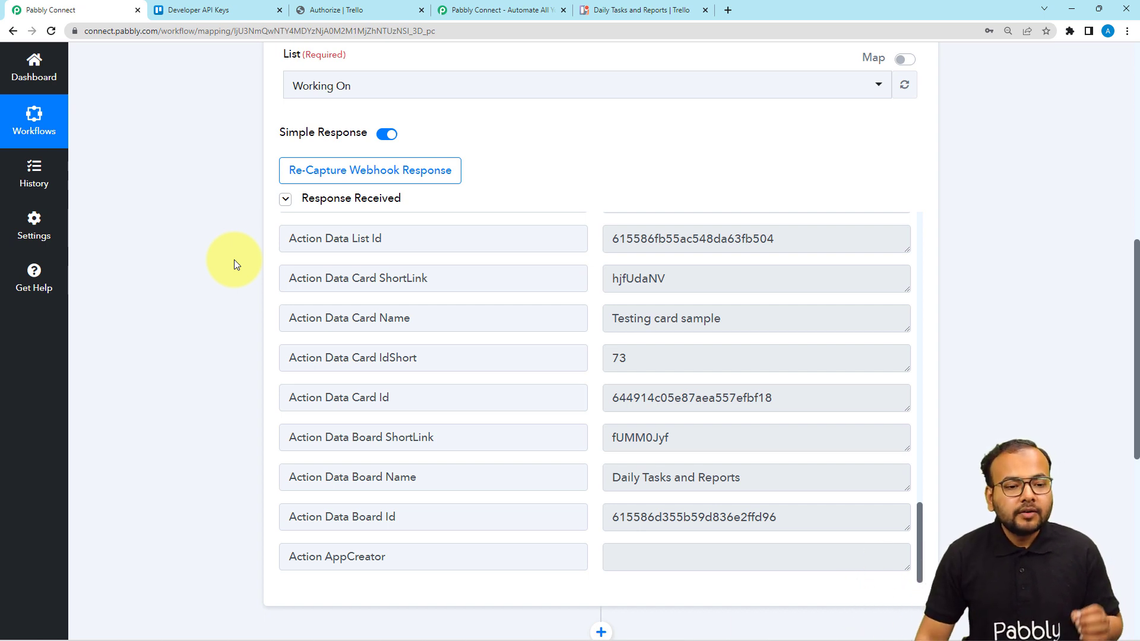
scroll(197, 212, down, 6)
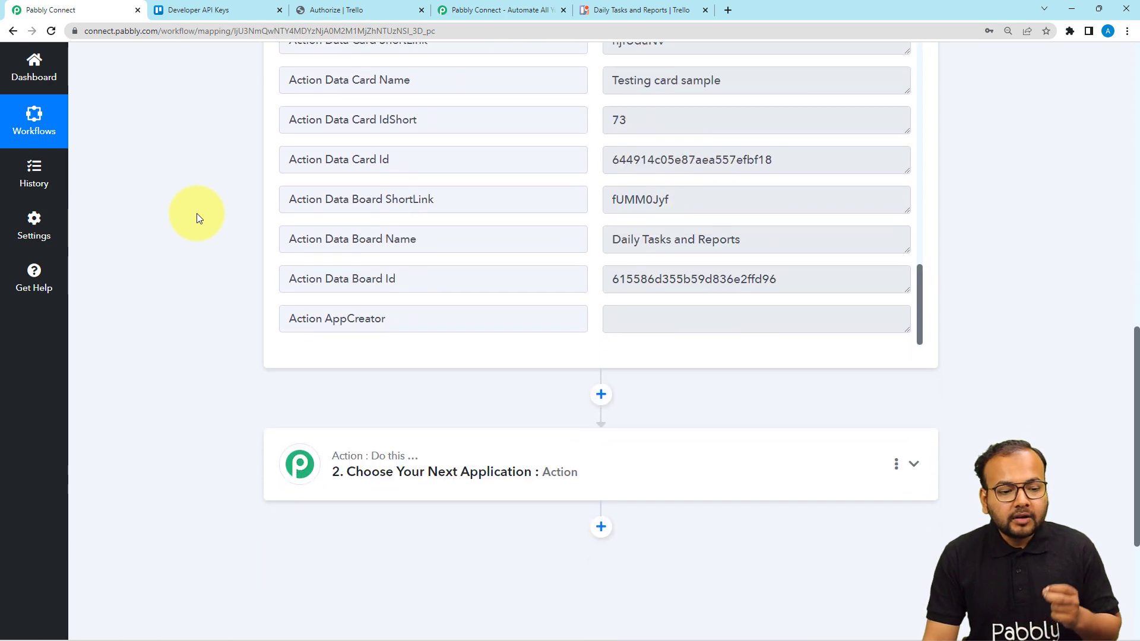
Step: Switch to Trello and open the "Testing card sample" card from the Working On list to view its details
click(615, 10)
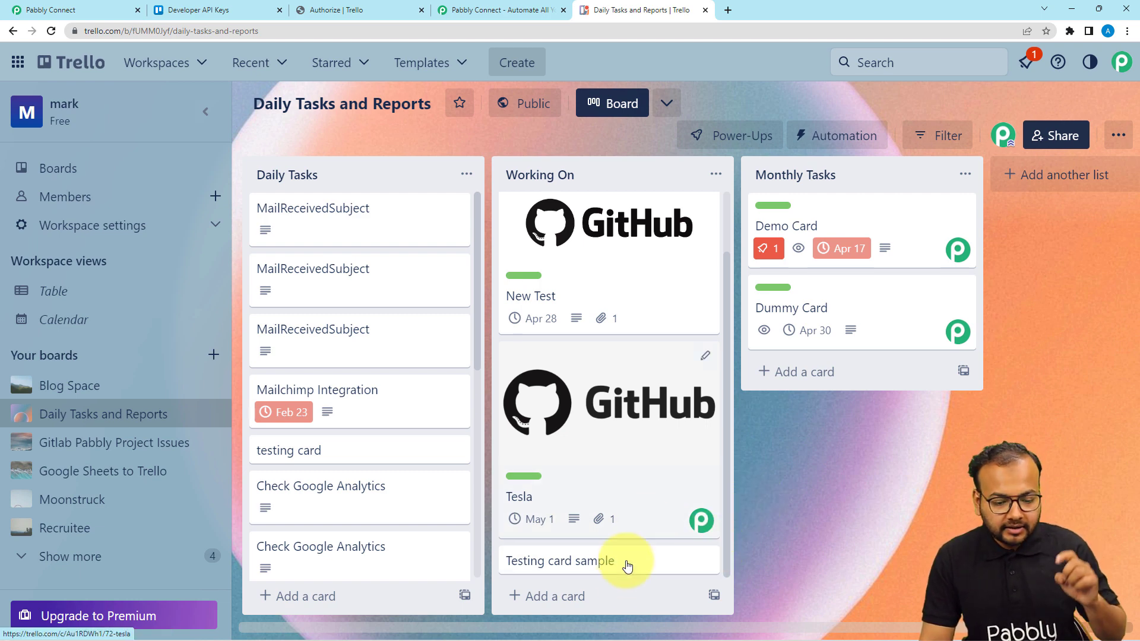
click(705, 564)
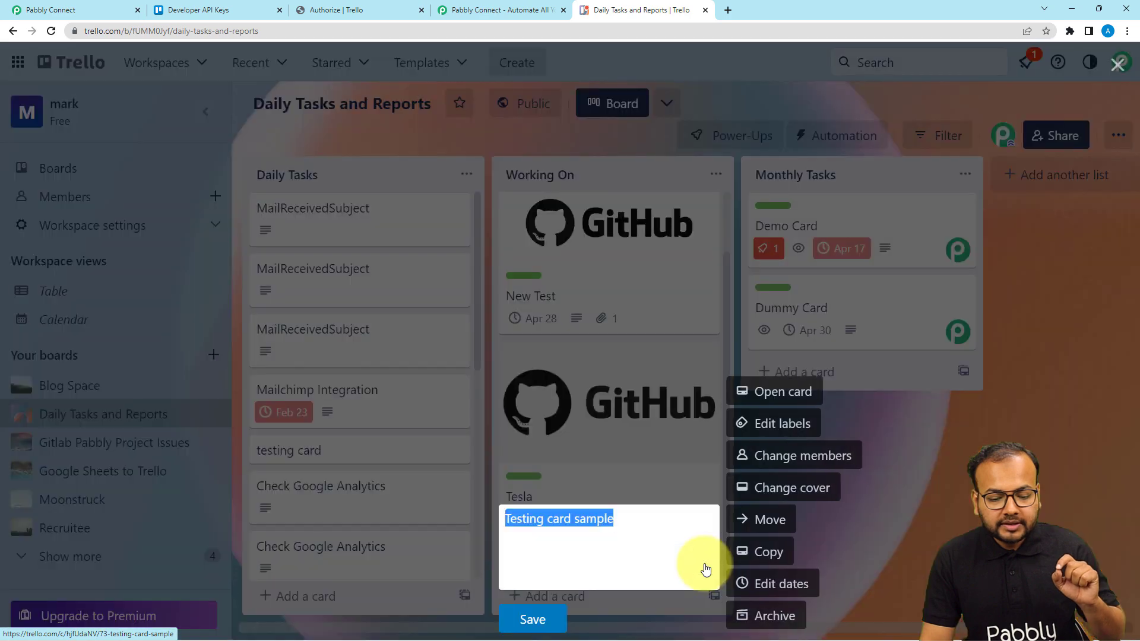
click(772, 396)
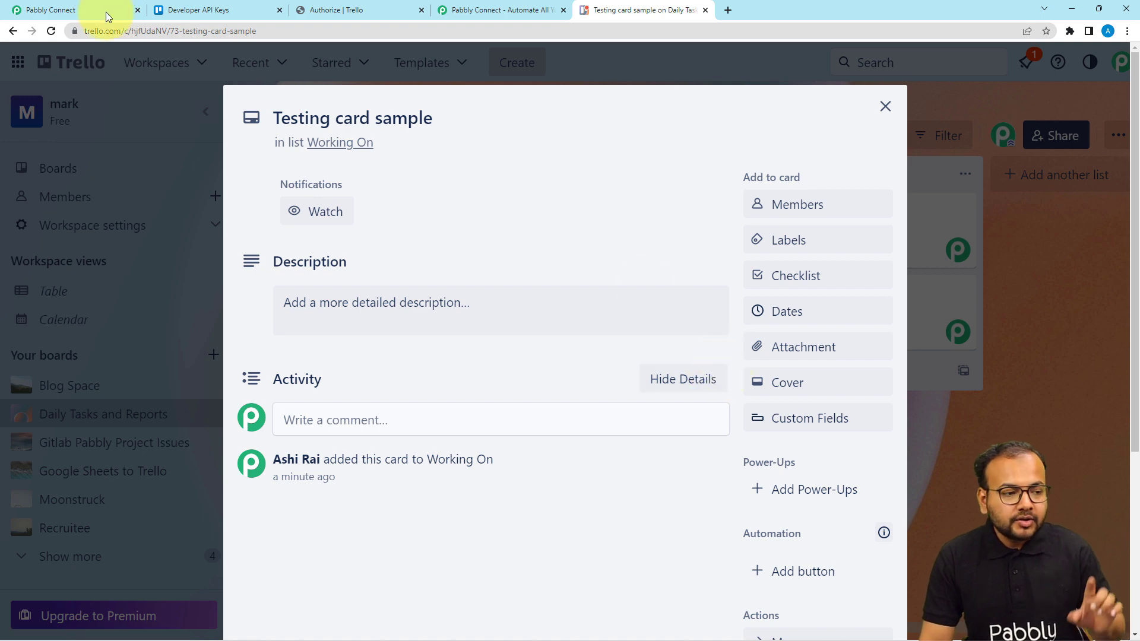
Step: Switch back to Pabbly Connect and choose Delay by Pabbly as the app for the second workflow step
click(82, 6)
scroll(168, 298, down, 1)
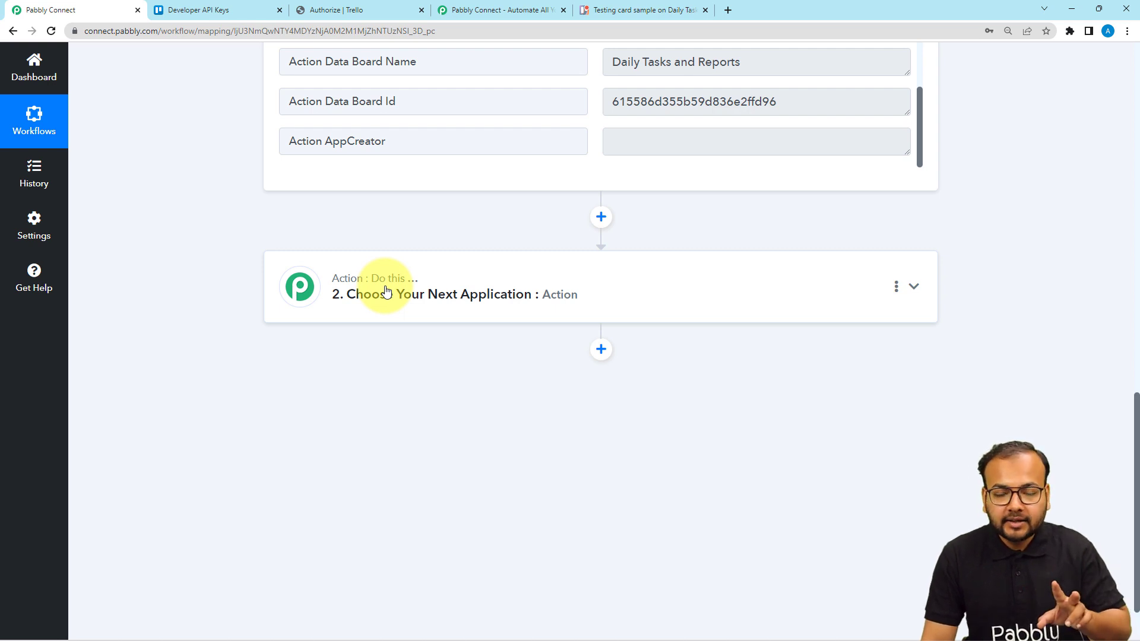
click(385, 291)
scroll(215, 272, up, 2)
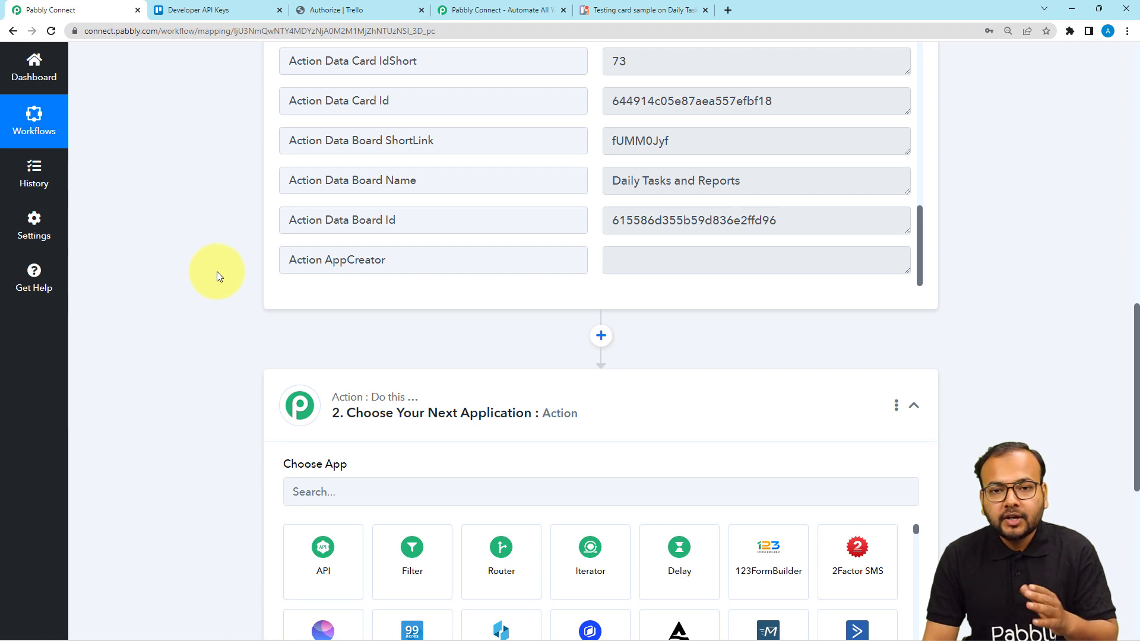
scroll(217, 272, down, 2)
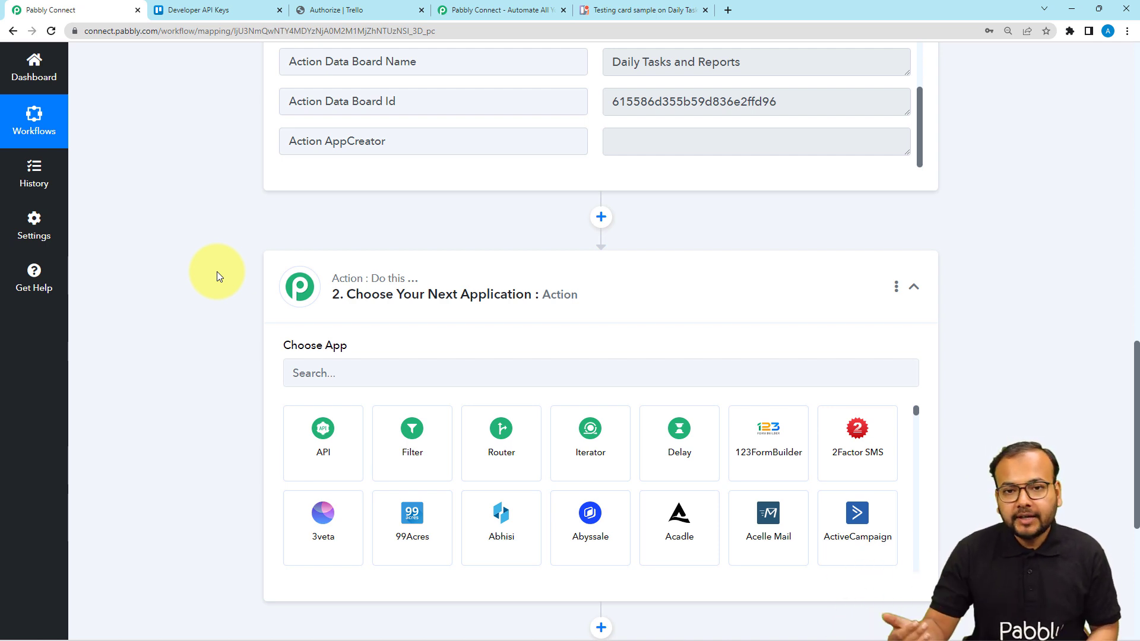
scroll(216, 272, down, 2)
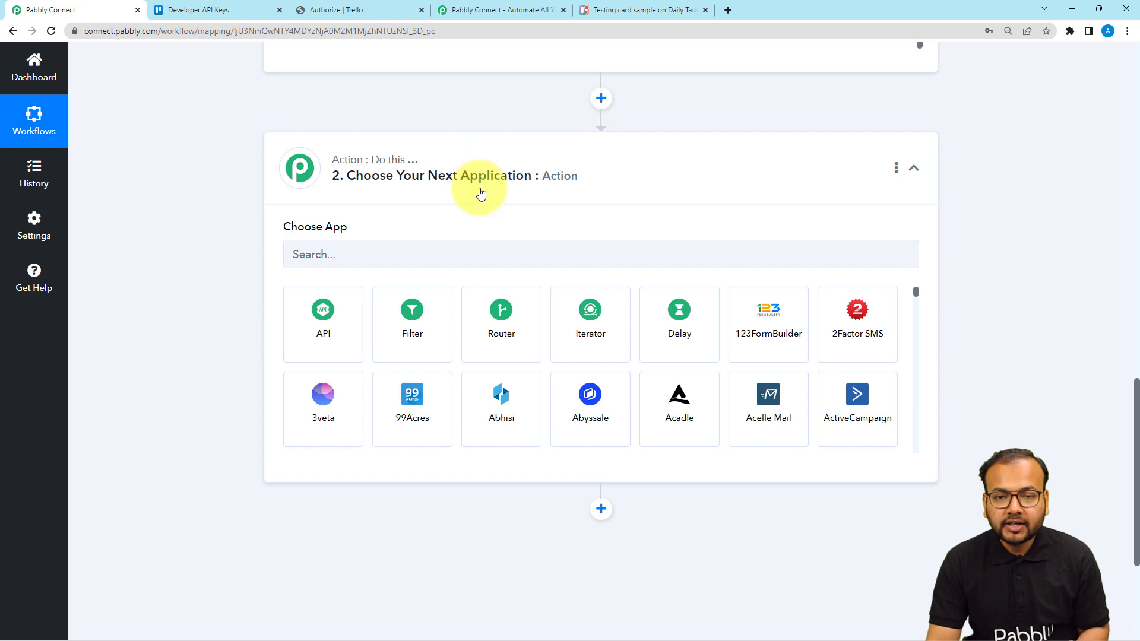
click(675, 326)
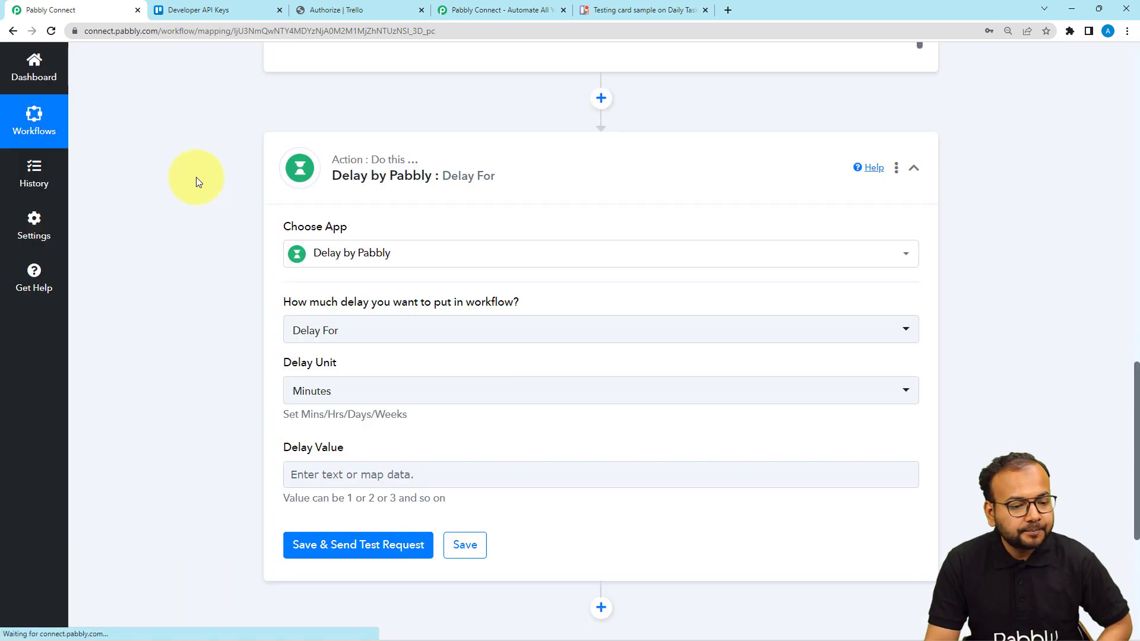
Step: Configure the delay as Delay For, with Minutes as the delay unit and 5 as the delay value
scroll(197, 177, down, 2)
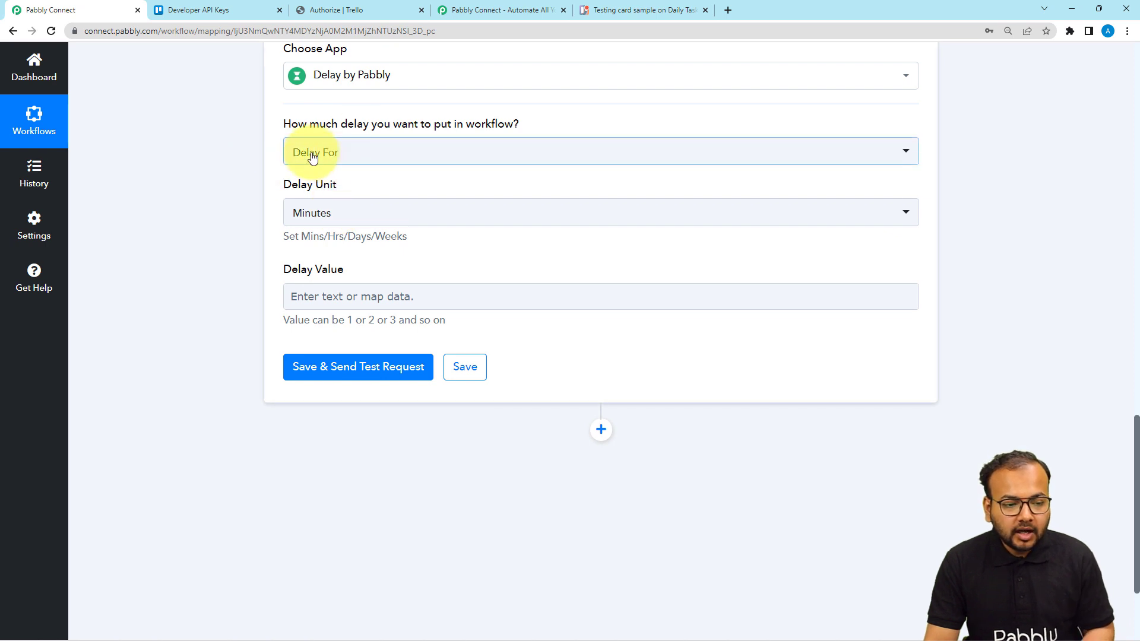
click(380, 164)
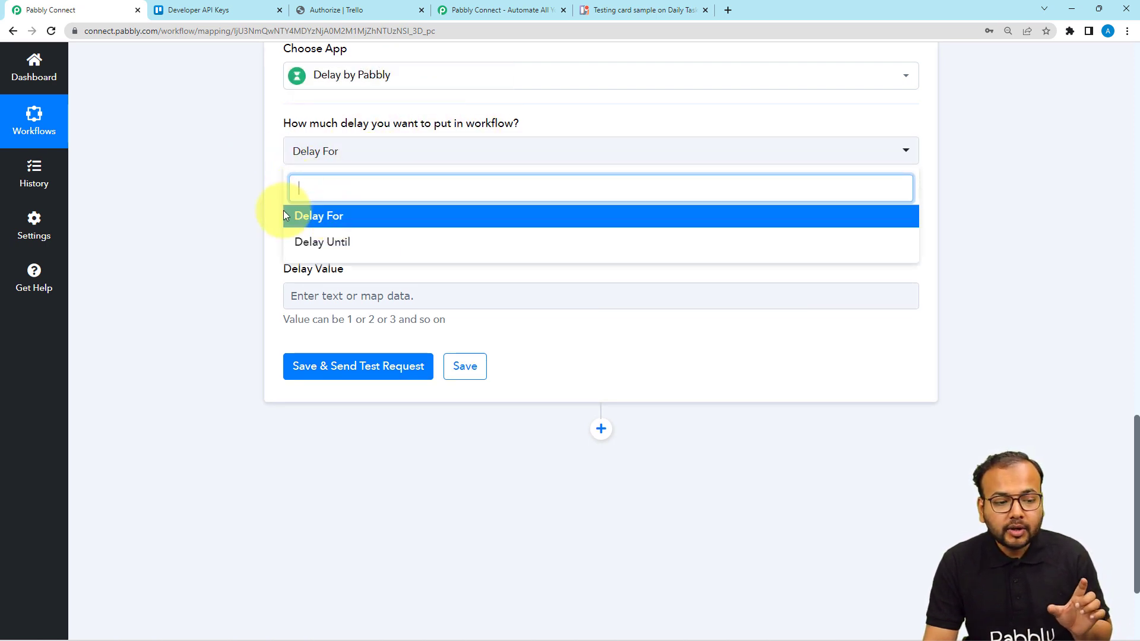
click(342, 219)
scroll(260, 188, down, 2)
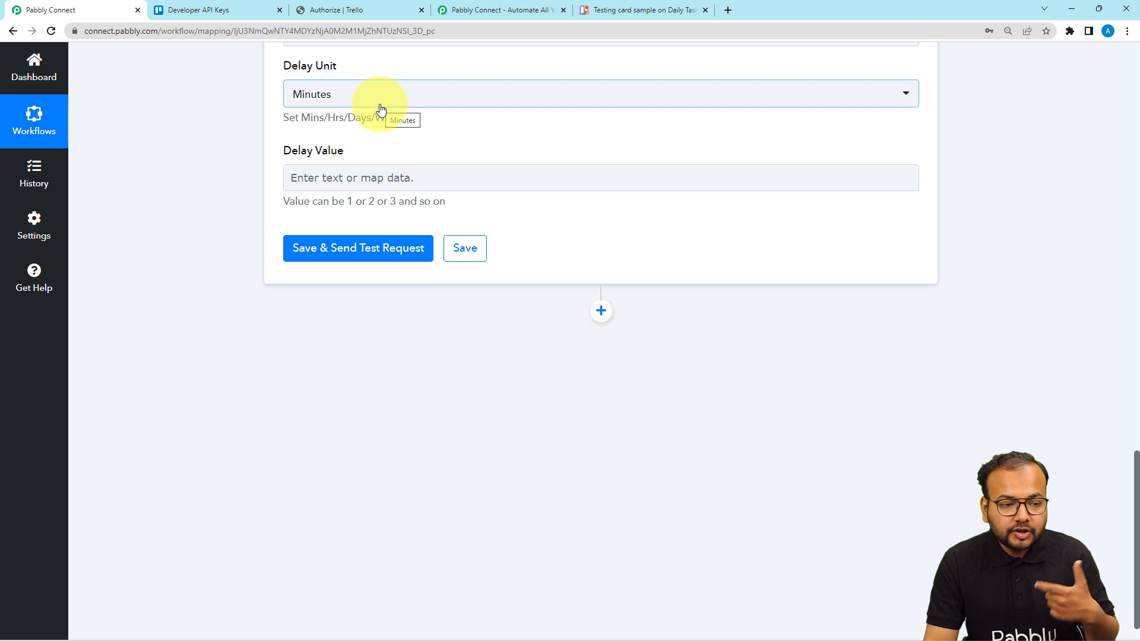
click(380, 108)
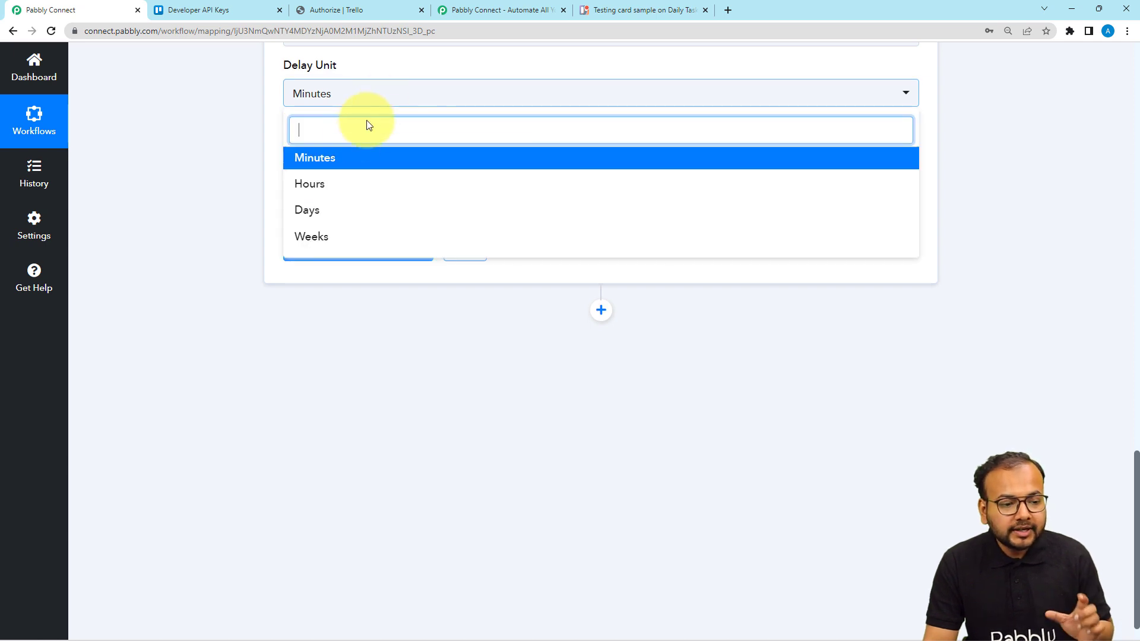
click(329, 172)
click(359, 176)
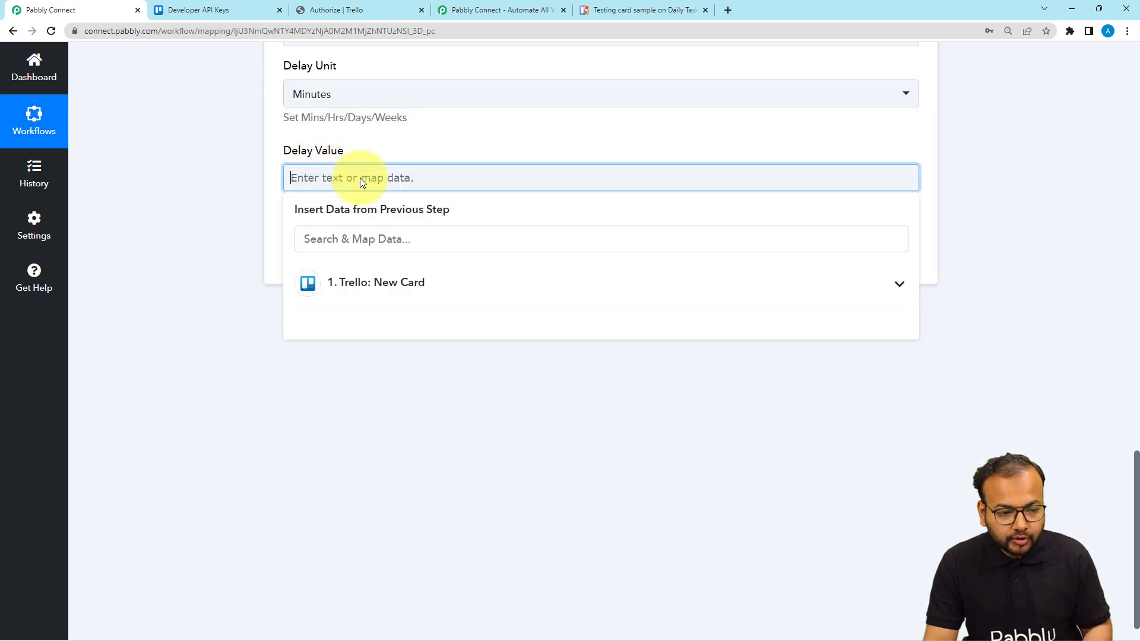
text(5)
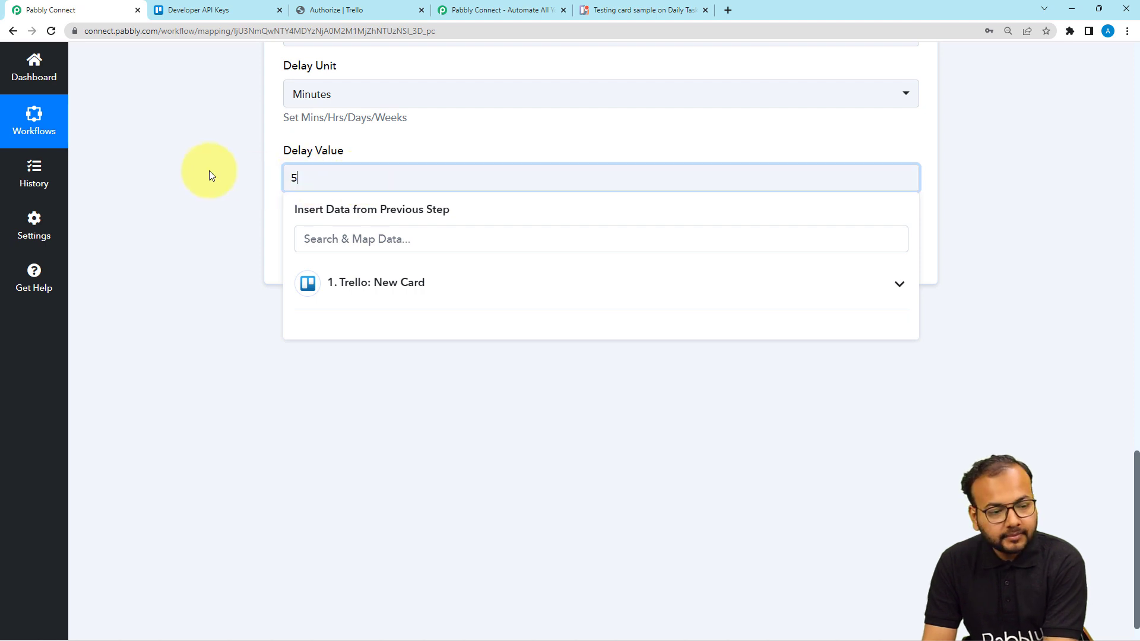
click(208, 169)
Step: Save the delay step, send its test request and check the response
scroll(252, 190, down, 1)
click(301, 222)
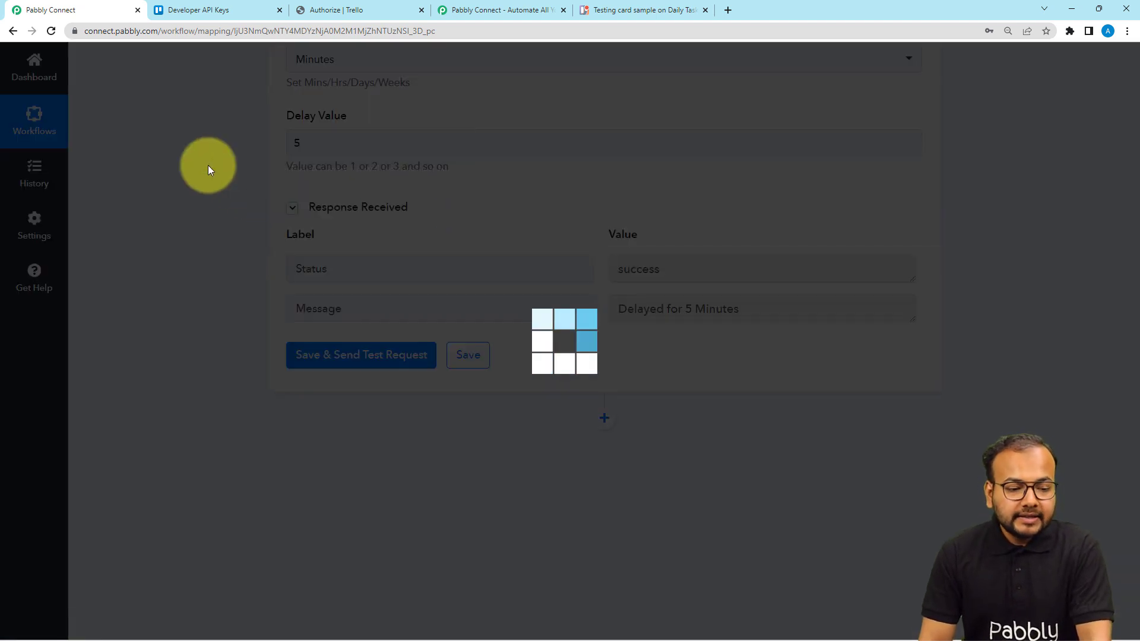
scroll(208, 165, down, 2)
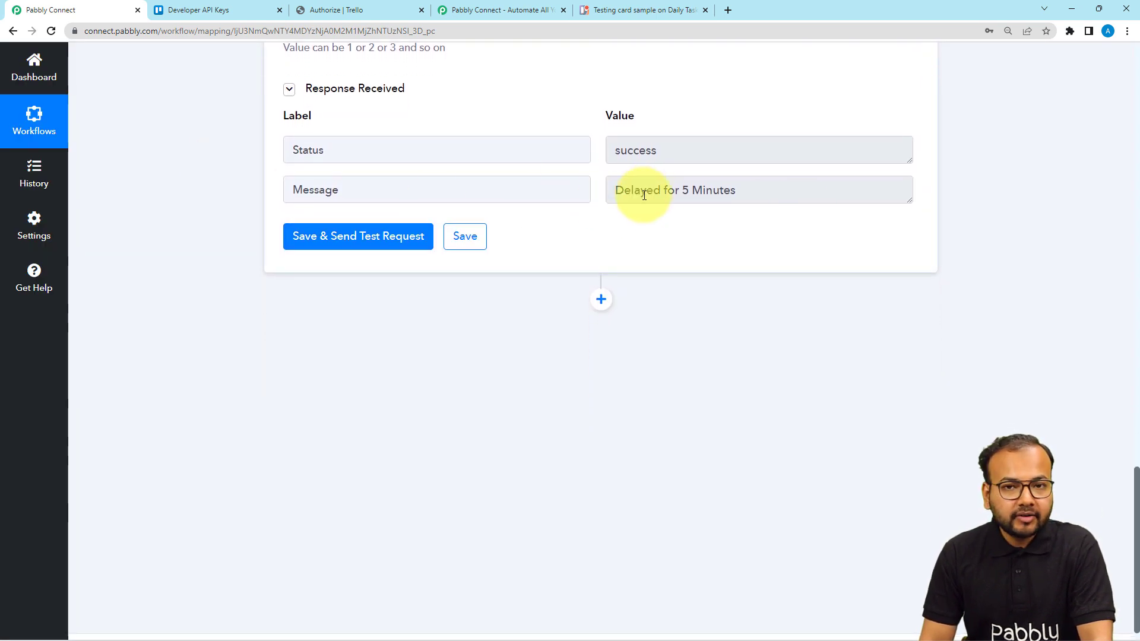
scroll(644, 195, down, 1)
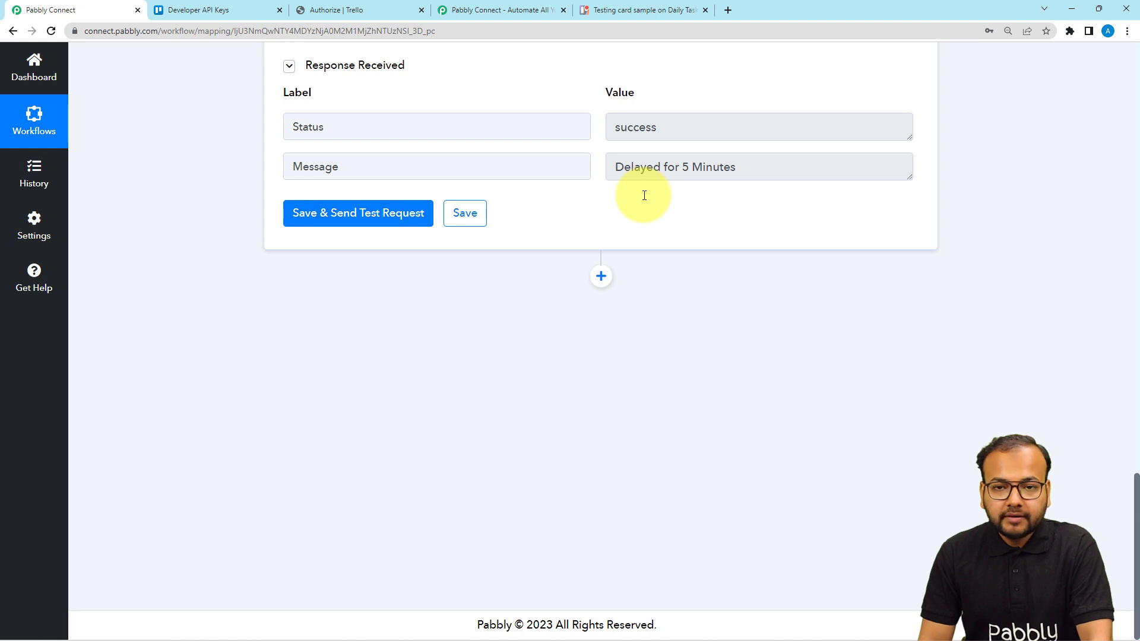
Step: Add another action step after the delay and choose Trello as its app
click(601, 275)
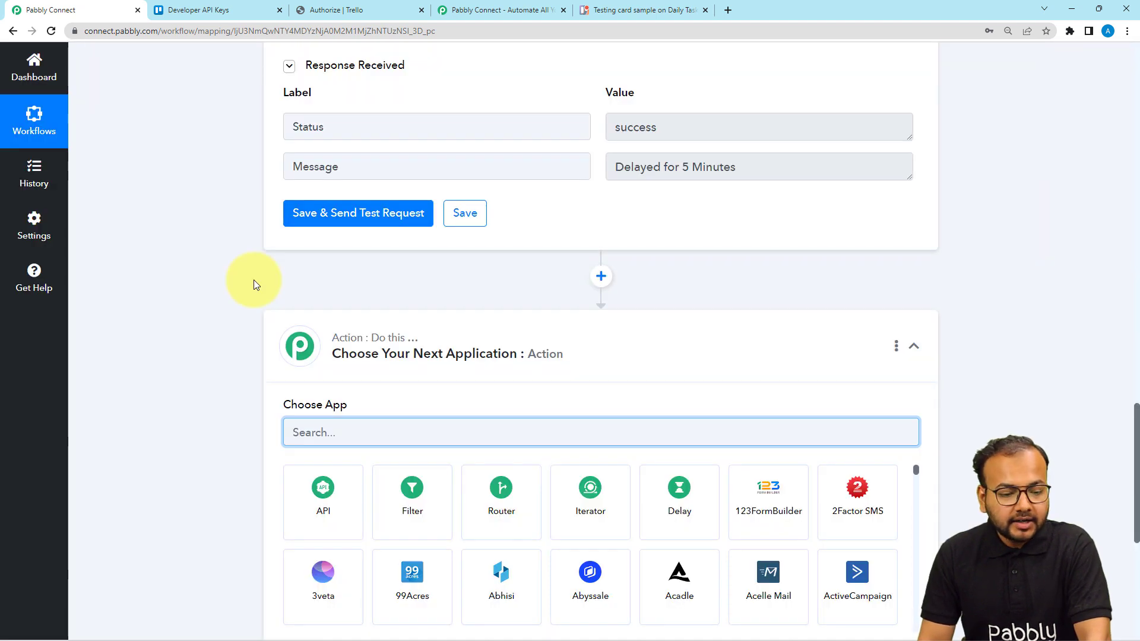
scroll(254, 283, down, 2)
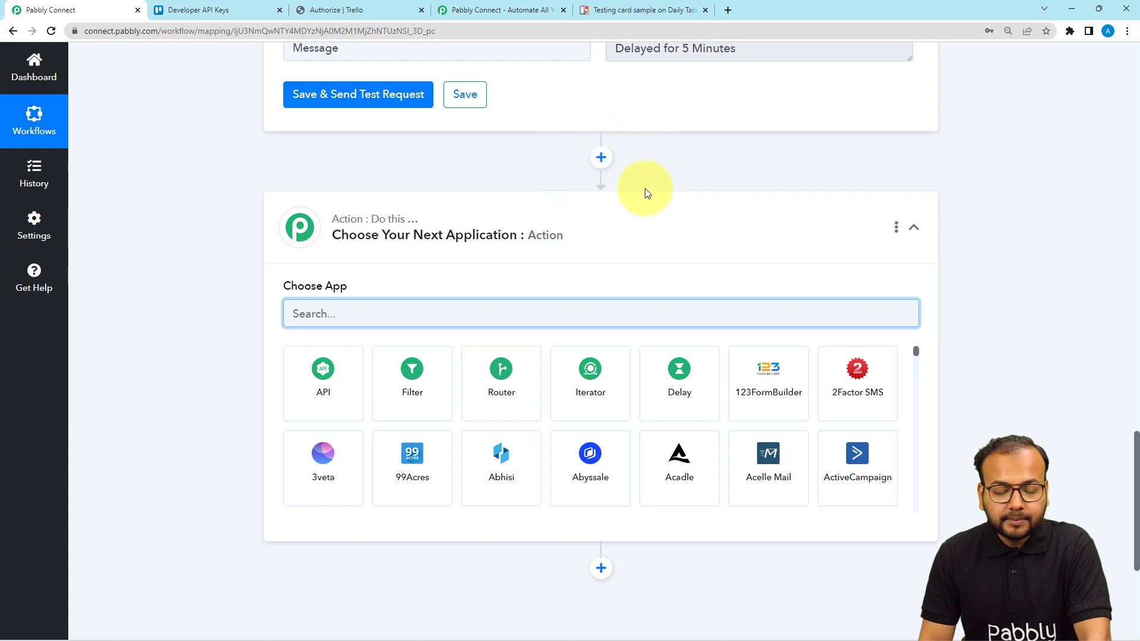
scroll(638, 197, down, 3)
scroll(511, 147, up, 2)
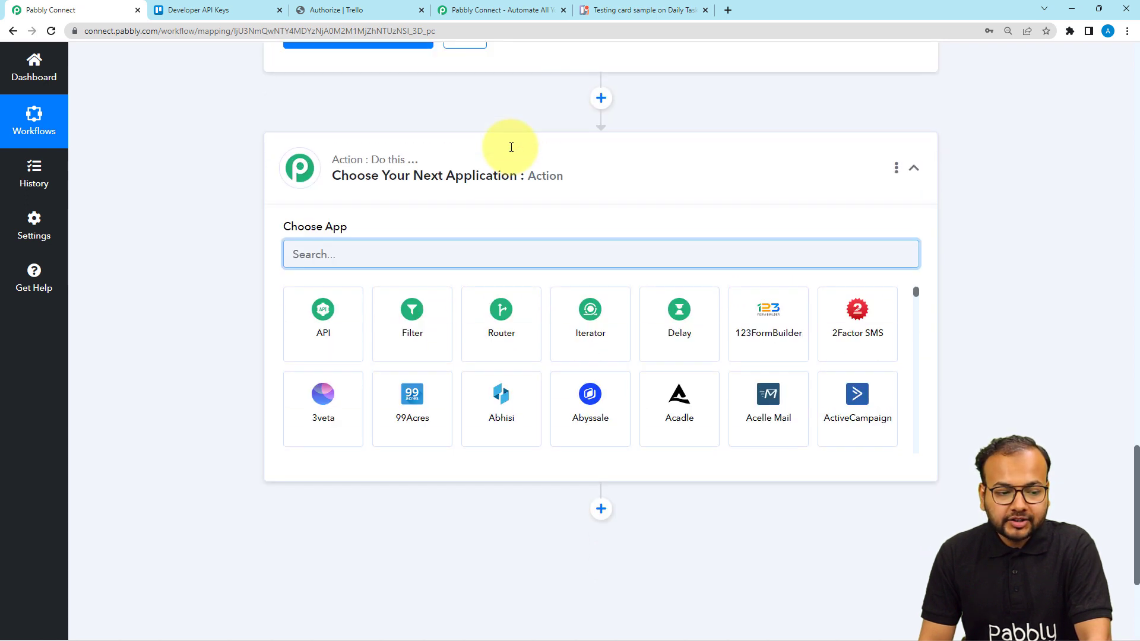
click(482, 266)
text(t)
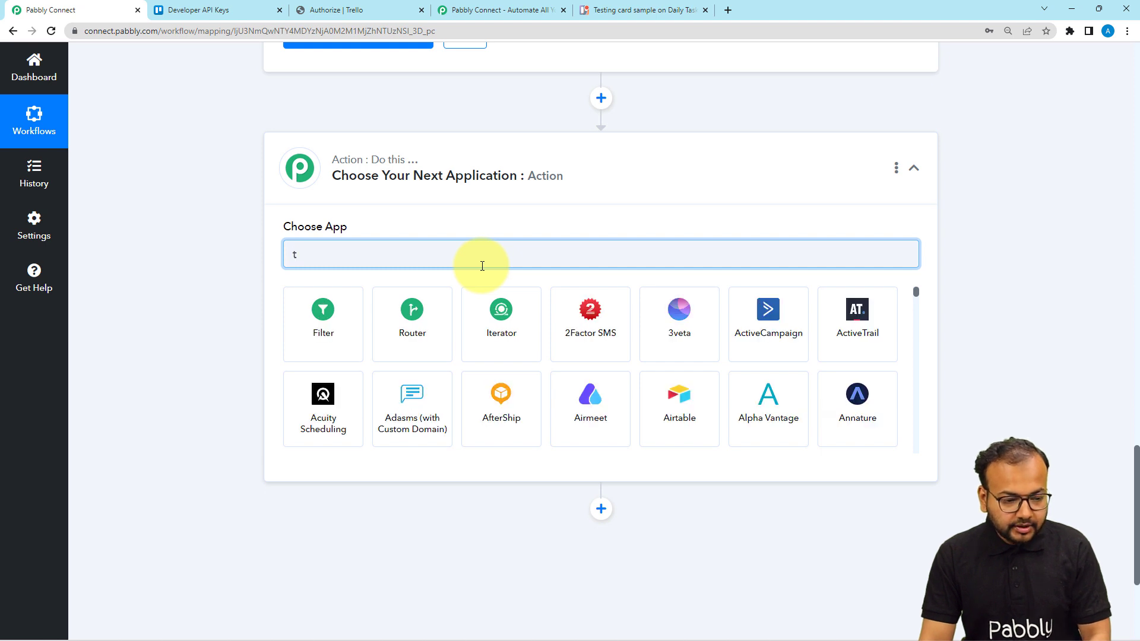
text(re)
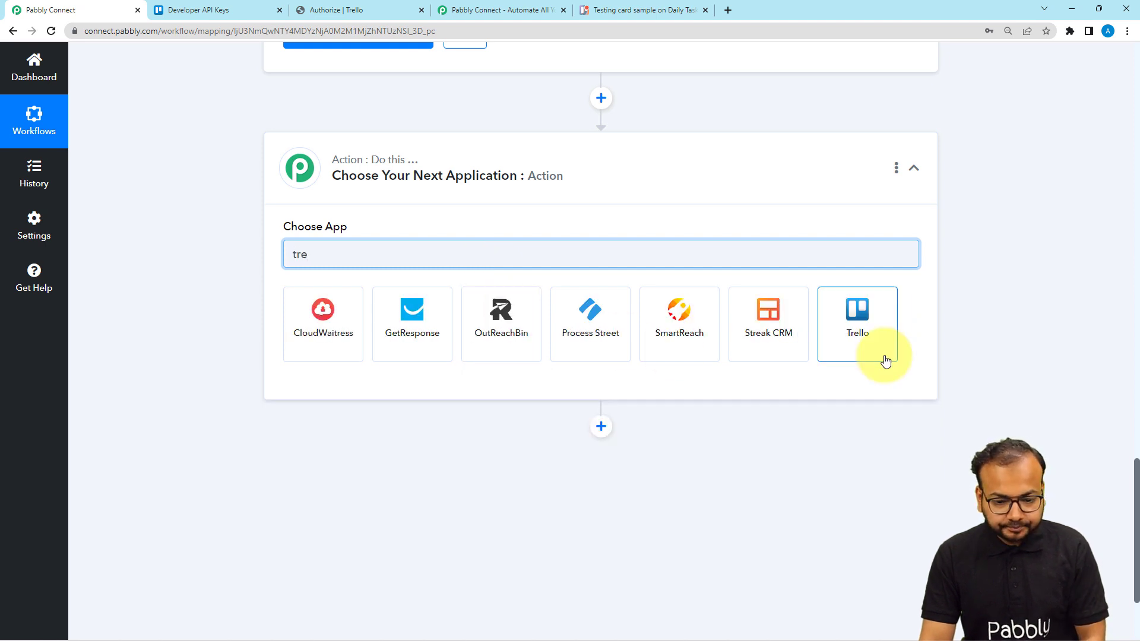
click(885, 350)
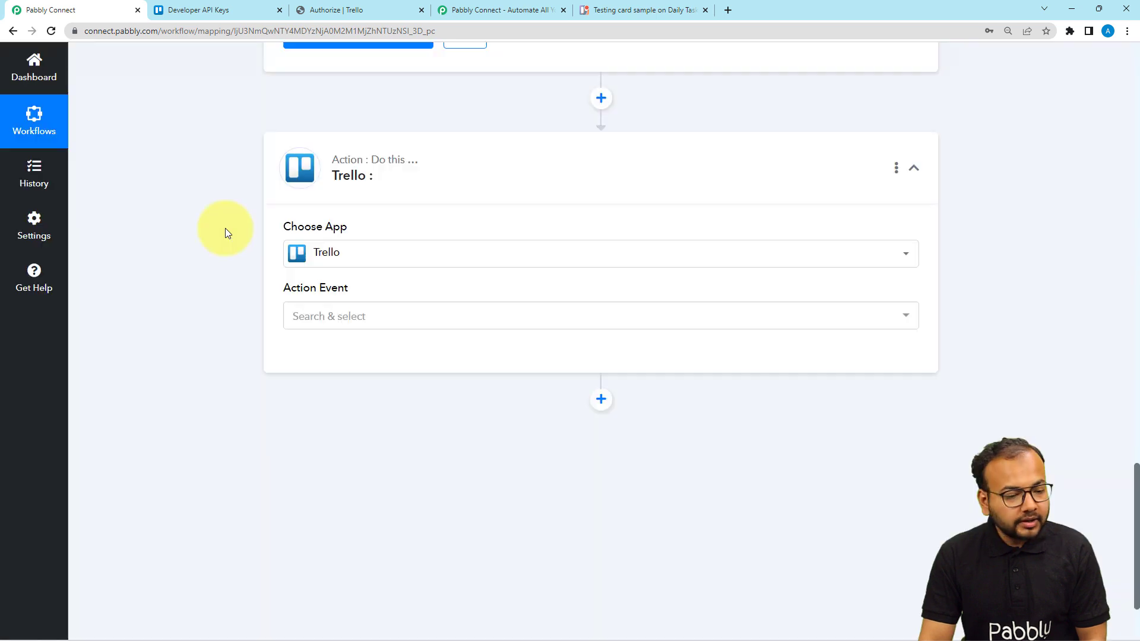
Step: Set the action event of the new Trello step to Get a Card
scroll(226, 233, down, 2)
click(334, 210)
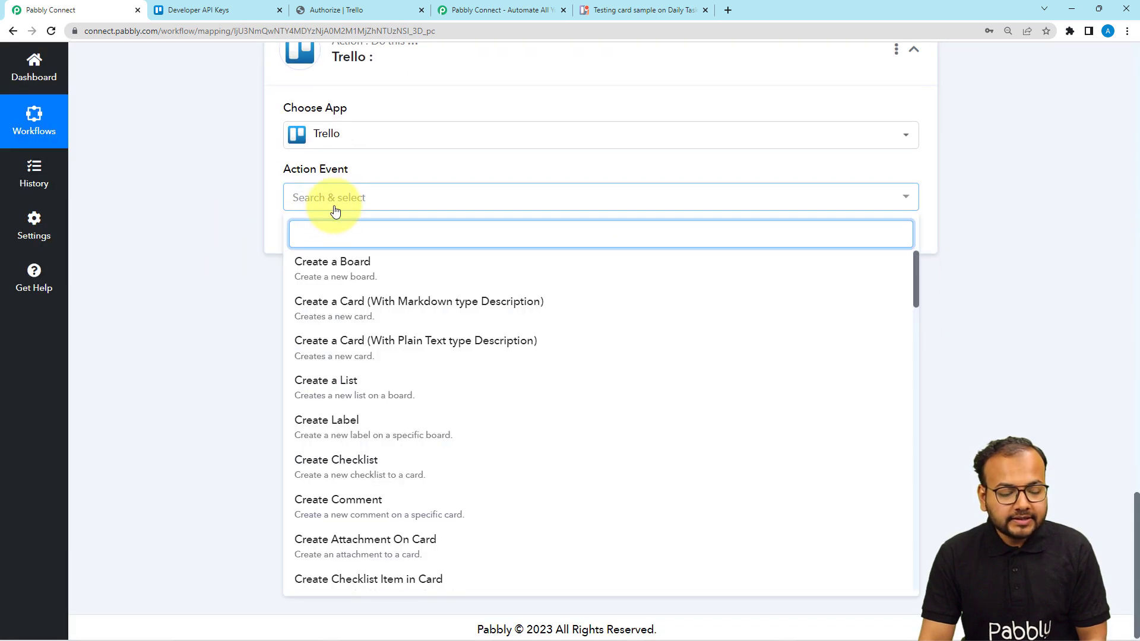
scroll(364, 351, down, 1)
scroll(363, 351, up, 1)
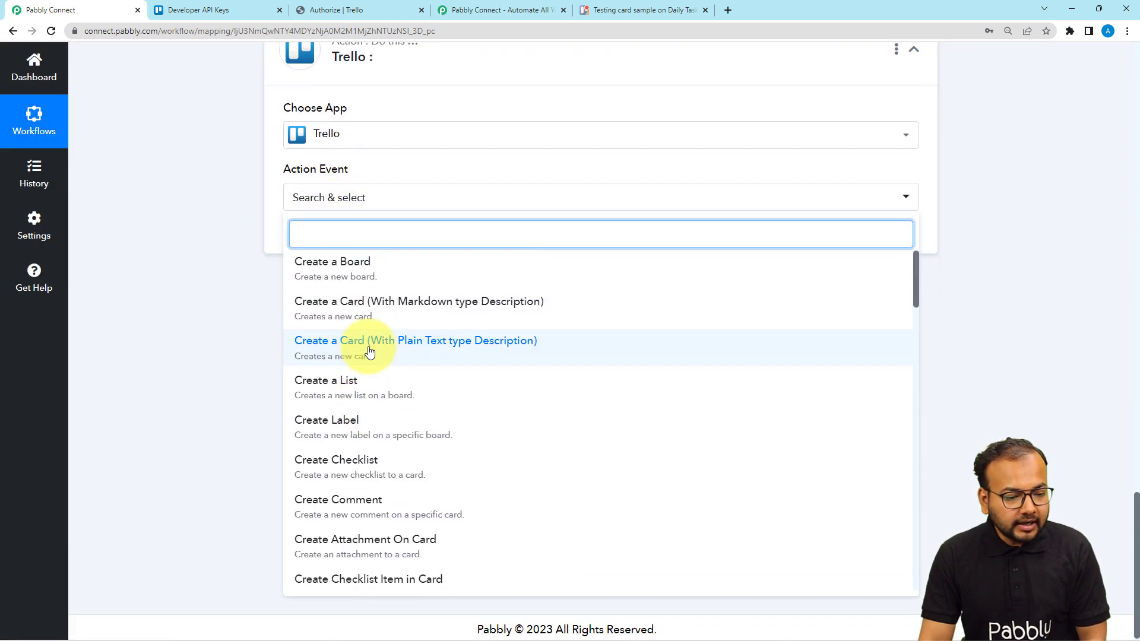
scroll(368, 351, down, 3)
scroll(369, 352, down, 10)
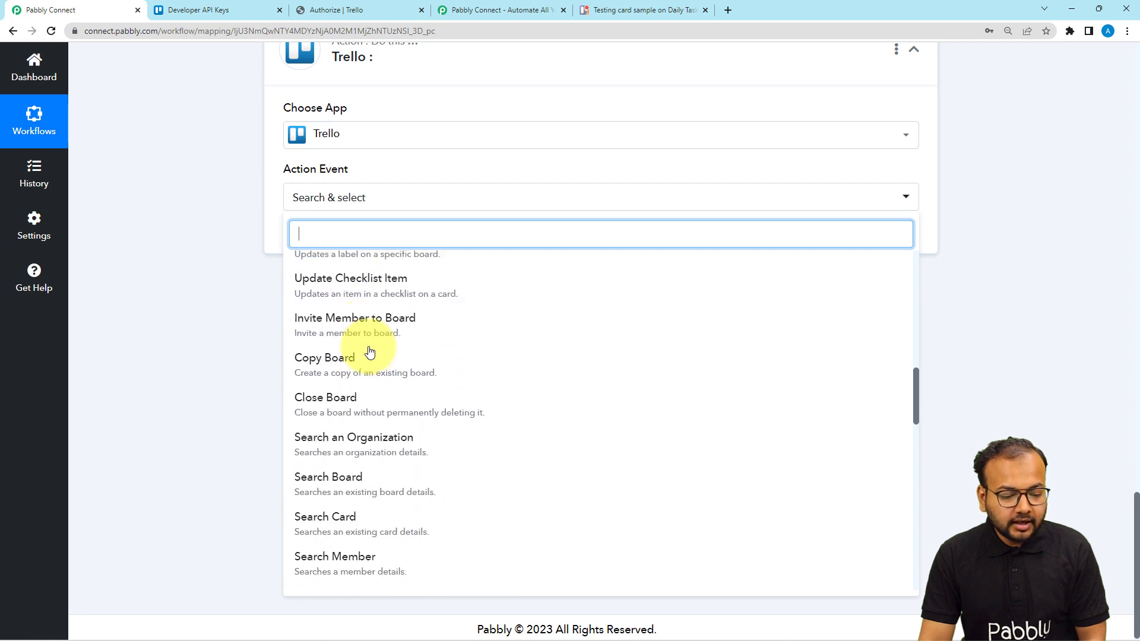
scroll(369, 352, down, 5)
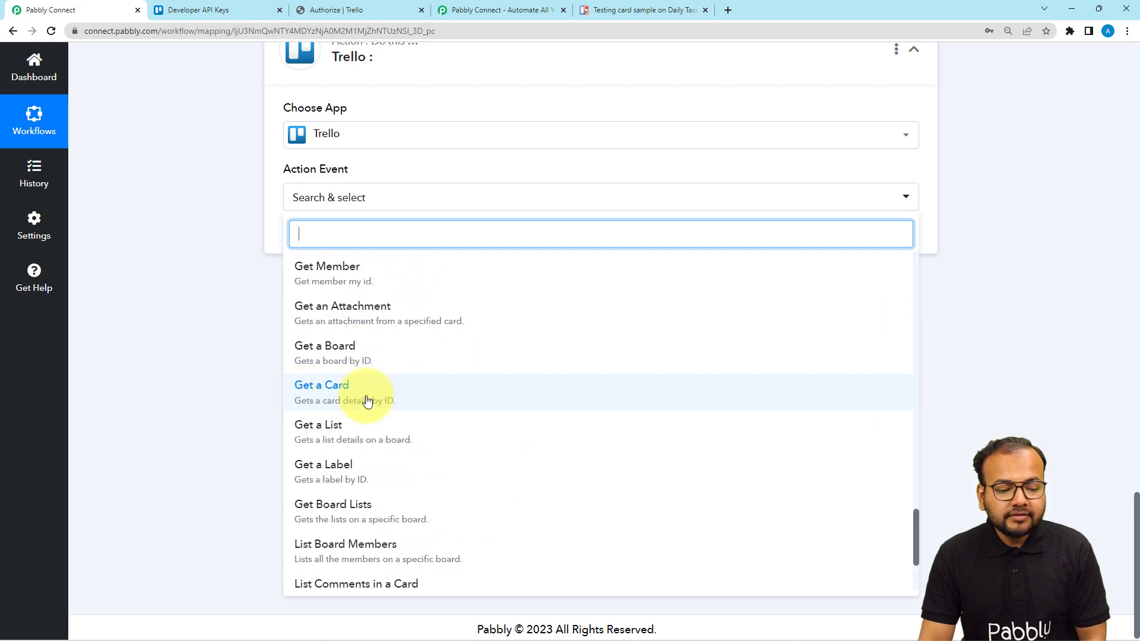
click(374, 393)
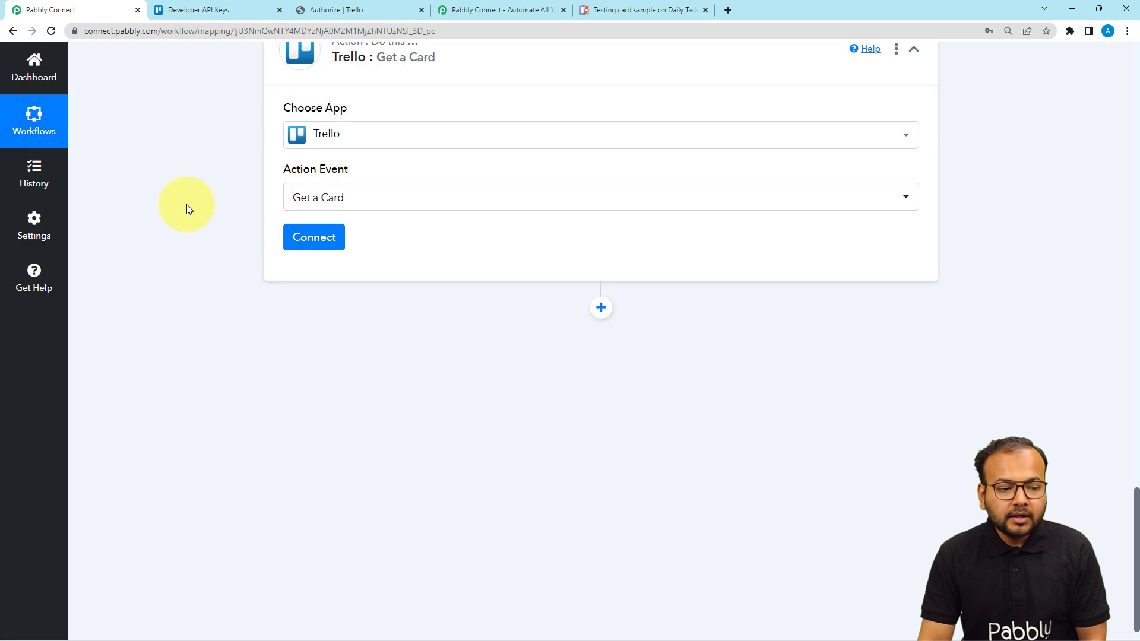
Step: Switch to Trello and save "Sample Description" as the description of the "Testing card sample" card
scroll(187, 204, up, 1)
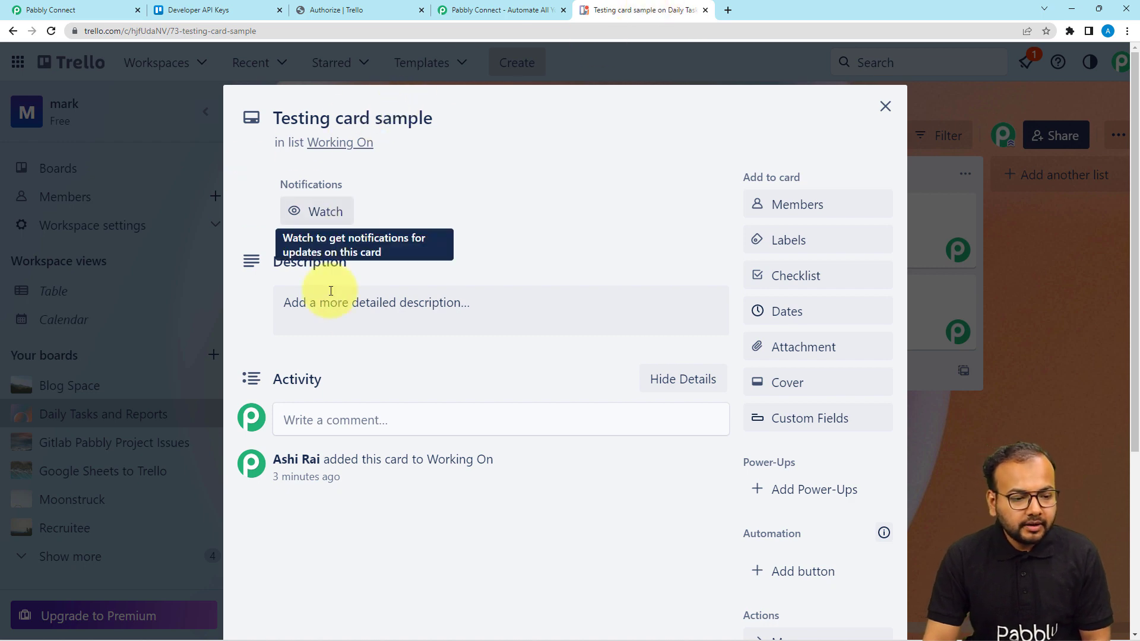
click(410, 317)
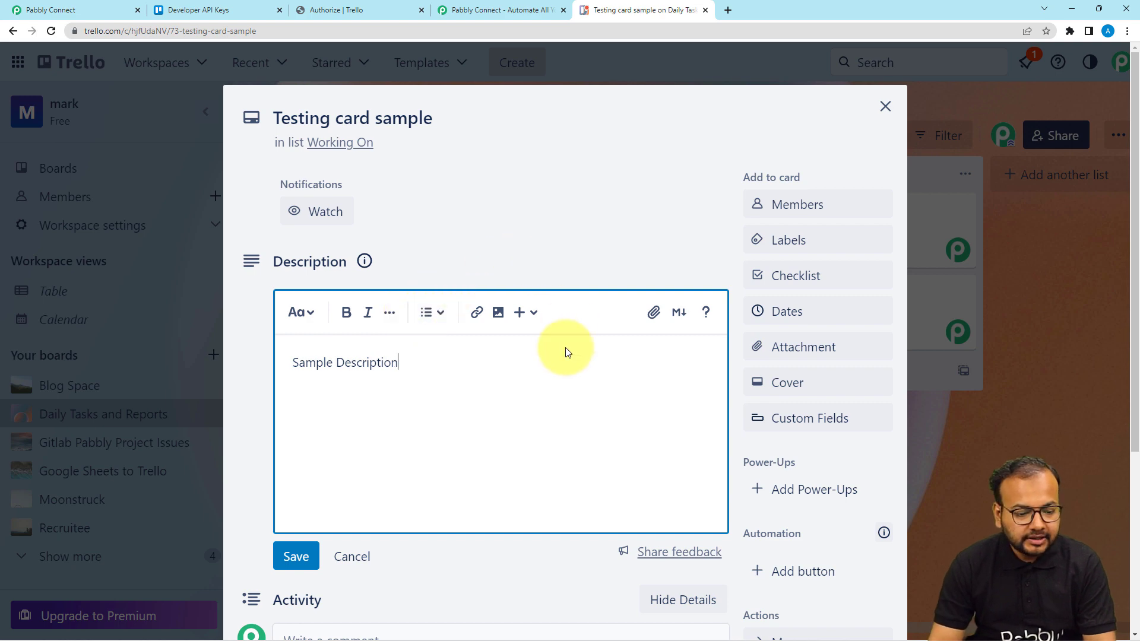
scroll(564, 351, down, 2)
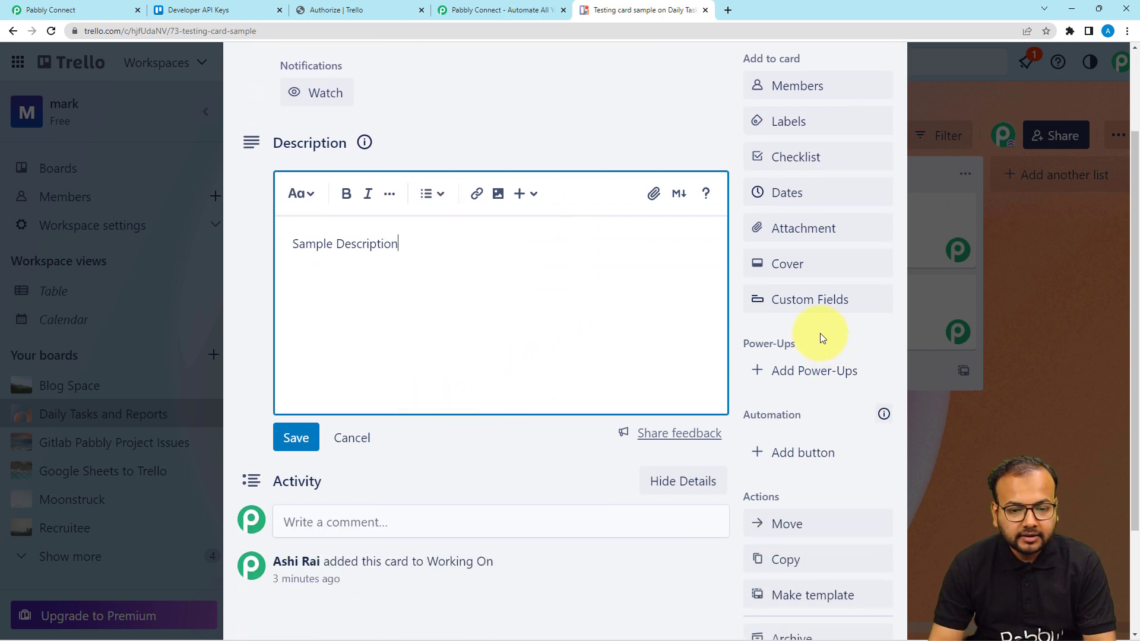
click(296, 437)
scroll(695, 374, up, 2)
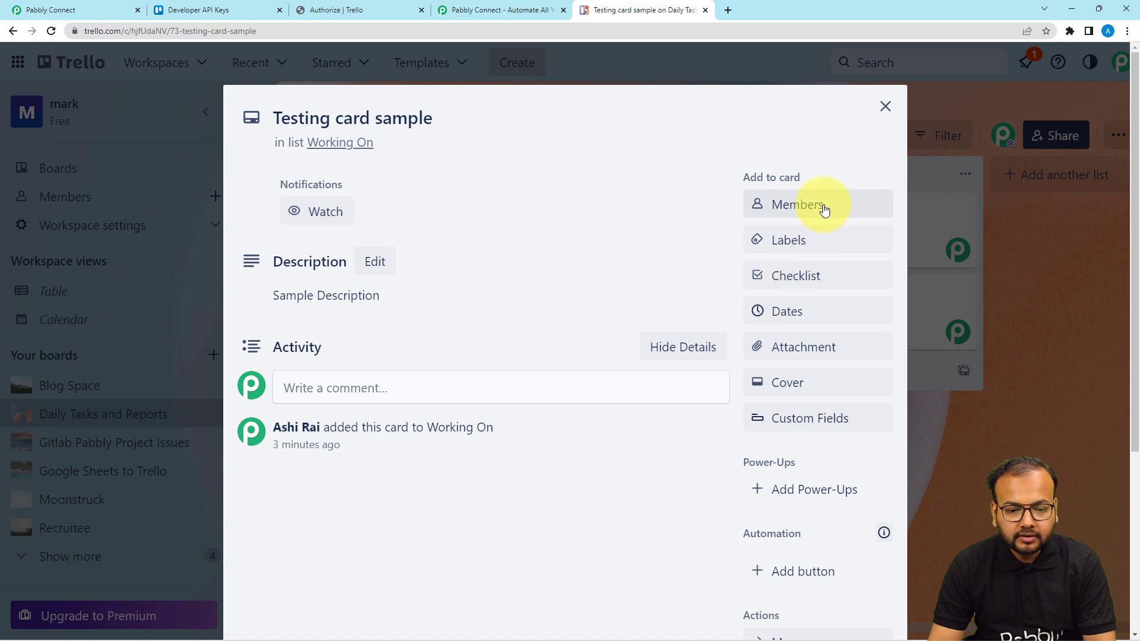
Step: Assign the listed board member to the "Testing card sample" card and add the High Priority label
click(824, 210)
click(819, 356)
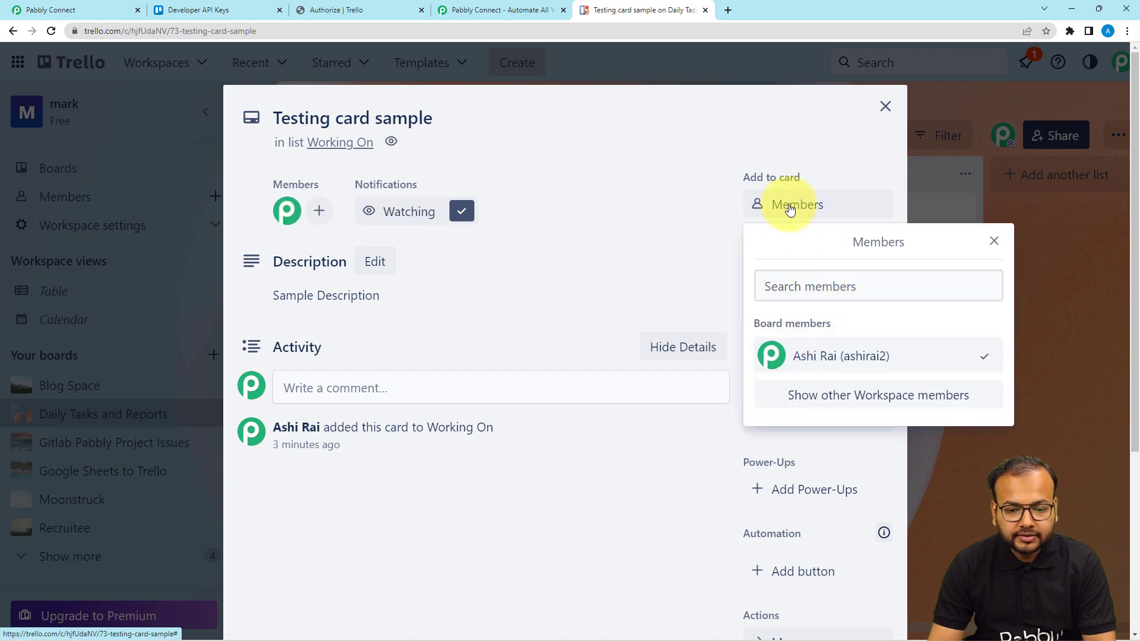
click(790, 172)
click(796, 243)
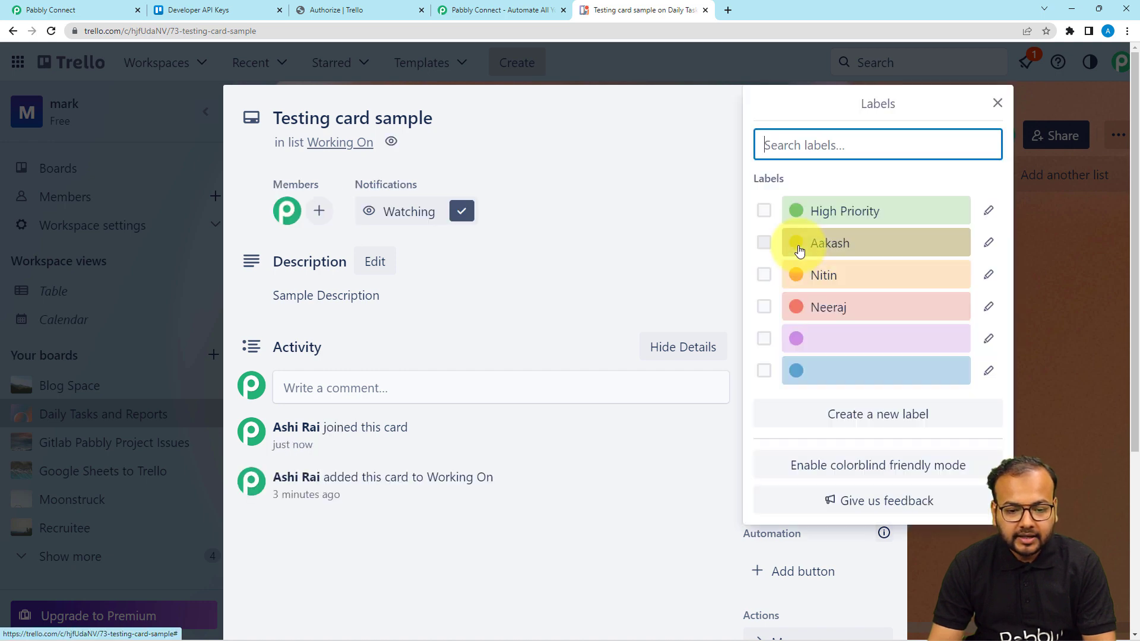
click(793, 211)
click(726, 179)
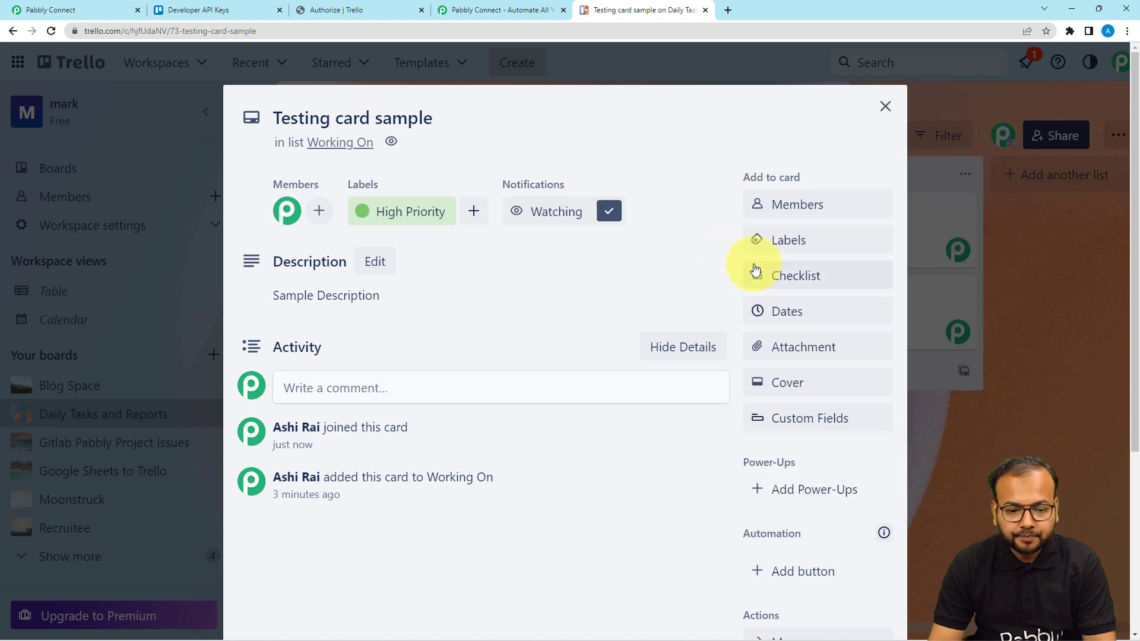
Step: Give the card a due date of 06/06/2023 at 5:01 PM and save it
click(804, 317)
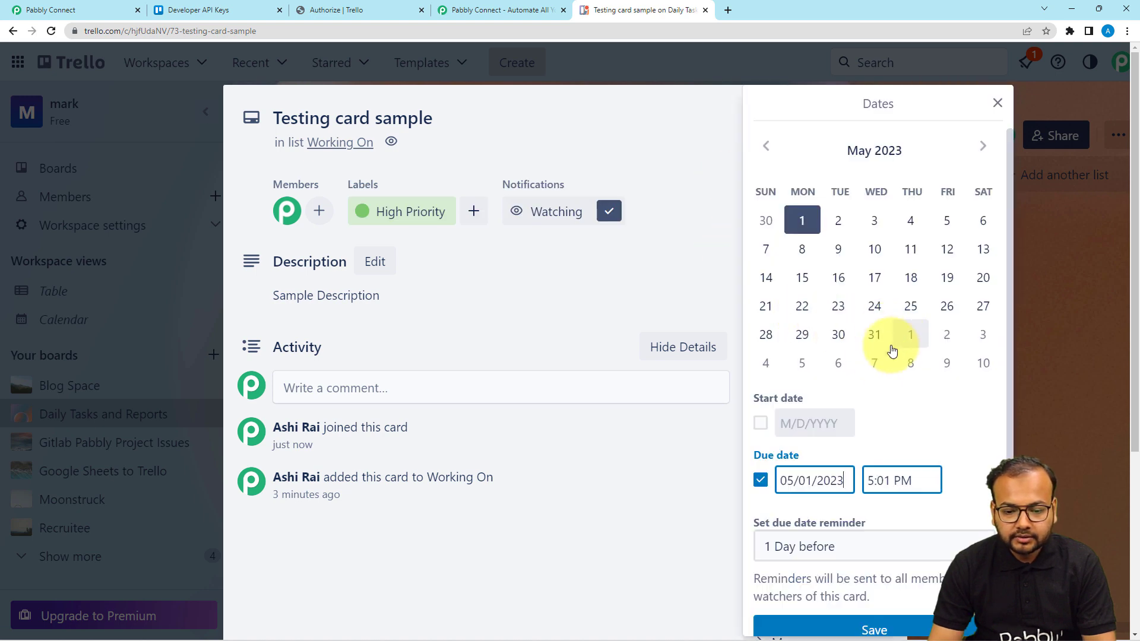
click(839, 362)
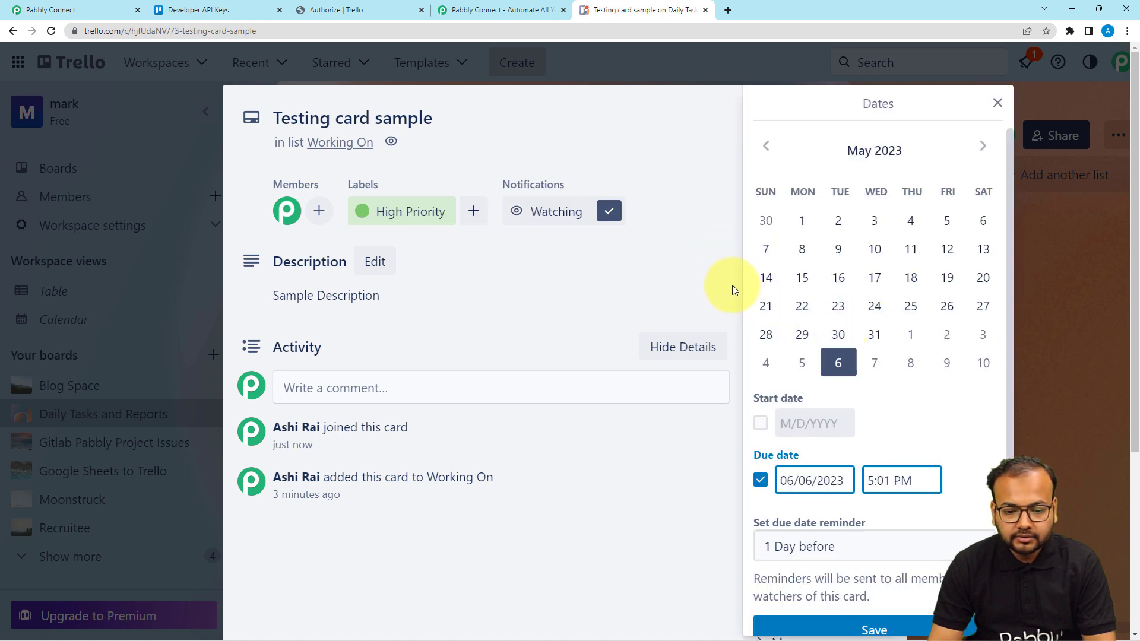
scroll(819, 563, down, 1)
click(839, 564)
Step: Attach ResumeExample[BEFORE].pdf from the computer's Downloads folder to the card, then close the card
scroll(843, 321, down, 1)
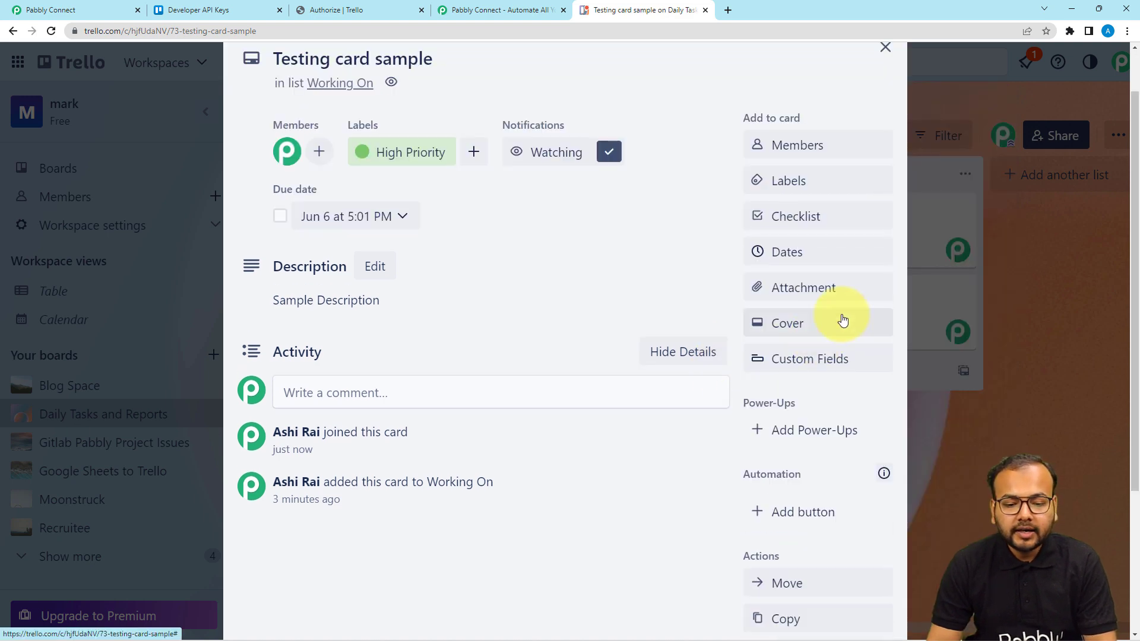
click(793, 294)
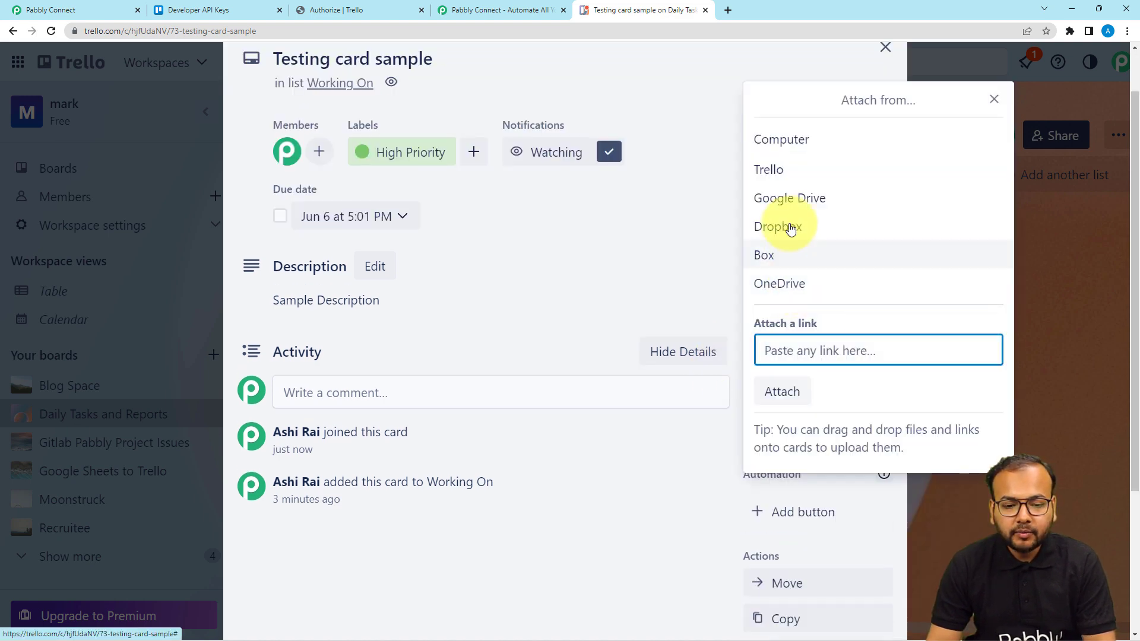
click(782, 144)
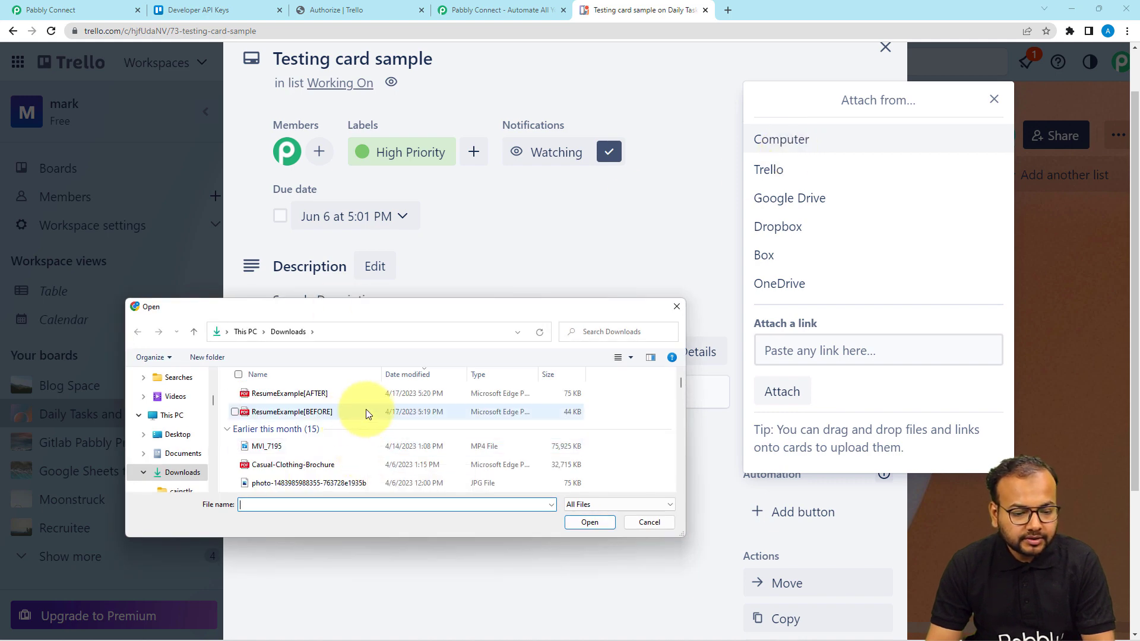
click(368, 411)
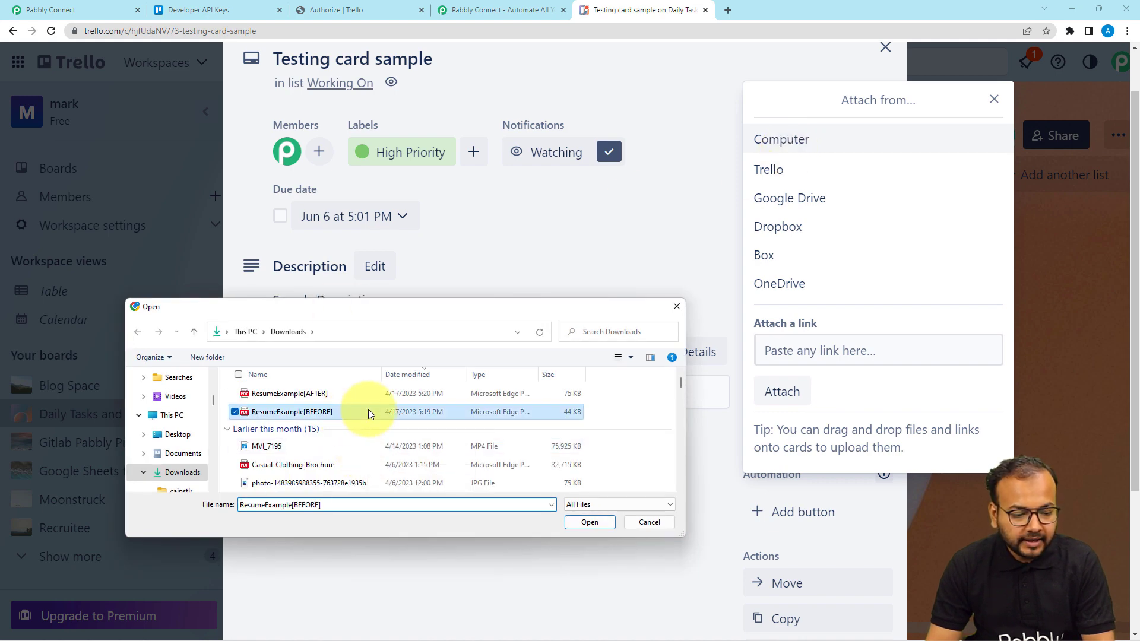
click(593, 520)
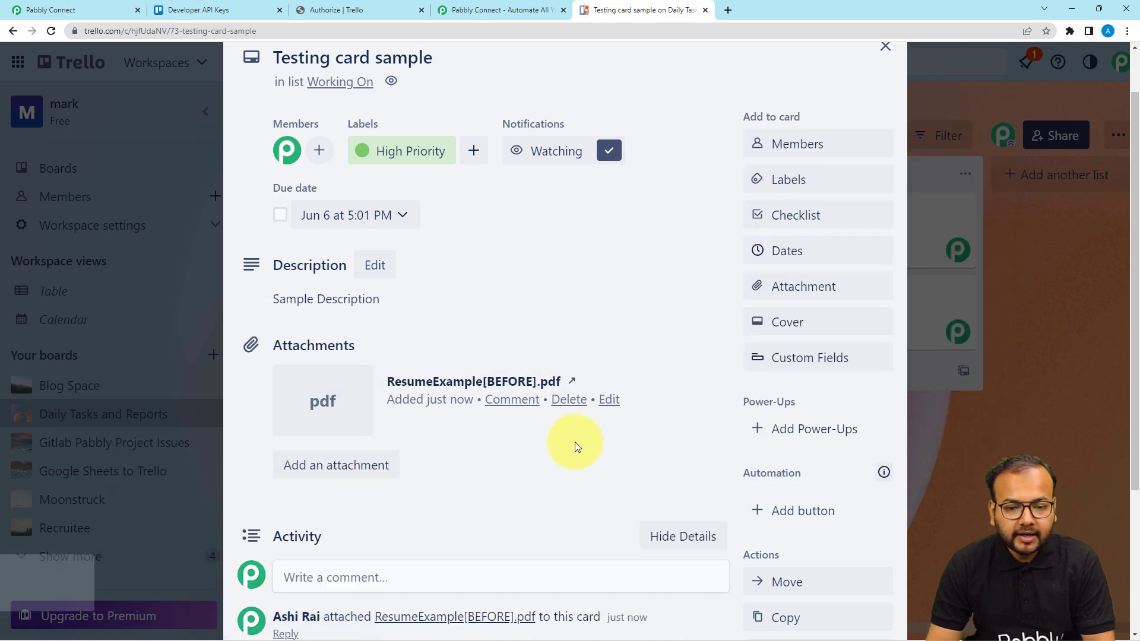
scroll(582, 454, down, 3)
scroll(585, 461, up, 4)
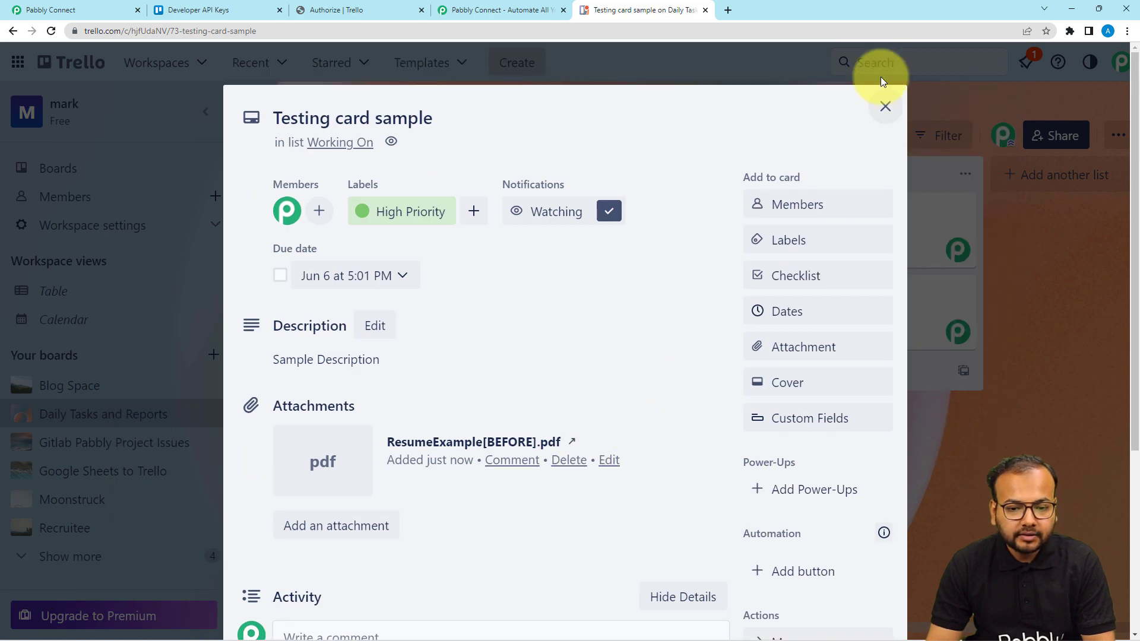
click(891, 113)
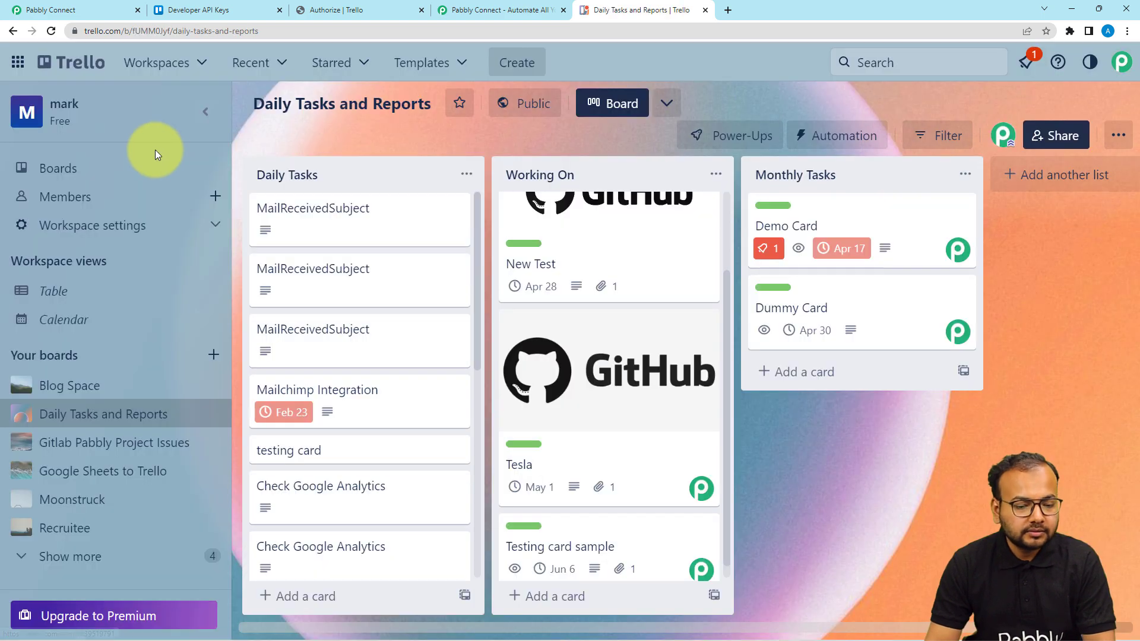
Step: Switch back to Pabbly Connect and connect the Get a Card step through the existing connection Trello #8
click(48, 10)
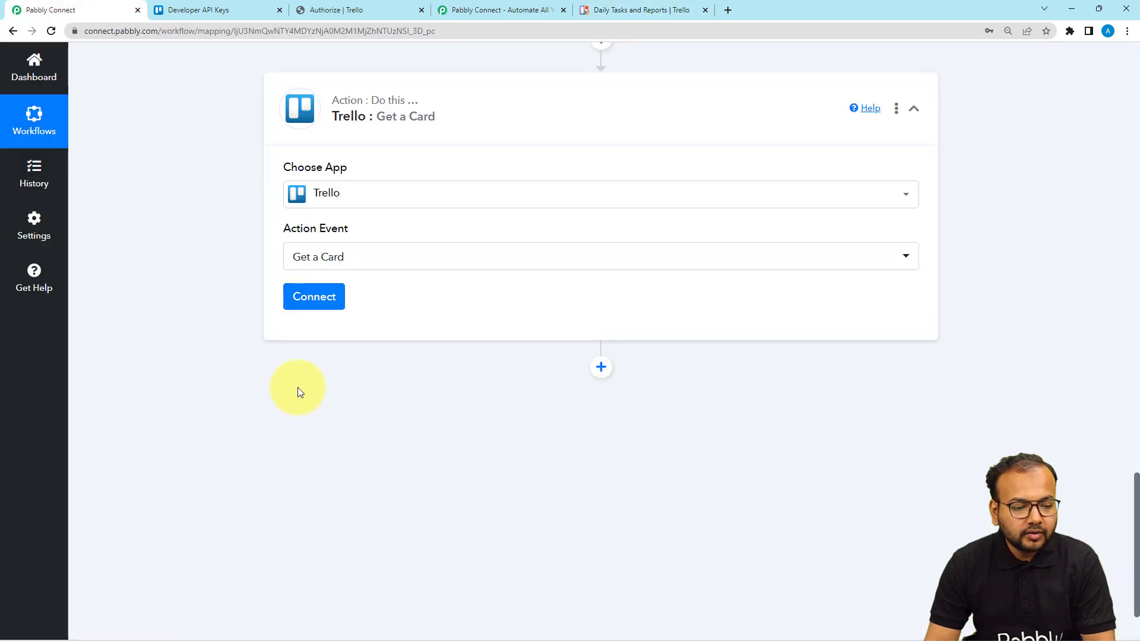
click(314, 297)
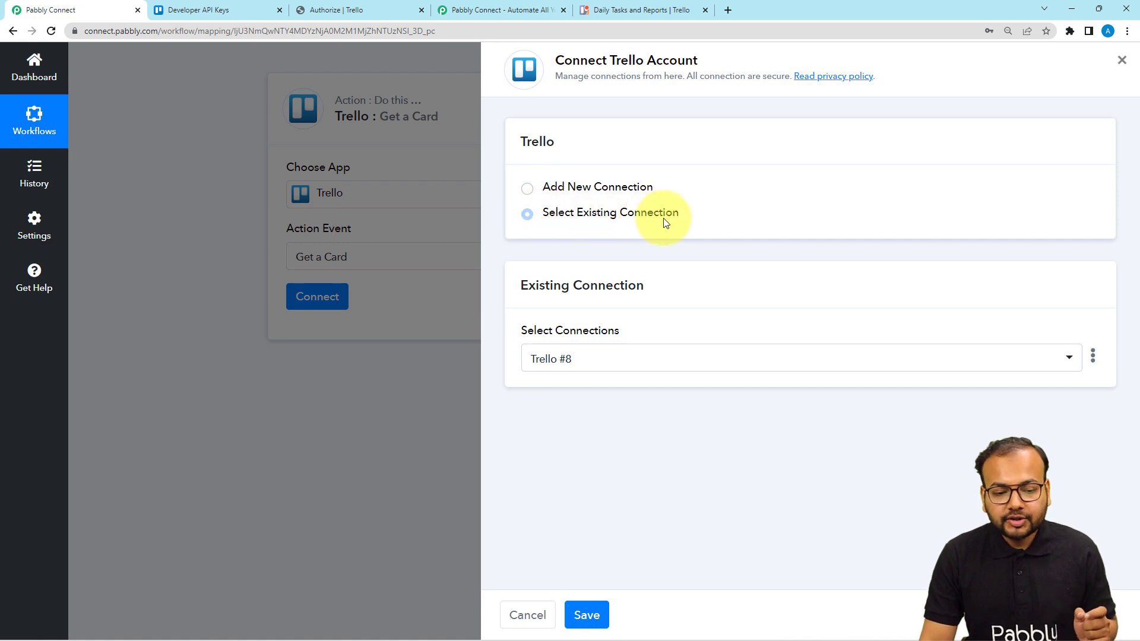
click(580, 359)
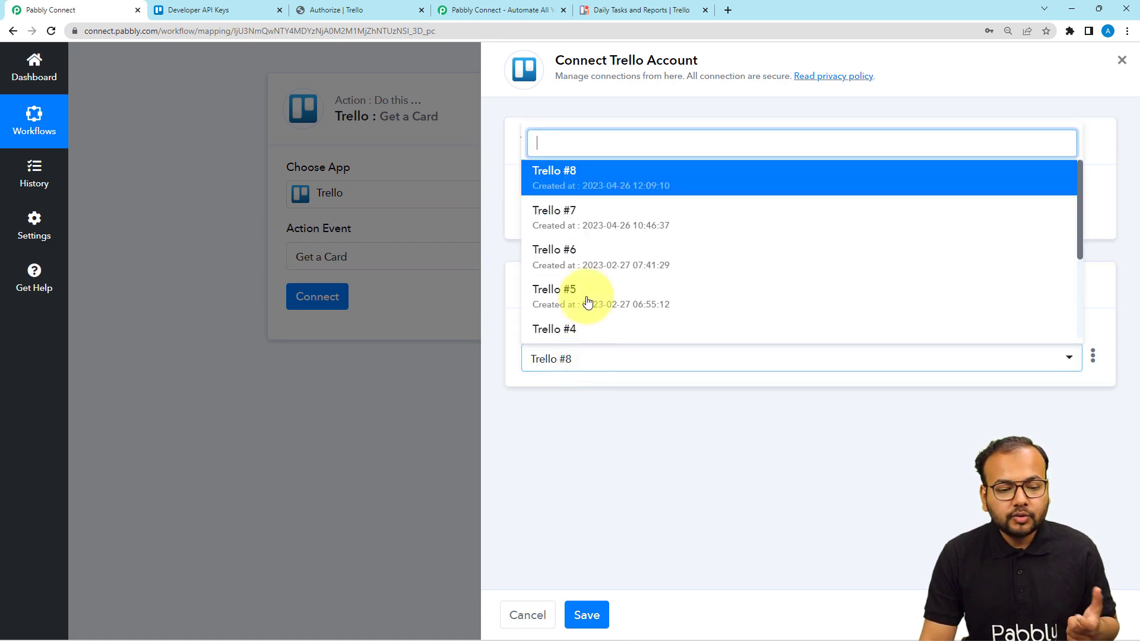
click(572, 174)
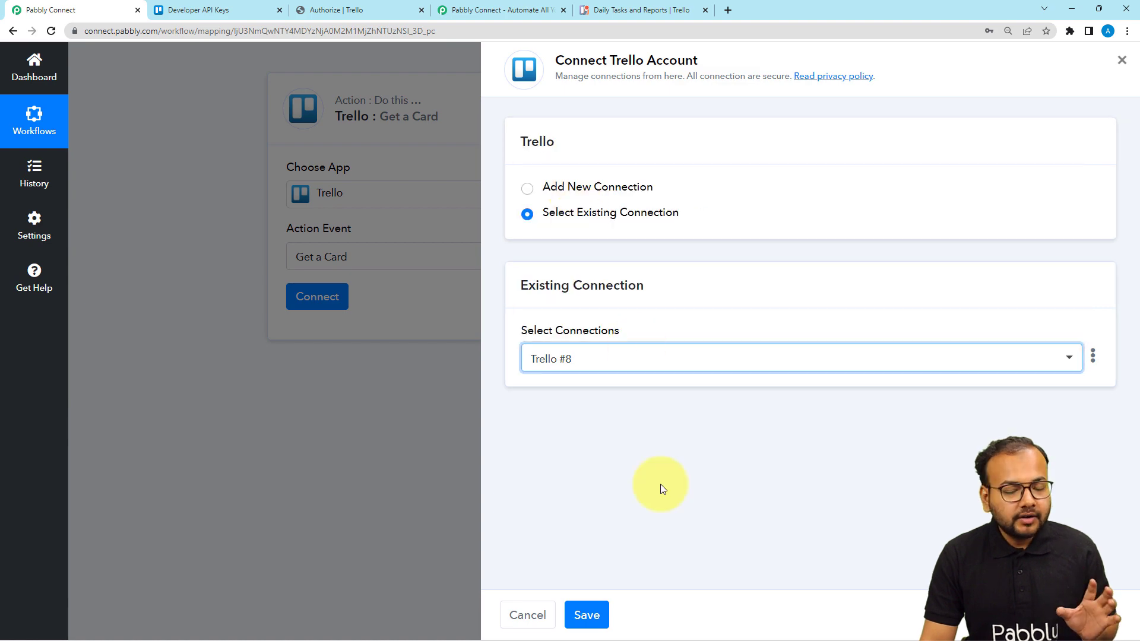
click(665, 501)
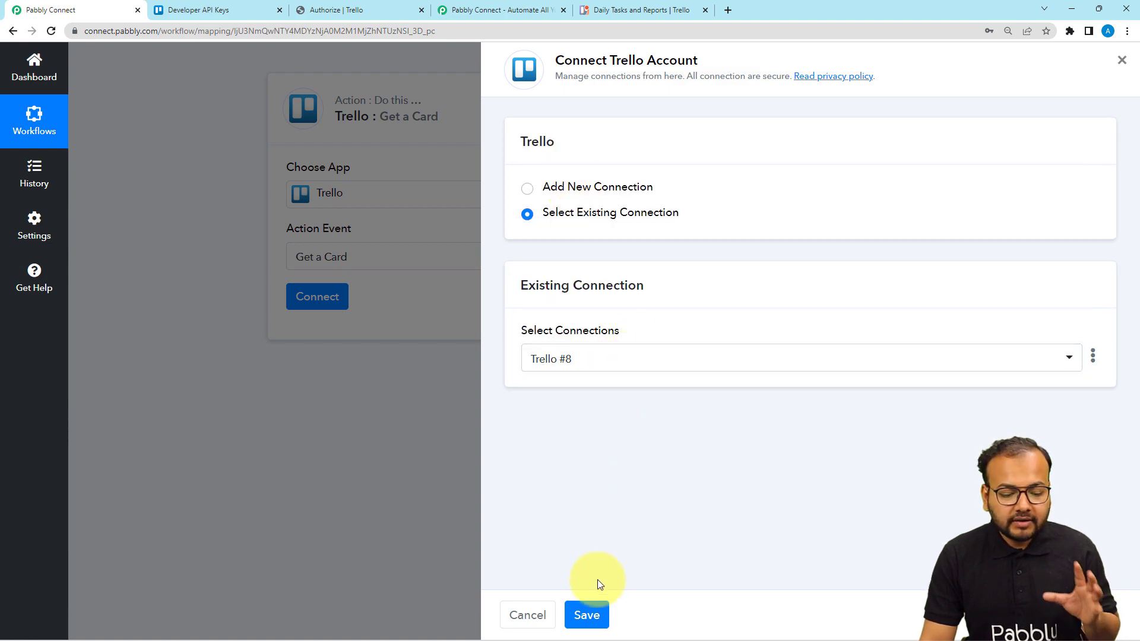
click(586, 614)
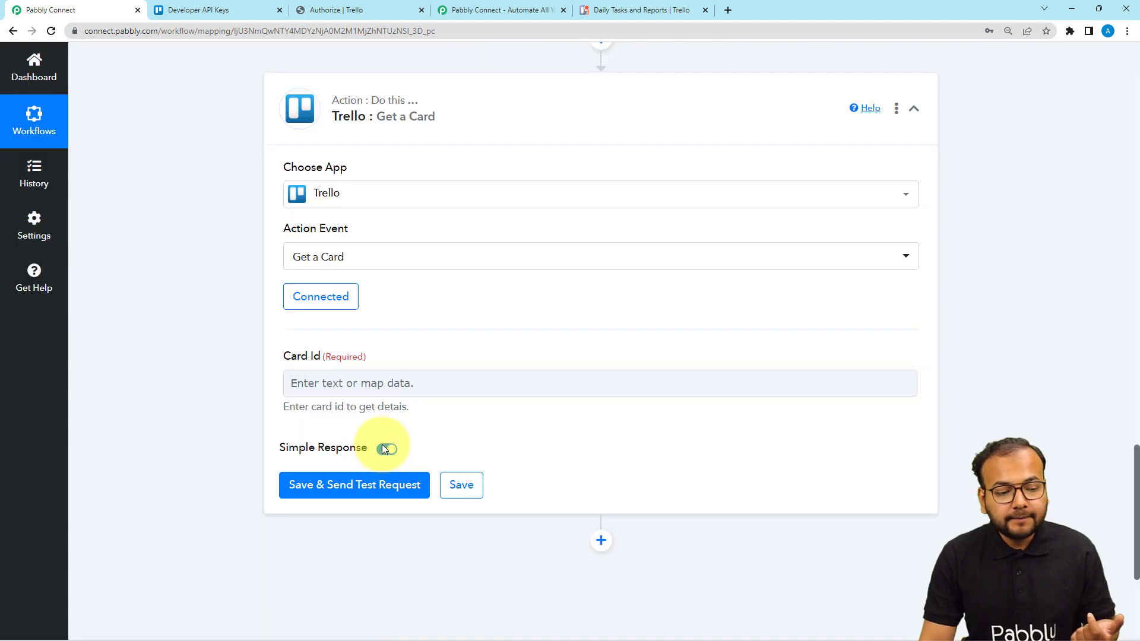
Step: Examine the New Card trigger's received response for the field that holds the card ID
click(386, 449)
click(362, 394)
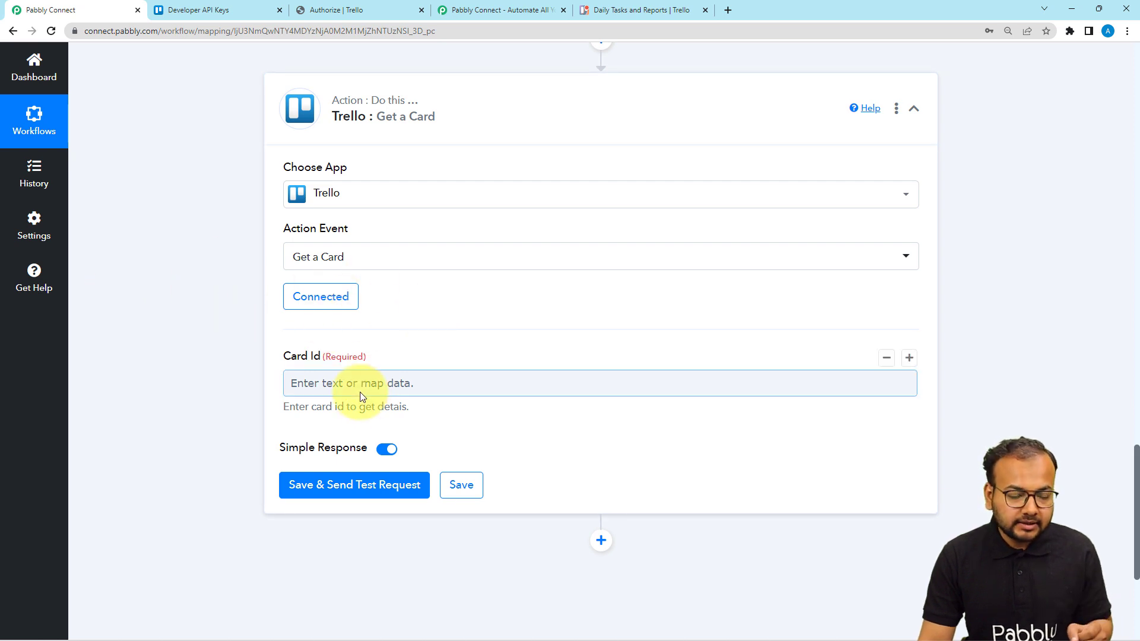
scroll(361, 397, down, 1)
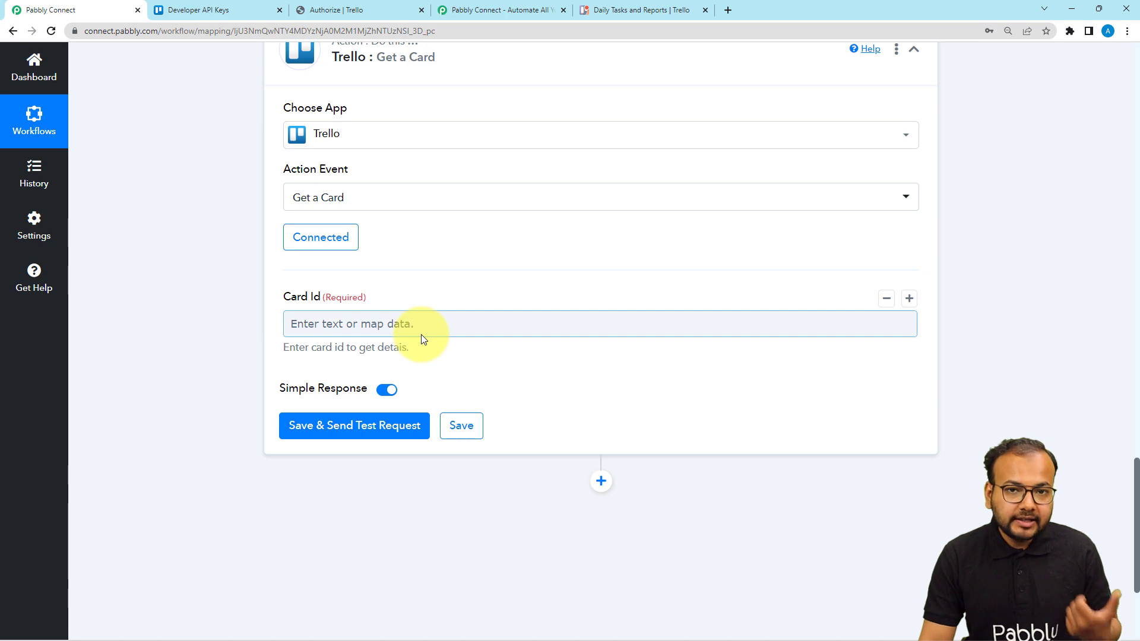
scroll(356, 333, up, 10)
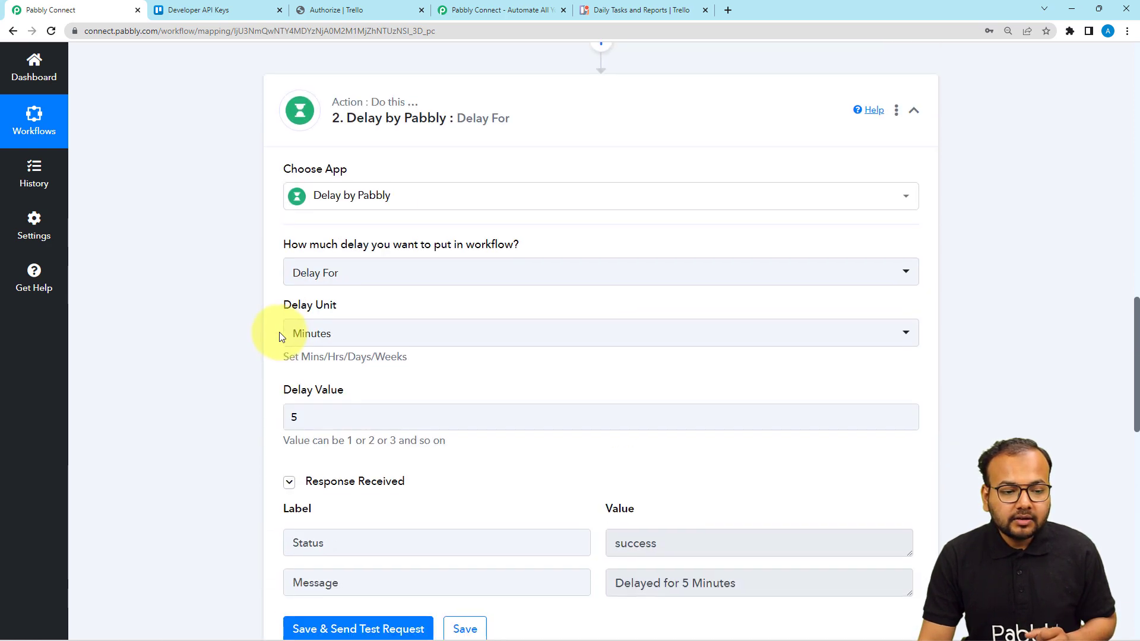
scroll(279, 332, up, 10)
scroll(529, 329, up, 5)
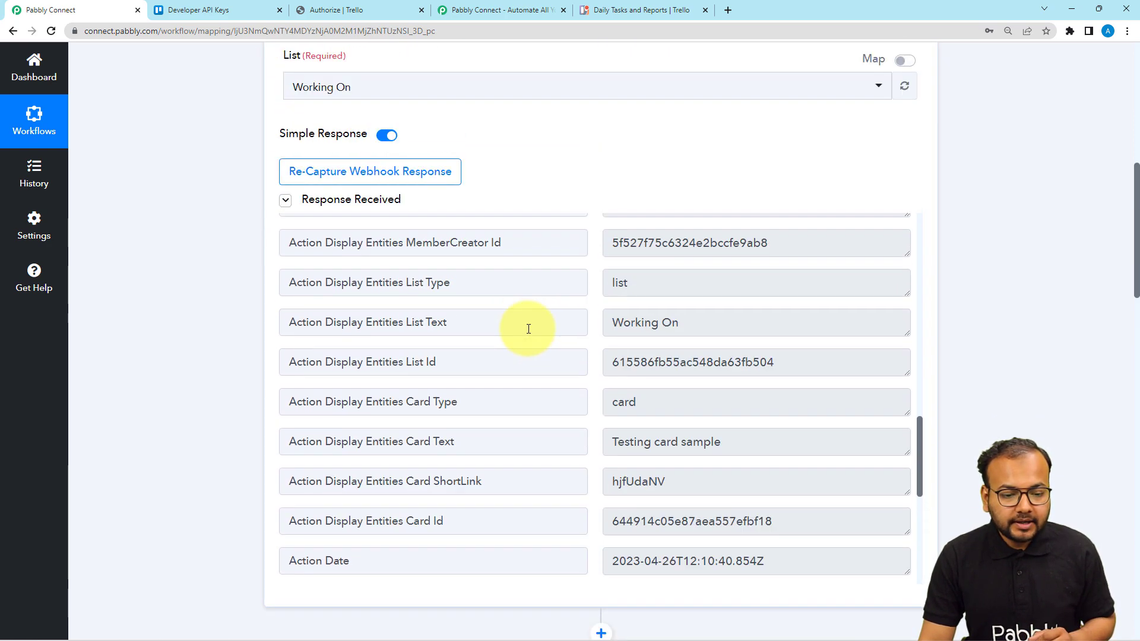
scroll(529, 328, up, 6)
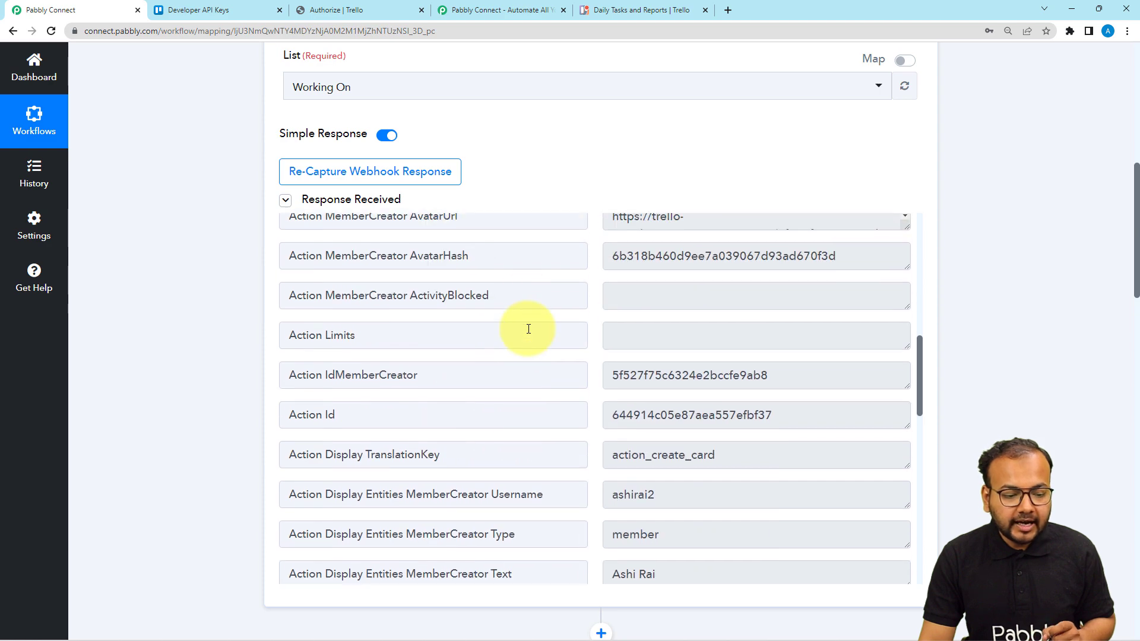
scroll(529, 329, up, 8)
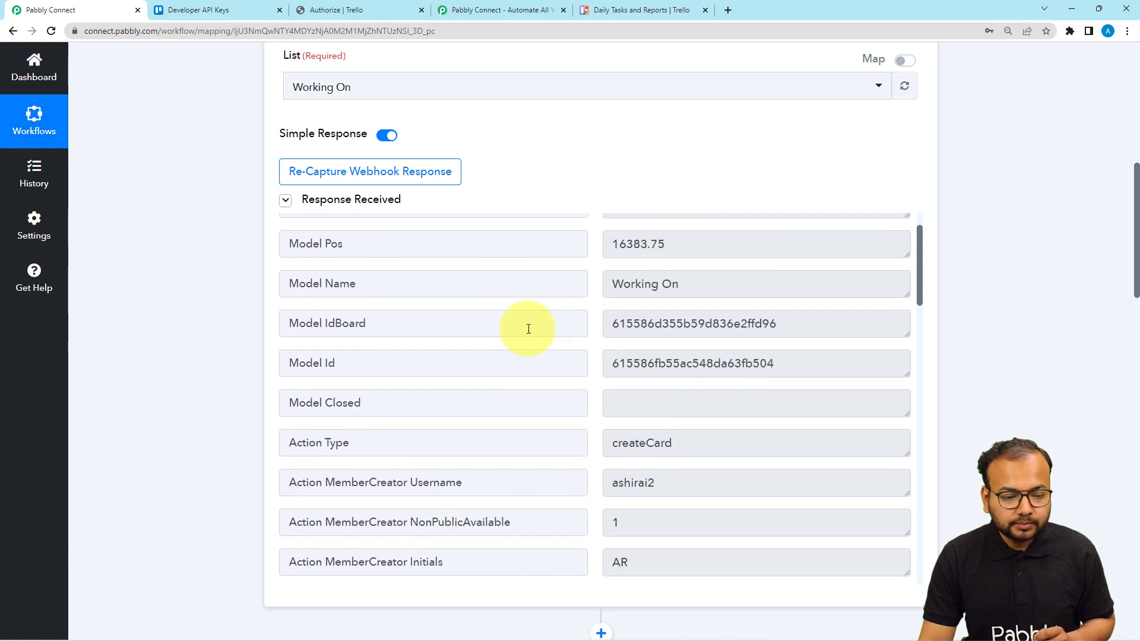
scroll(529, 329, down, 15)
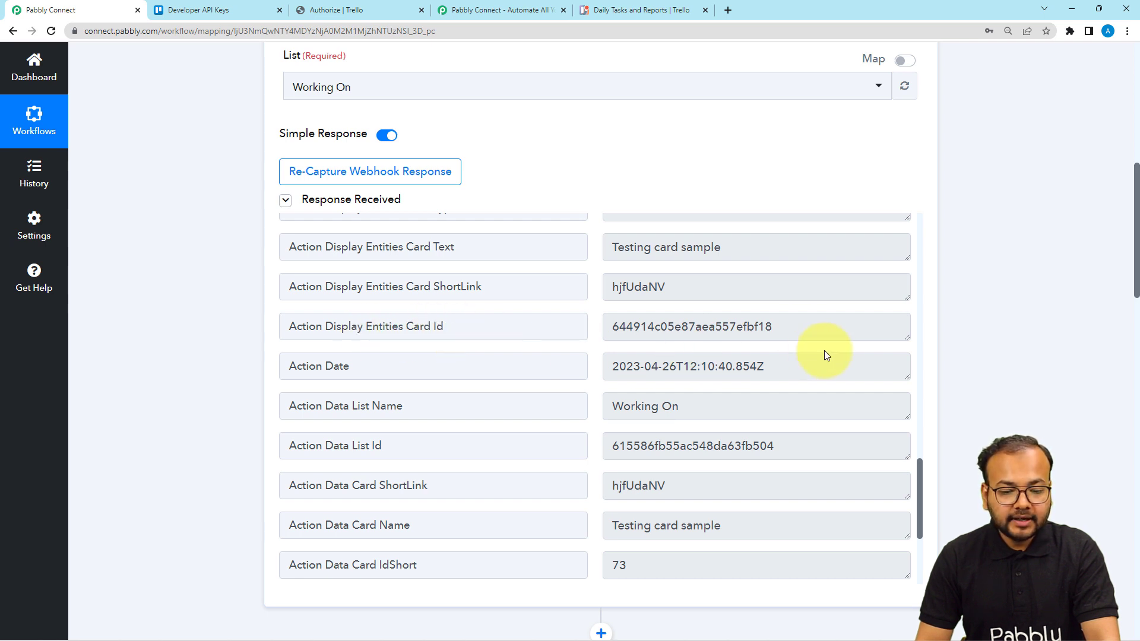
drag(774, 327, 610, 326)
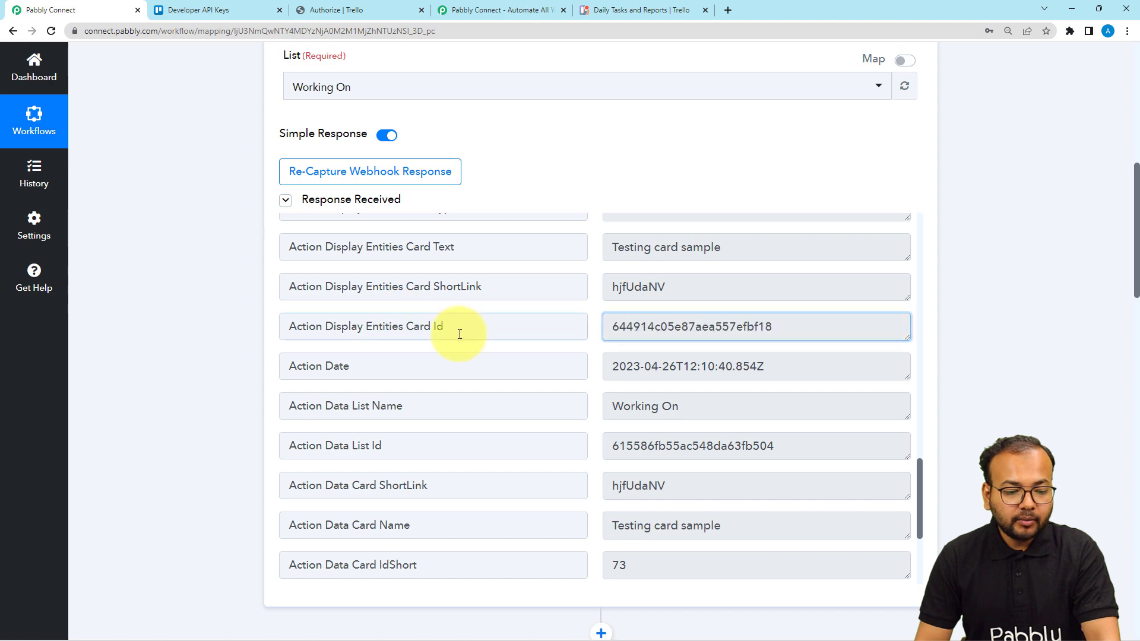
drag(453, 326, 293, 327)
Step: Map the Get a Card step's Card Id to the trigger's Action Display Entities Card Id, then save and send a test request
scroll(220, 312, down, 18)
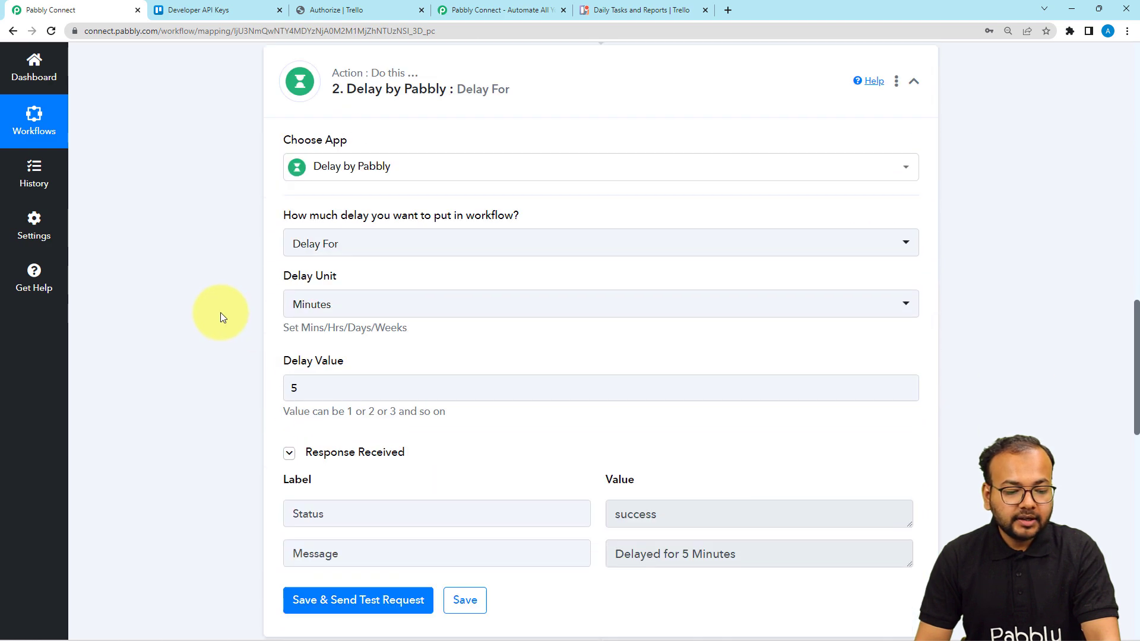
scroll(220, 313, down, 6)
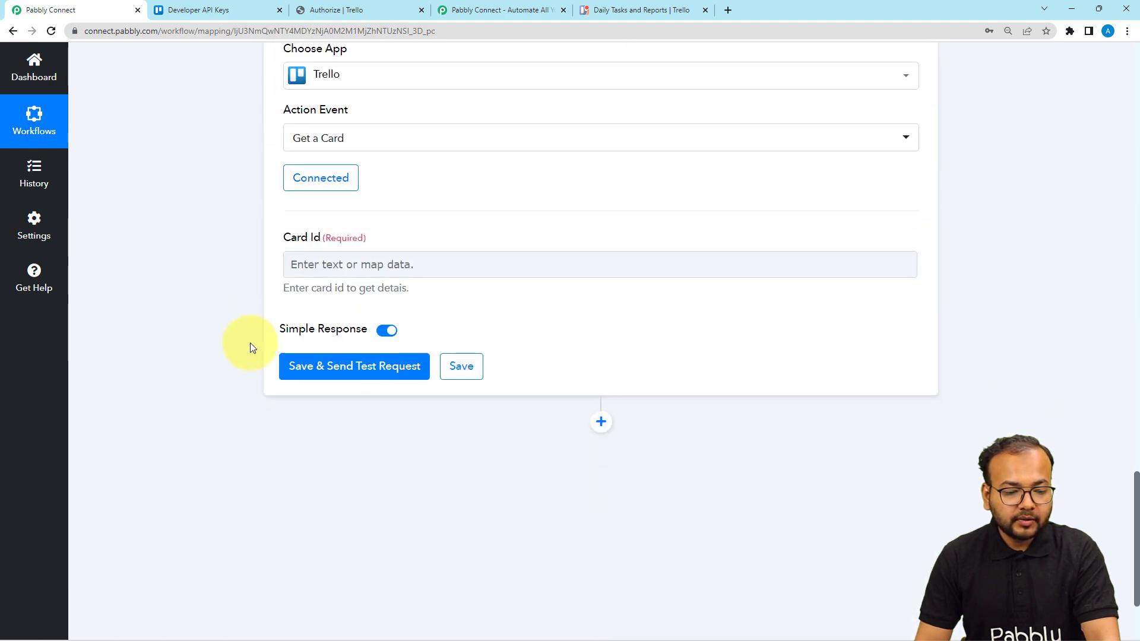
click(309, 271)
click(330, 369)
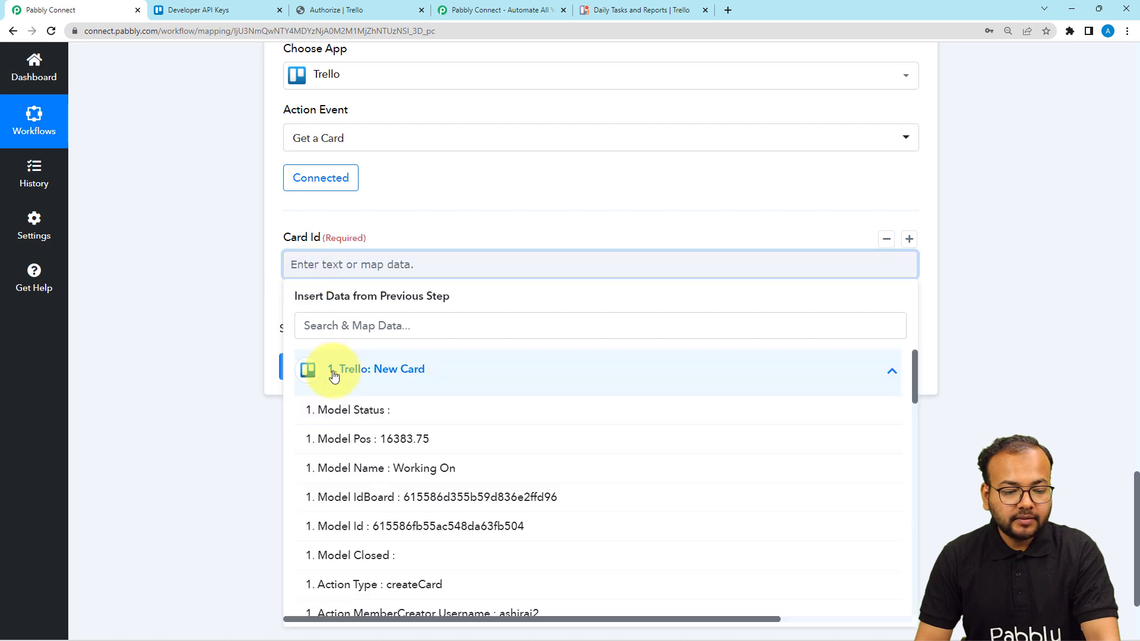
scroll(402, 402, down, 4)
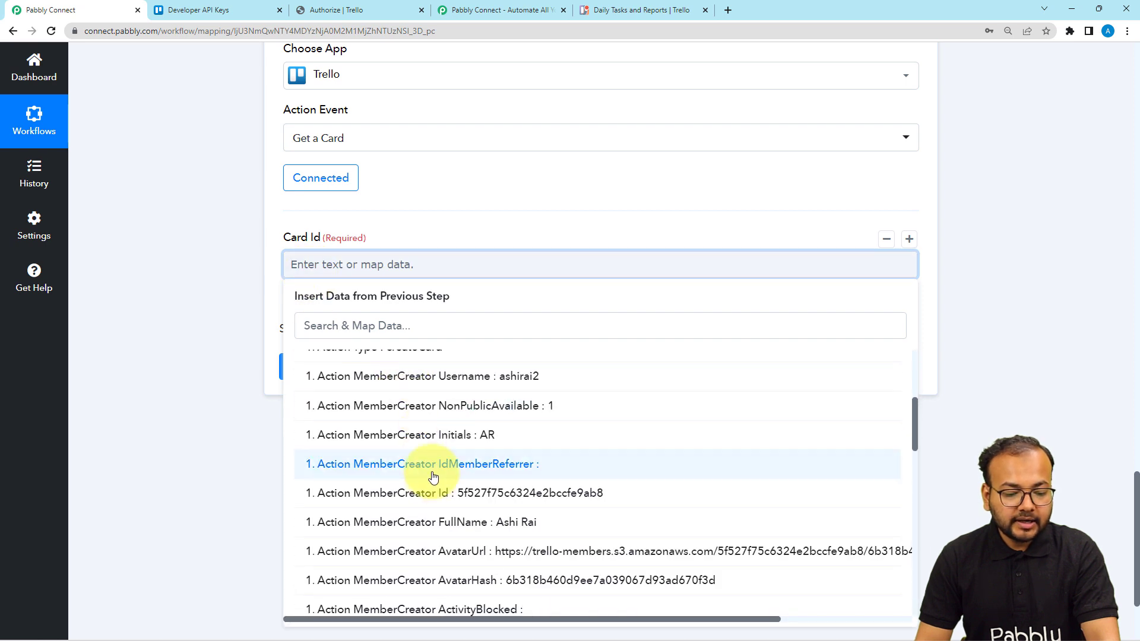
scroll(432, 473, down, 3)
scroll(433, 482, down, 1)
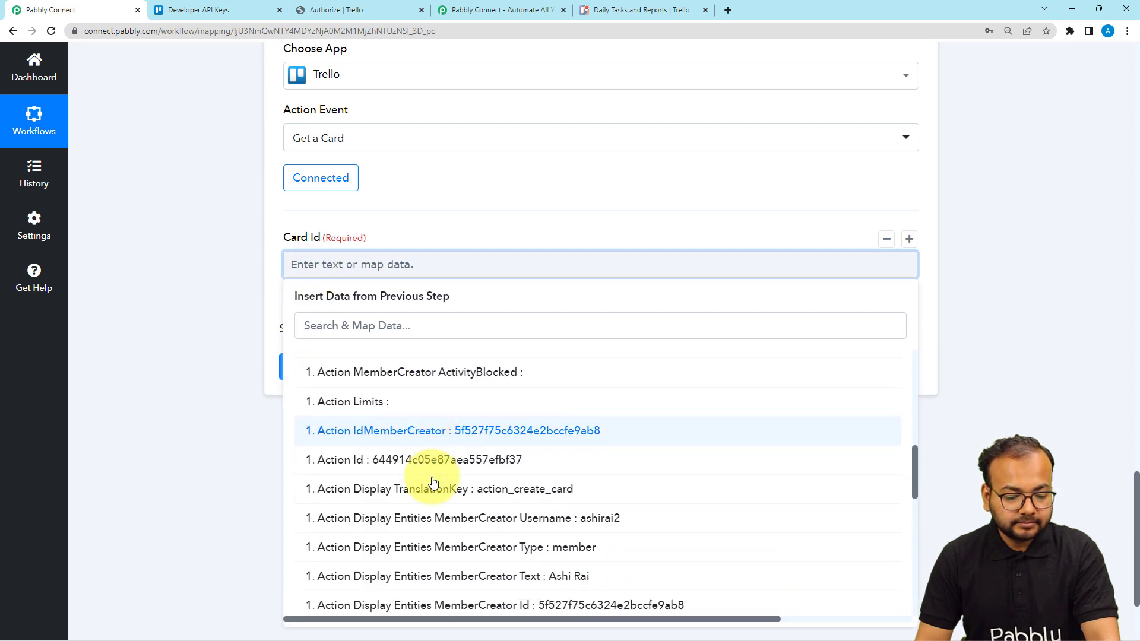
scroll(432, 482, down, 1)
scroll(433, 482, down, 1)
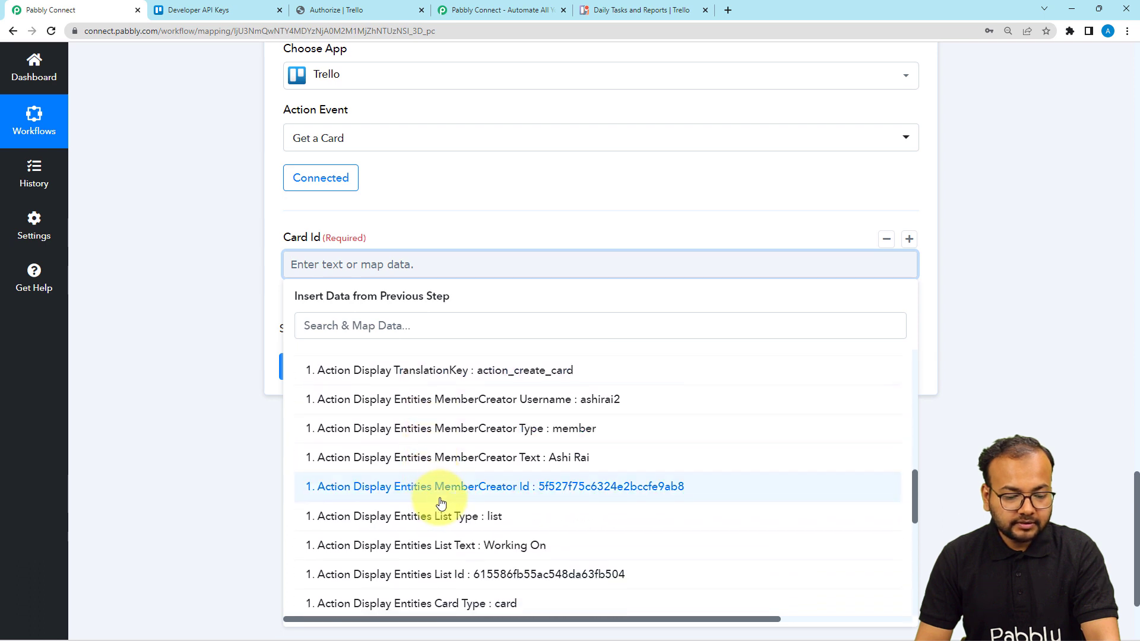
scroll(438, 489, down, 3)
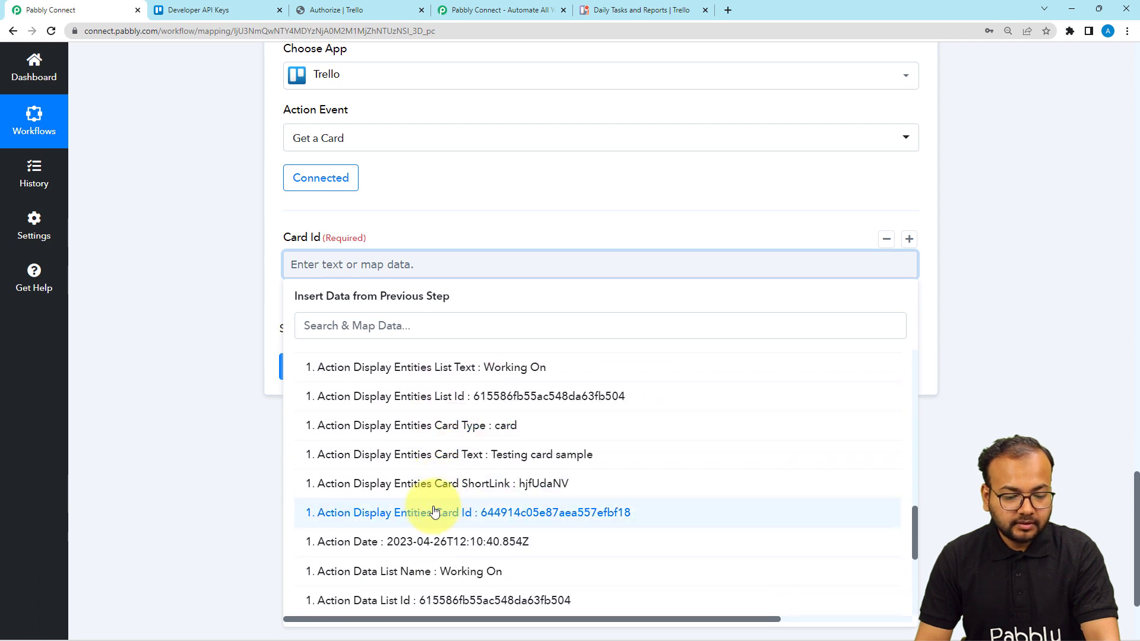
click(482, 519)
click(203, 290)
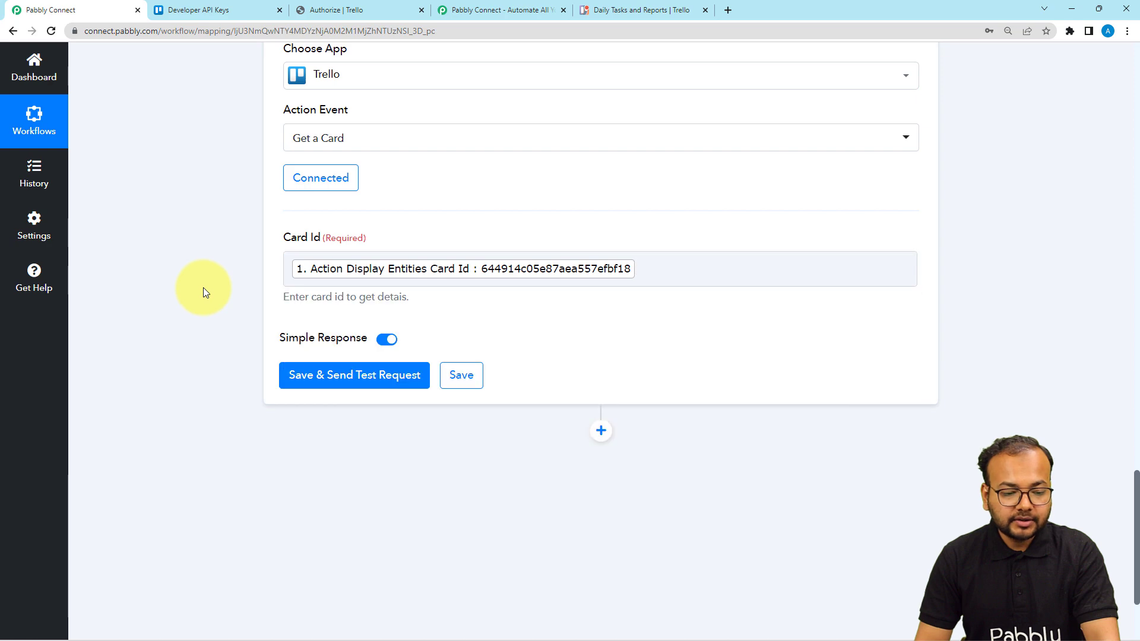
click(302, 375)
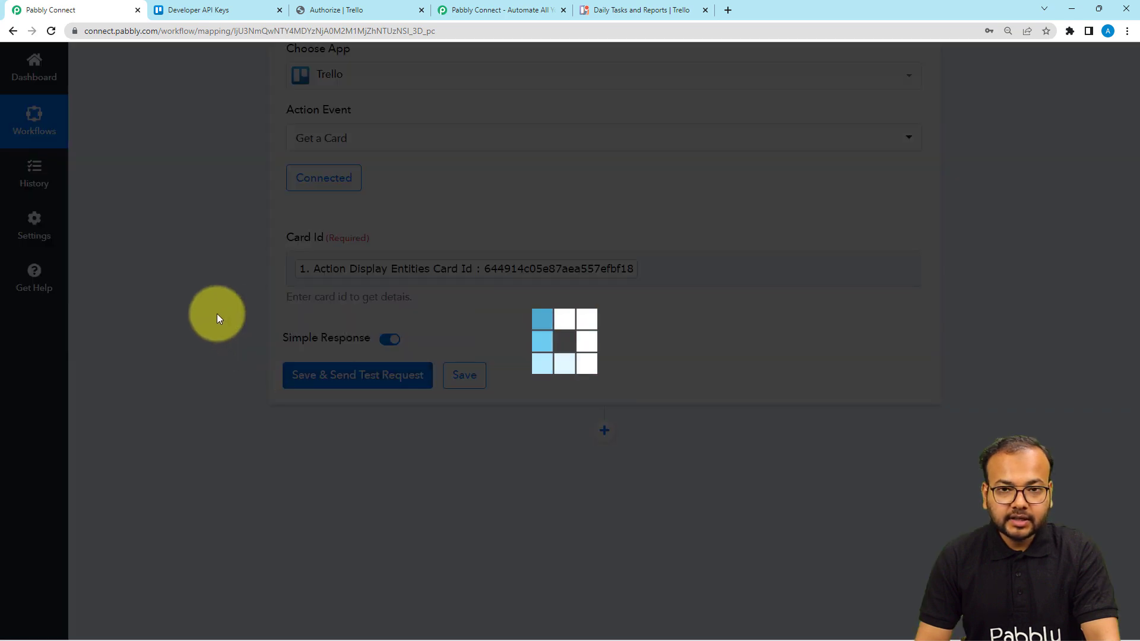
Step: Examine the Get a Card response for the card's attachments, description, due date, label and name
scroll(240, 316, down, 4)
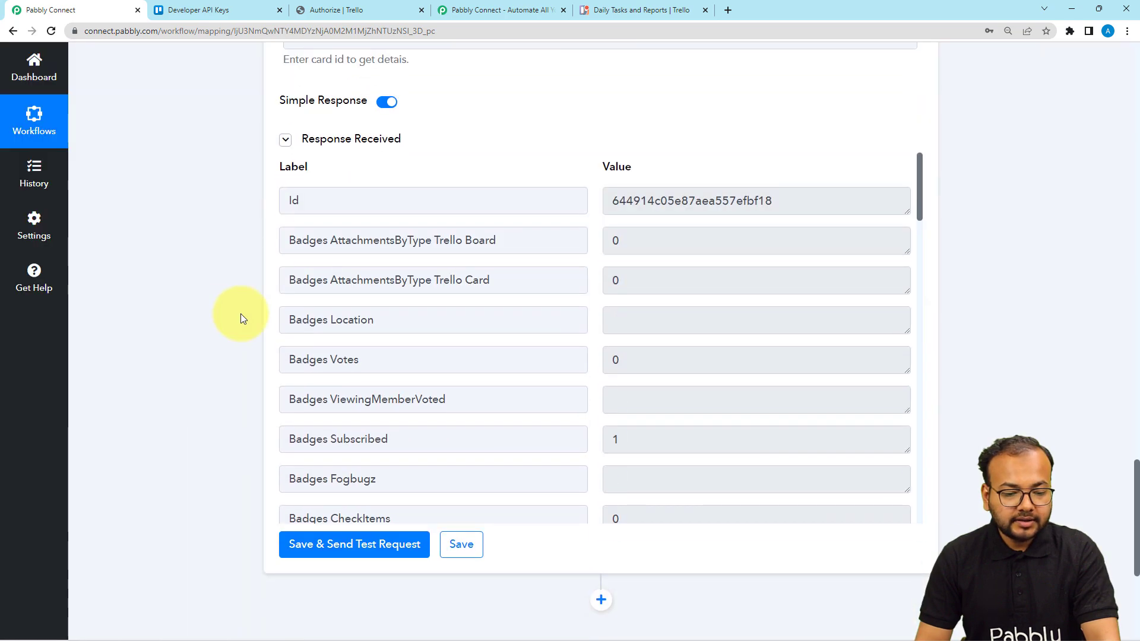
scroll(392, 314, down, 1)
scroll(392, 314, down, 8)
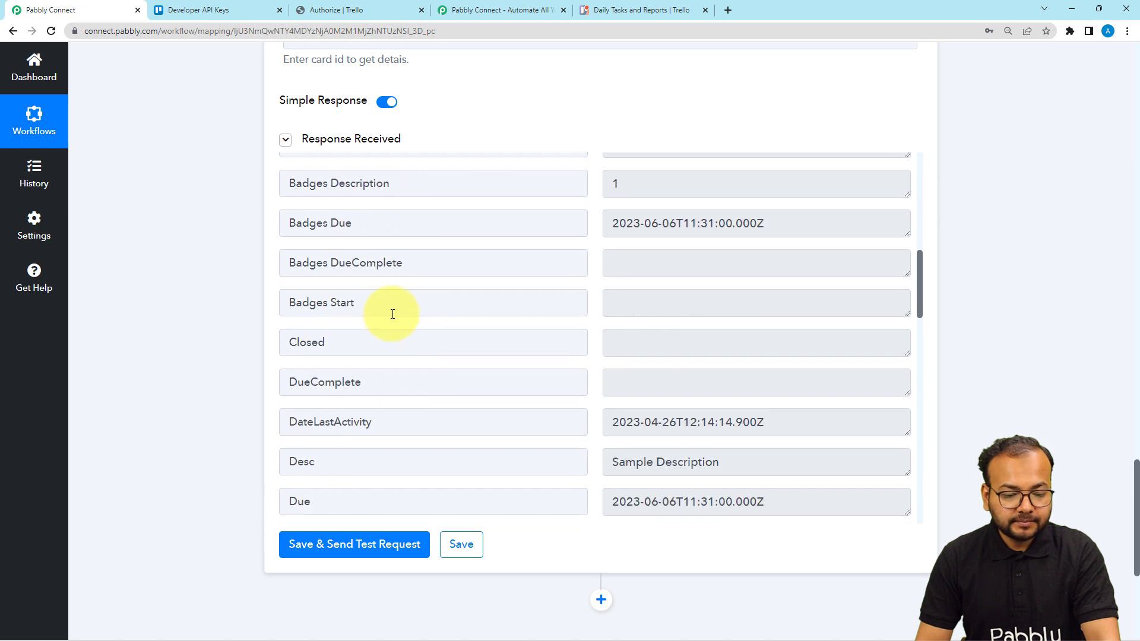
scroll(392, 314, up, 10)
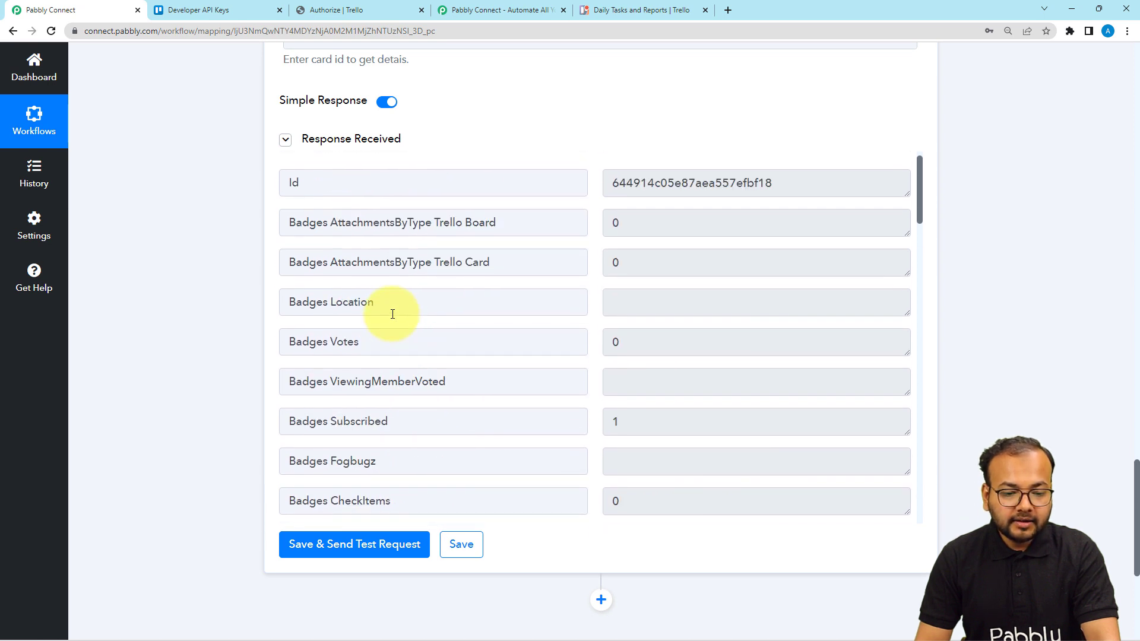
scroll(392, 314, down, 8)
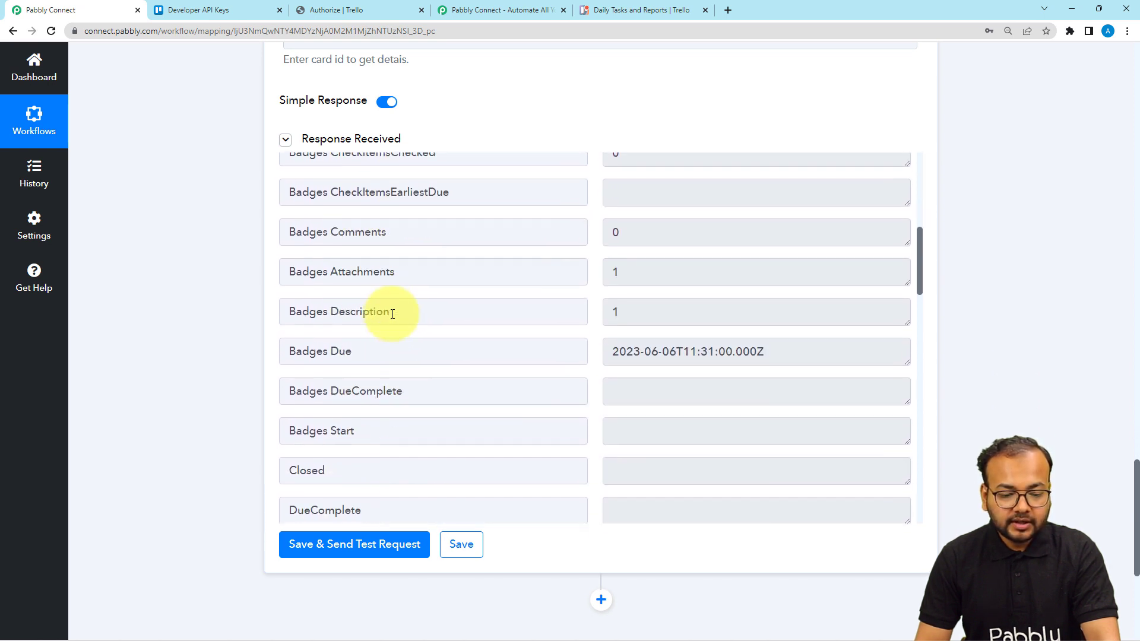
scroll(393, 314, down, 1)
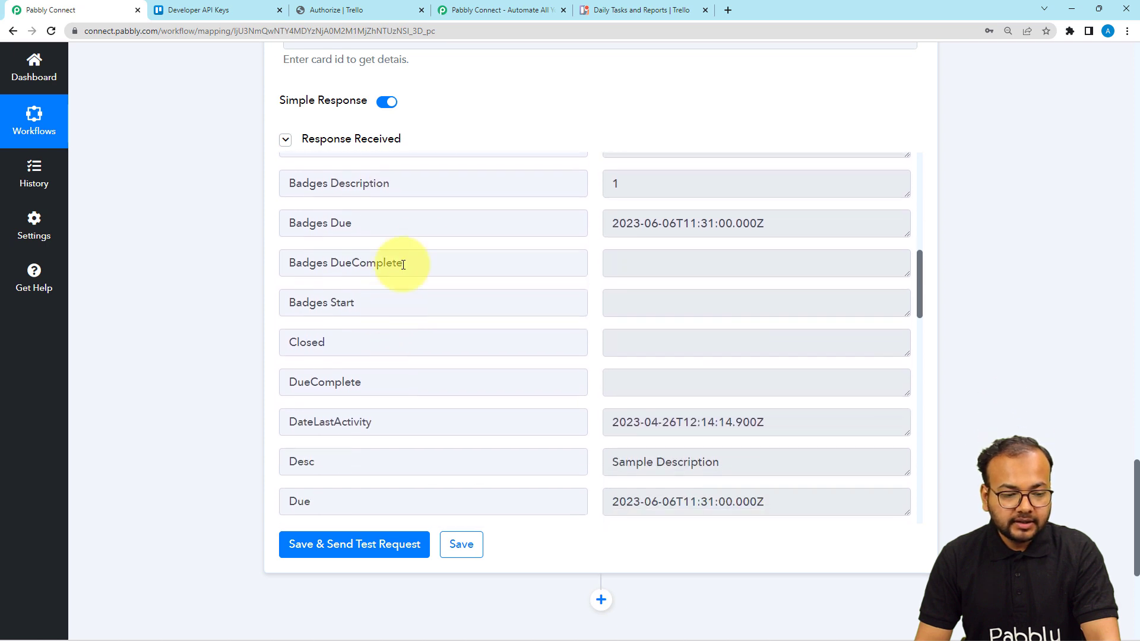
scroll(542, 302, down, 2)
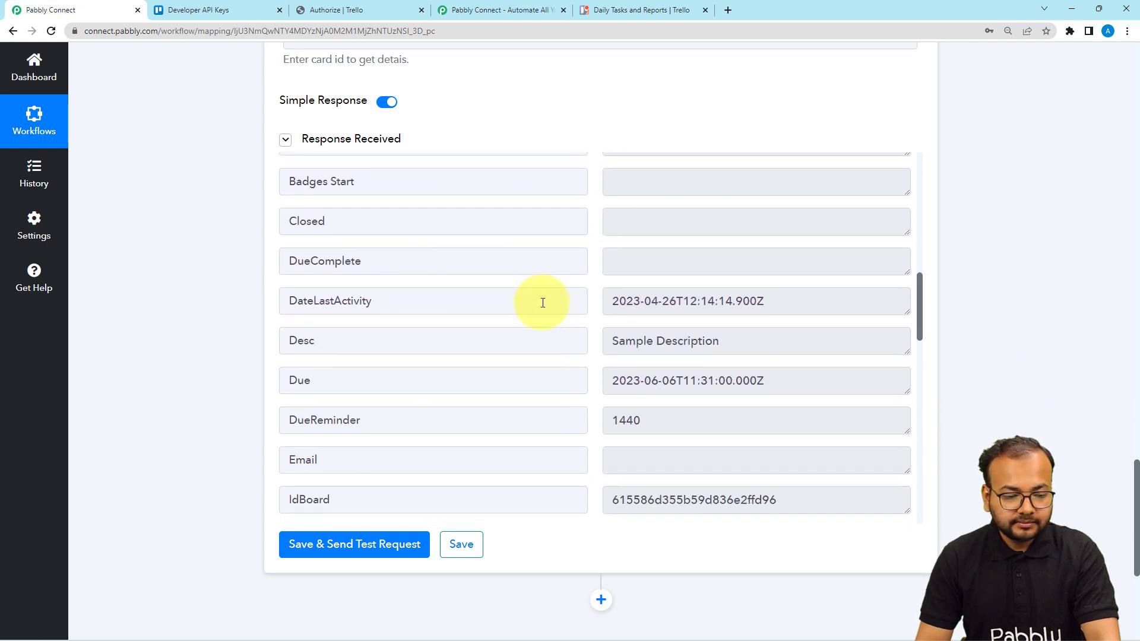
scroll(542, 303, down, 1)
drag(720, 285, 548, 326)
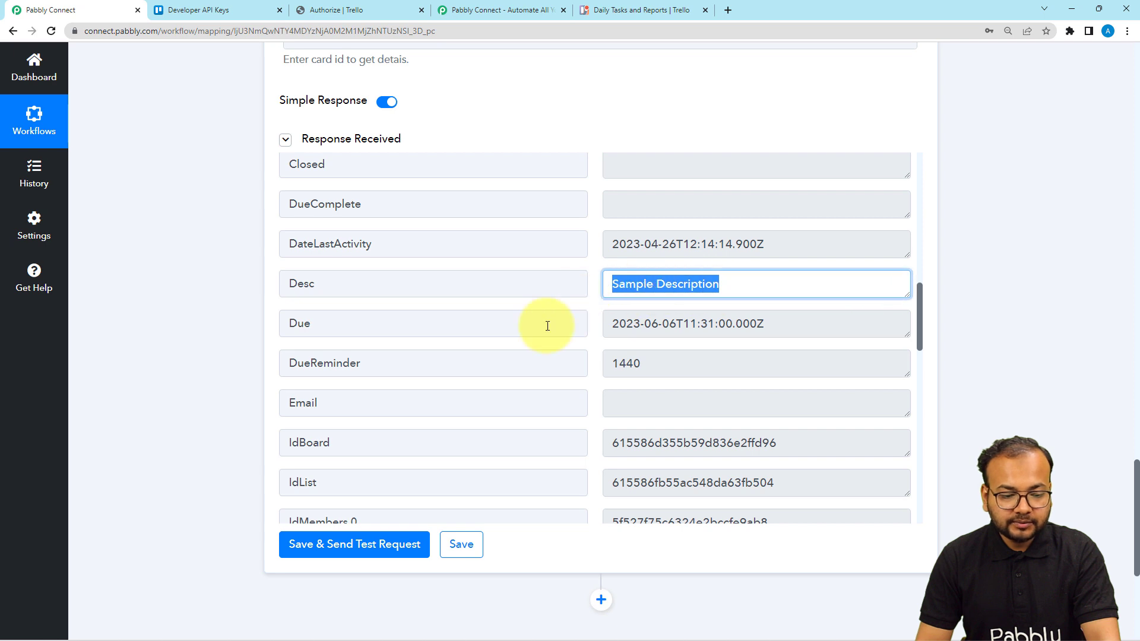
drag(772, 336, 609, 323)
drag(720, 285, 467, 335)
scroll(467, 335, down, 8)
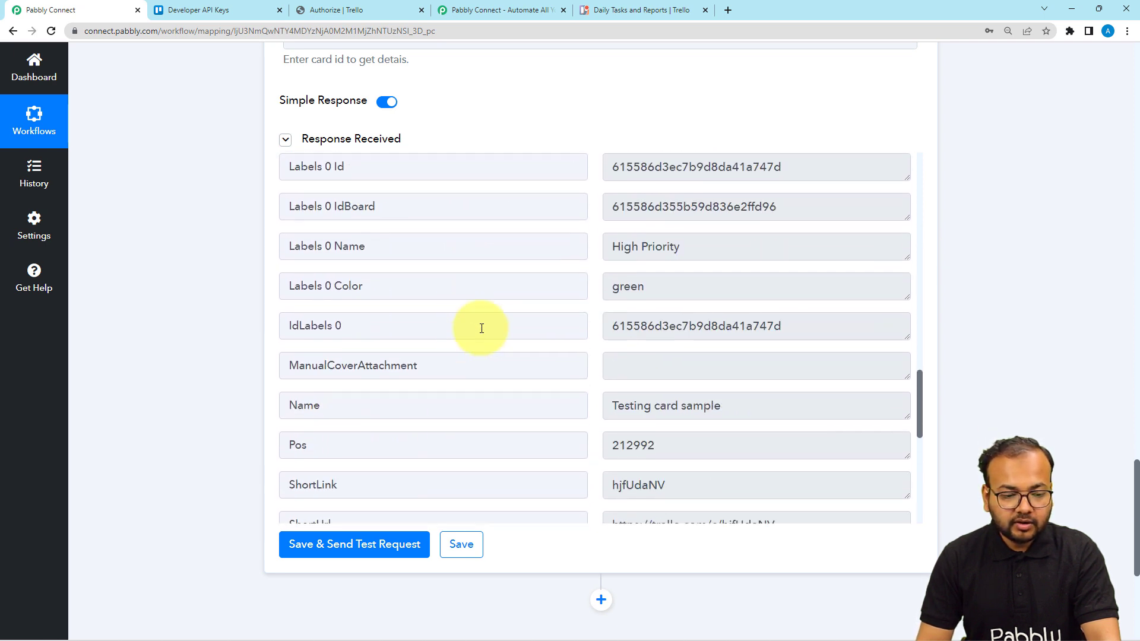
drag(695, 245, 462, 296)
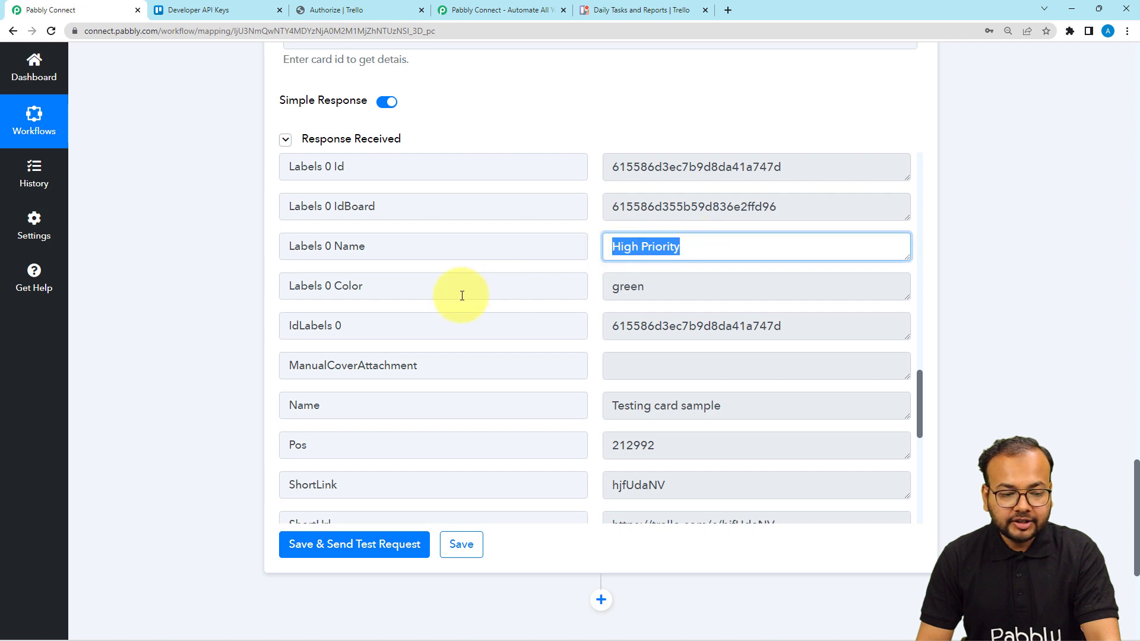
scroll(575, 300, down, 2)
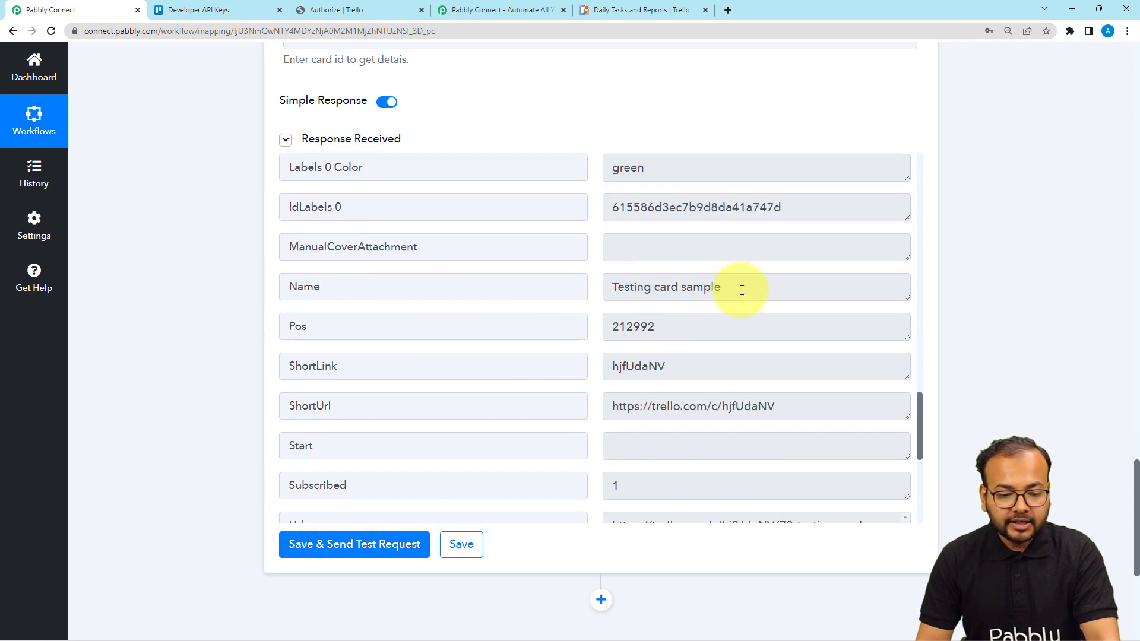
drag(740, 287, 573, 317)
scroll(509, 332, down, 6)
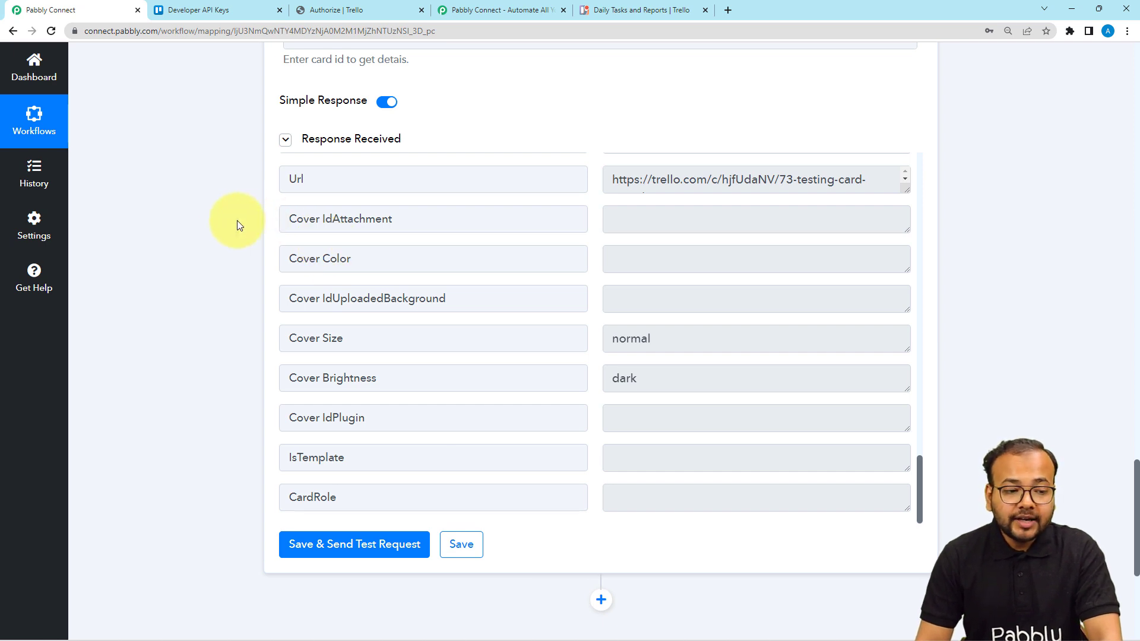
scroll(233, 219, down, 5)
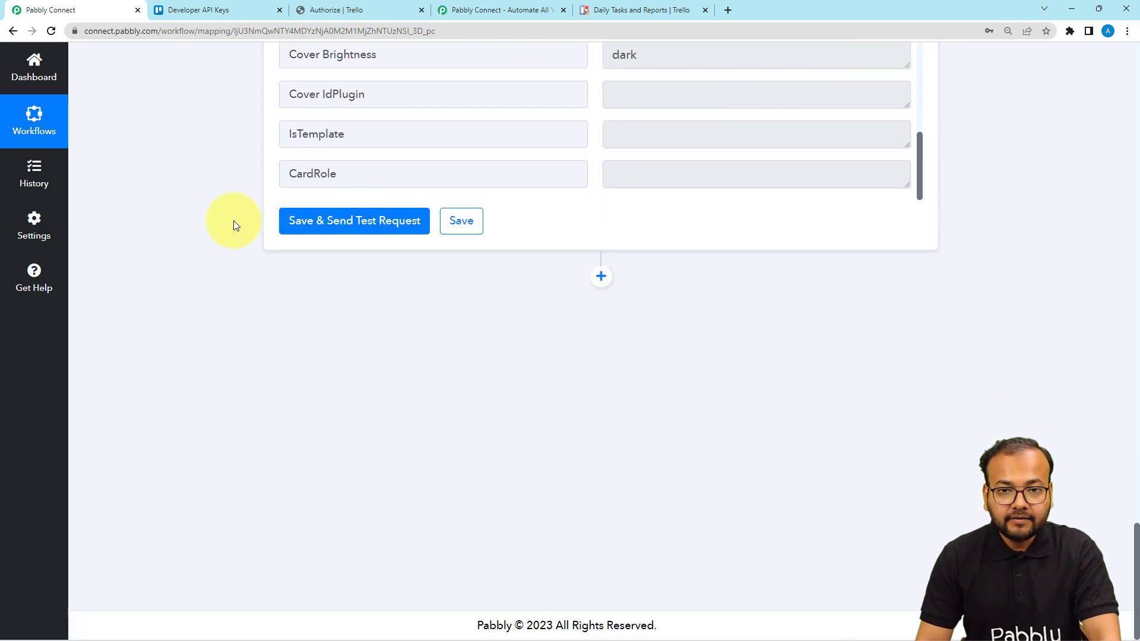
Step: Add another action step after Get a Card and choose Trello as its app
click(601, 277)
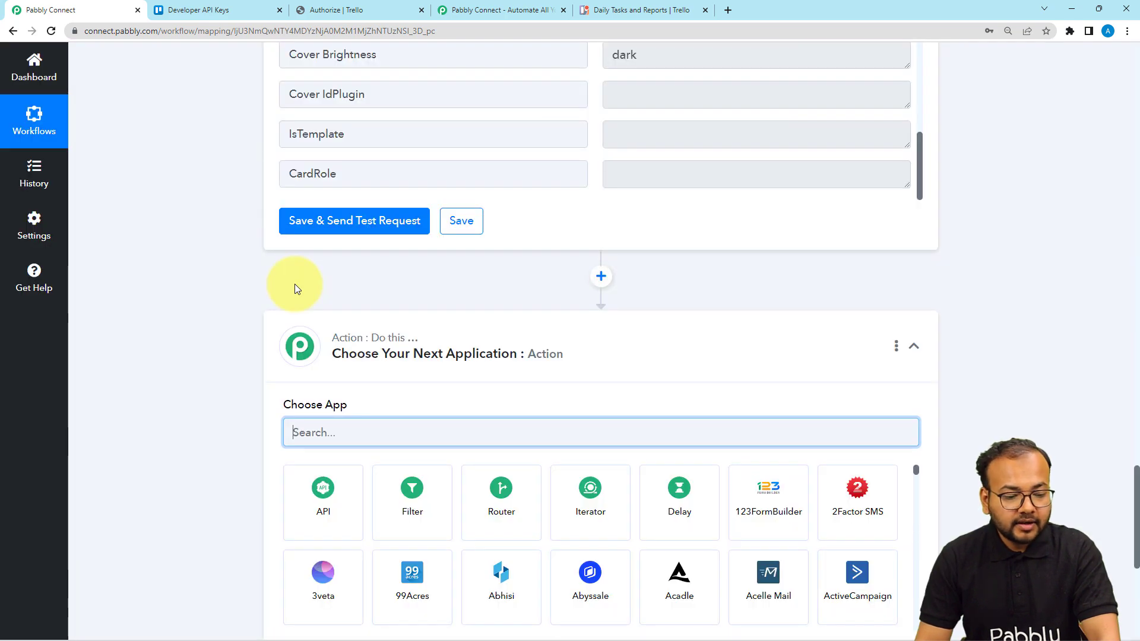
text(tre)
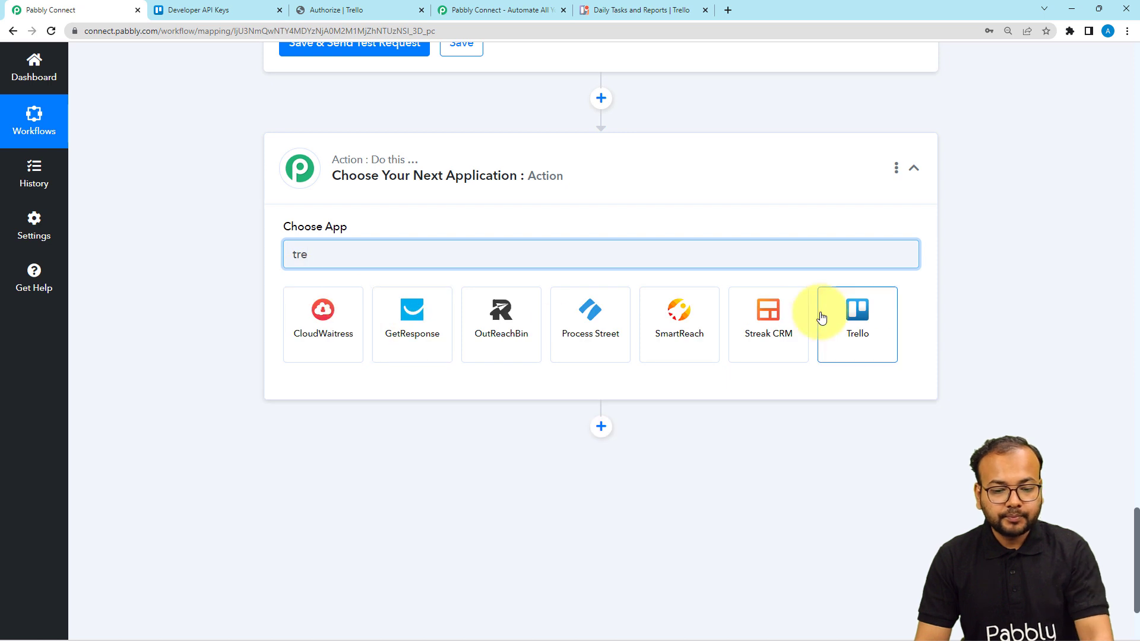
click(822, 314)
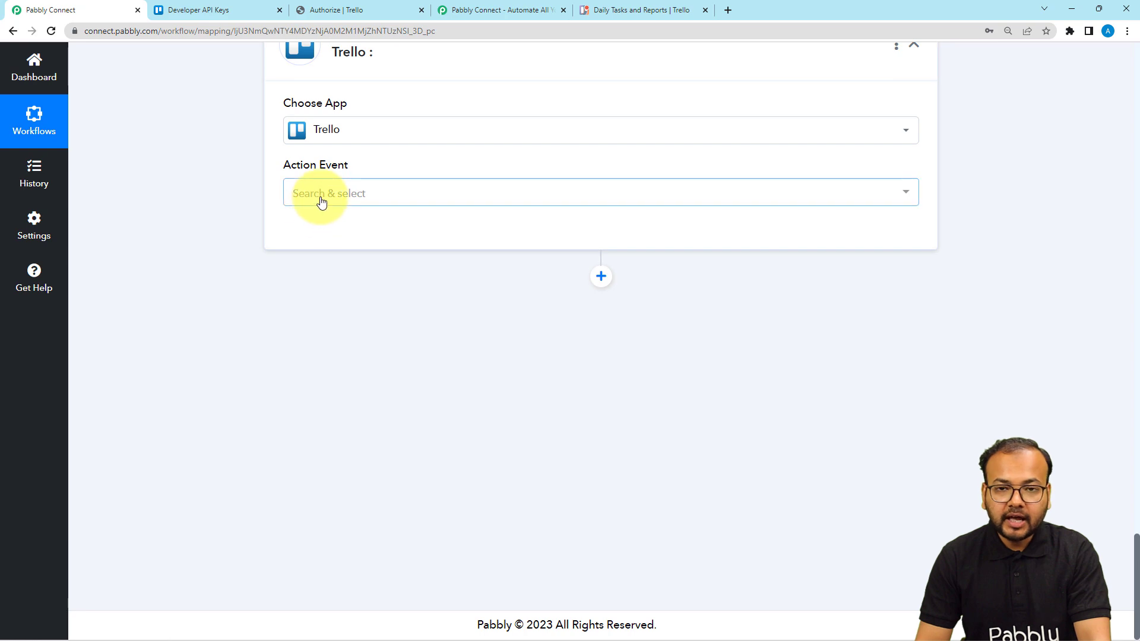
Step: Set the new Trello step's action event to Get an Attachment and connect it with the existing connection Trello #8
click(321, 201)
scroll(388, 364, down, 7)
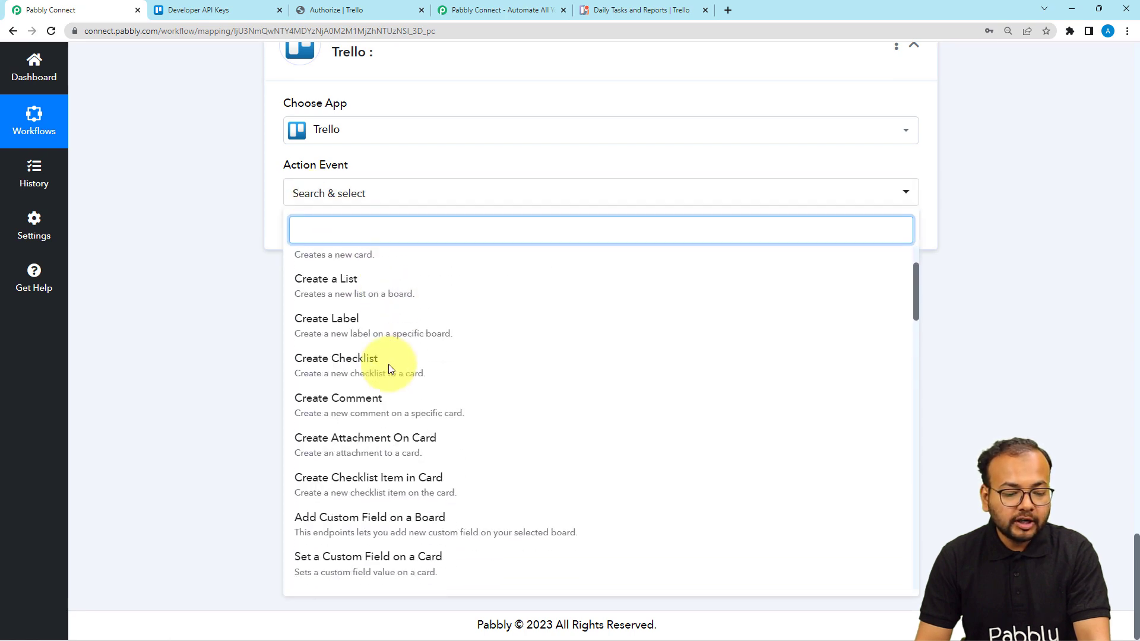
scroll(389, 364, down, 12)
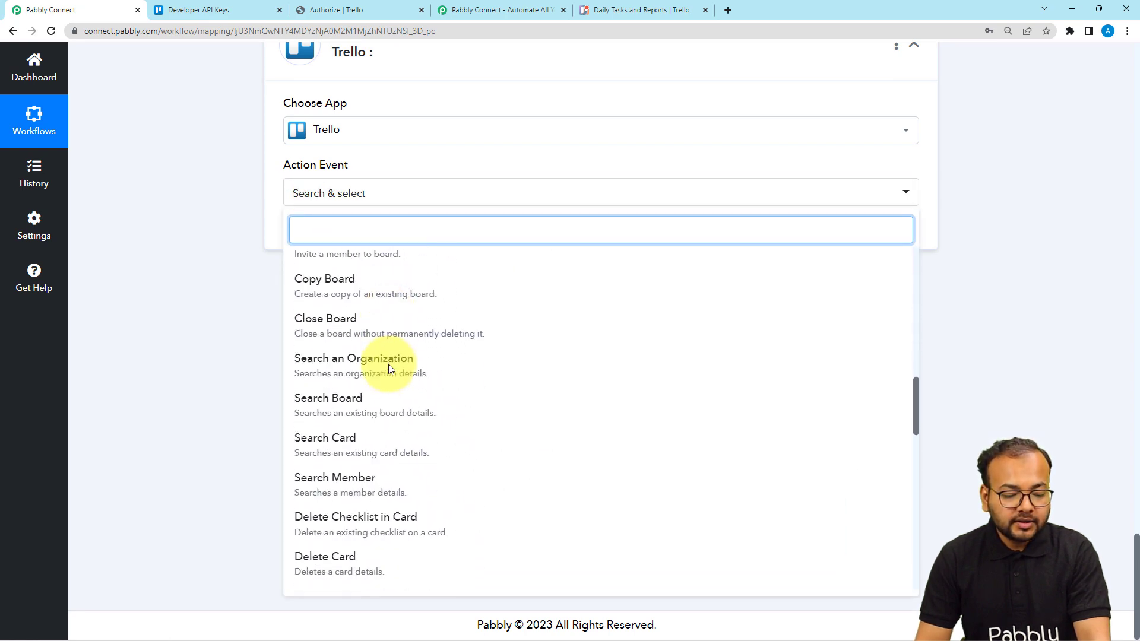
scroll(388, 365, down, 5)
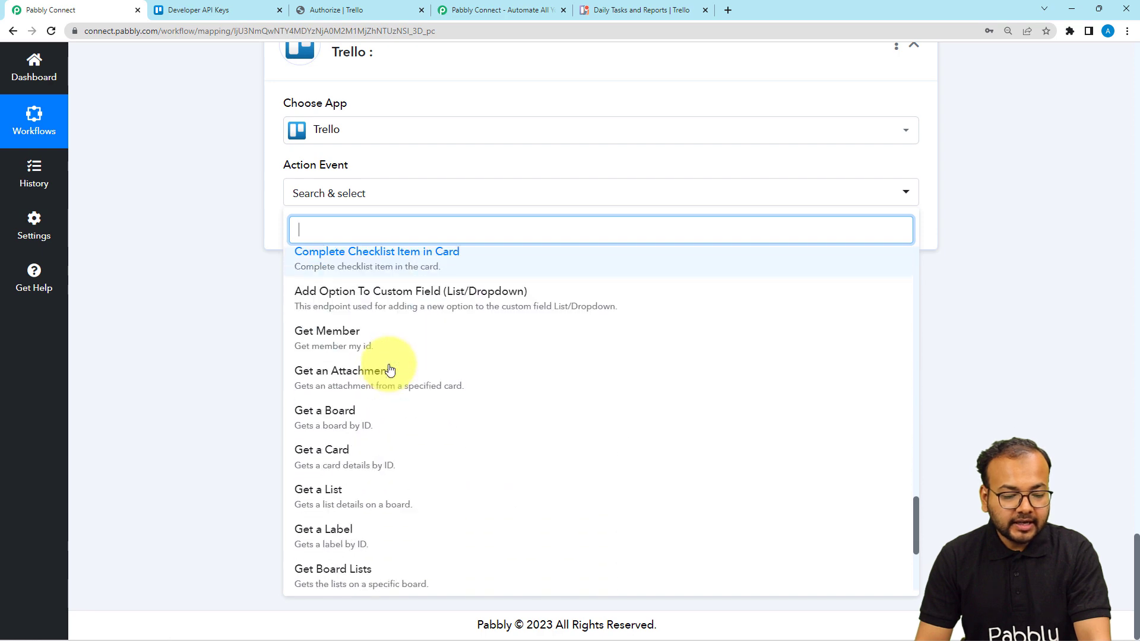
click(313, 371)
click(317, 238)
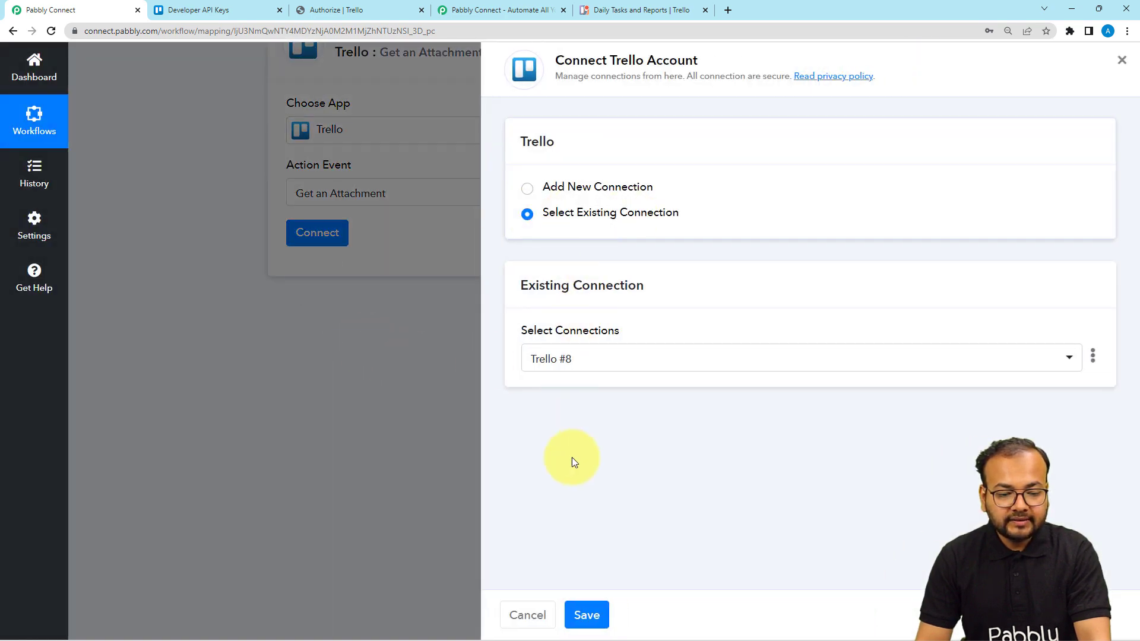
click(587, 615)
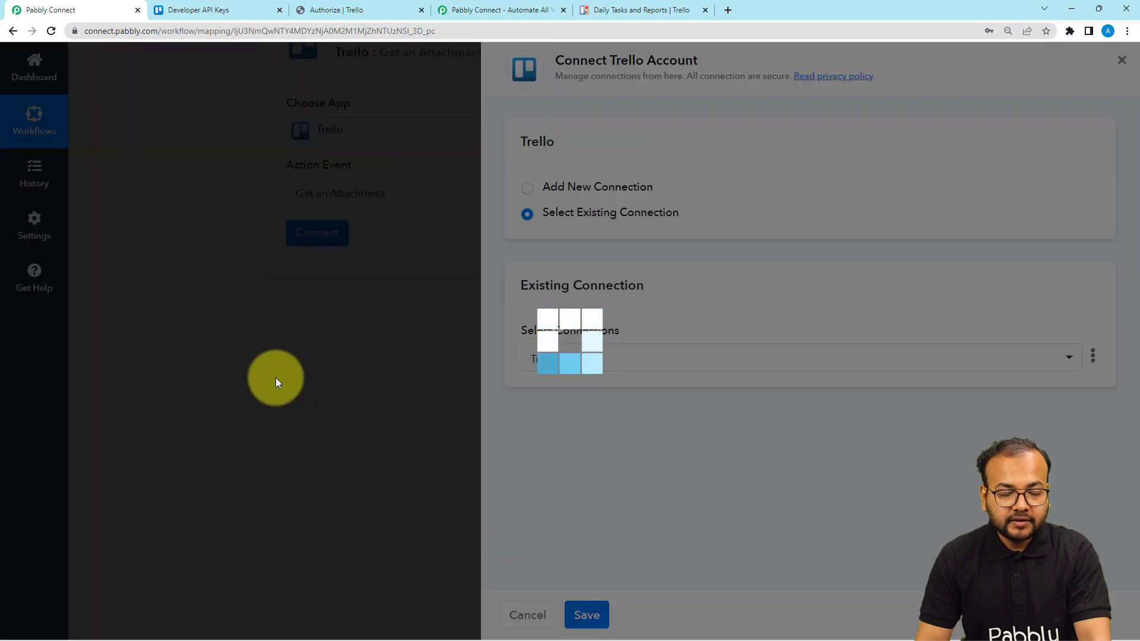
Step: Enable mapping for the Board ID, clear its preset value and map it to the New Card trigger's Action Data Board Id
scroll(276, 380, down, 3)
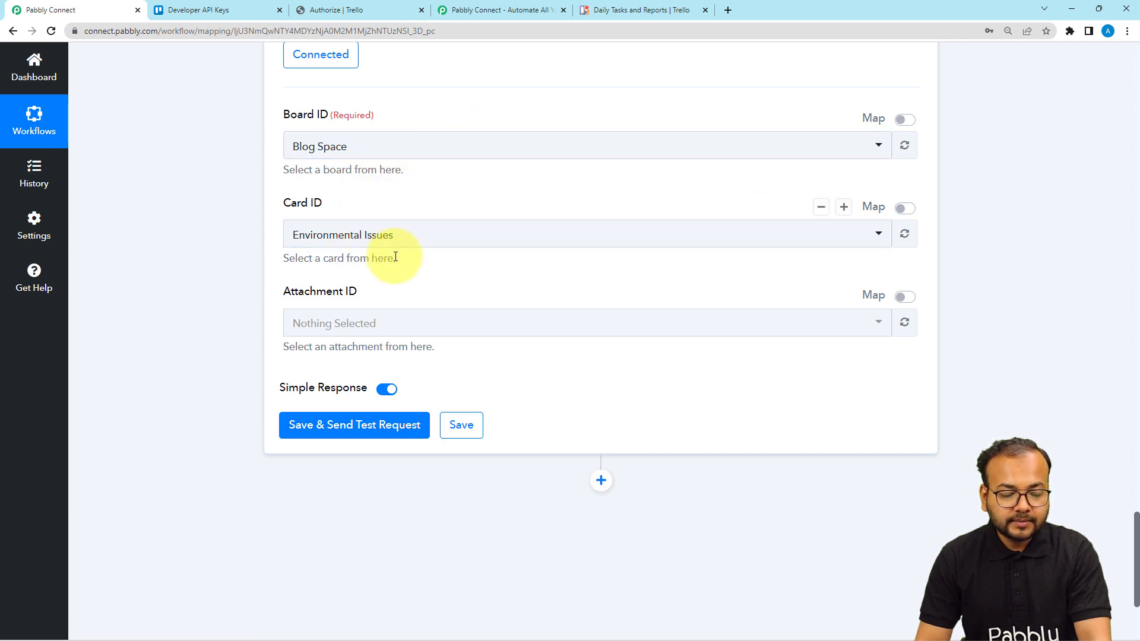
click(904, 119)
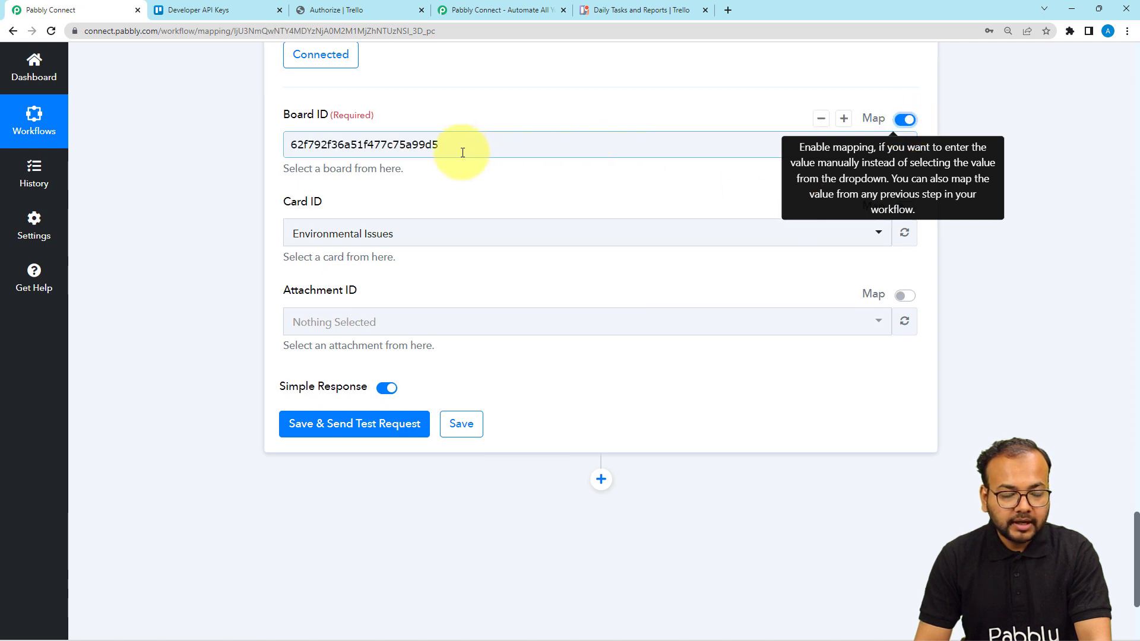
click(315, 155)
scroll(512, 213, up, 3)
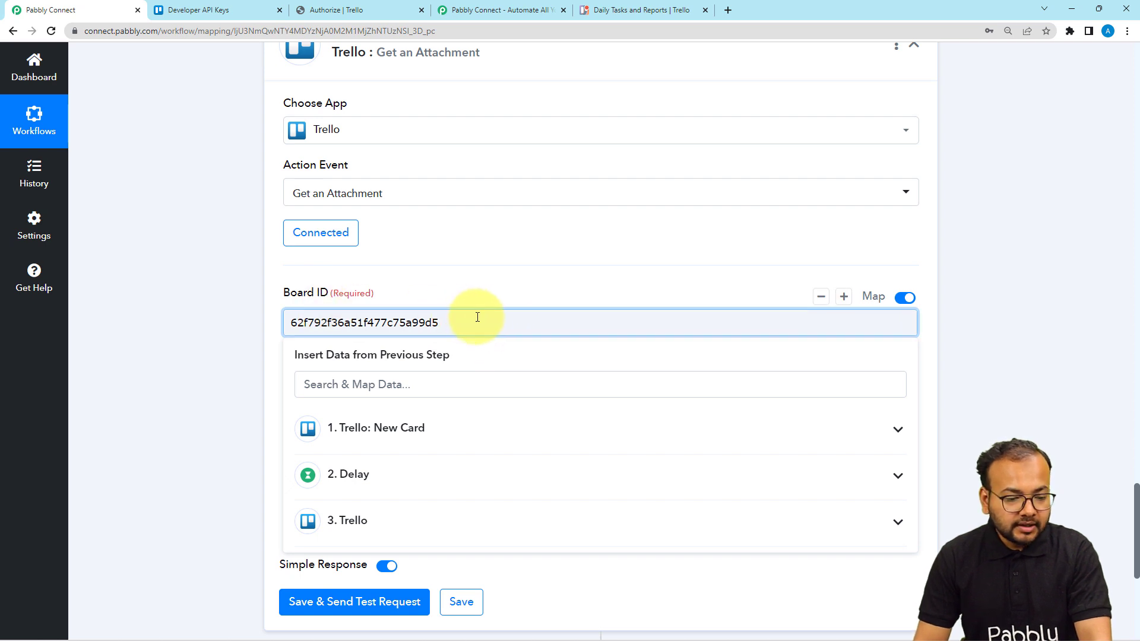
drag(435, 324, 270, 329)
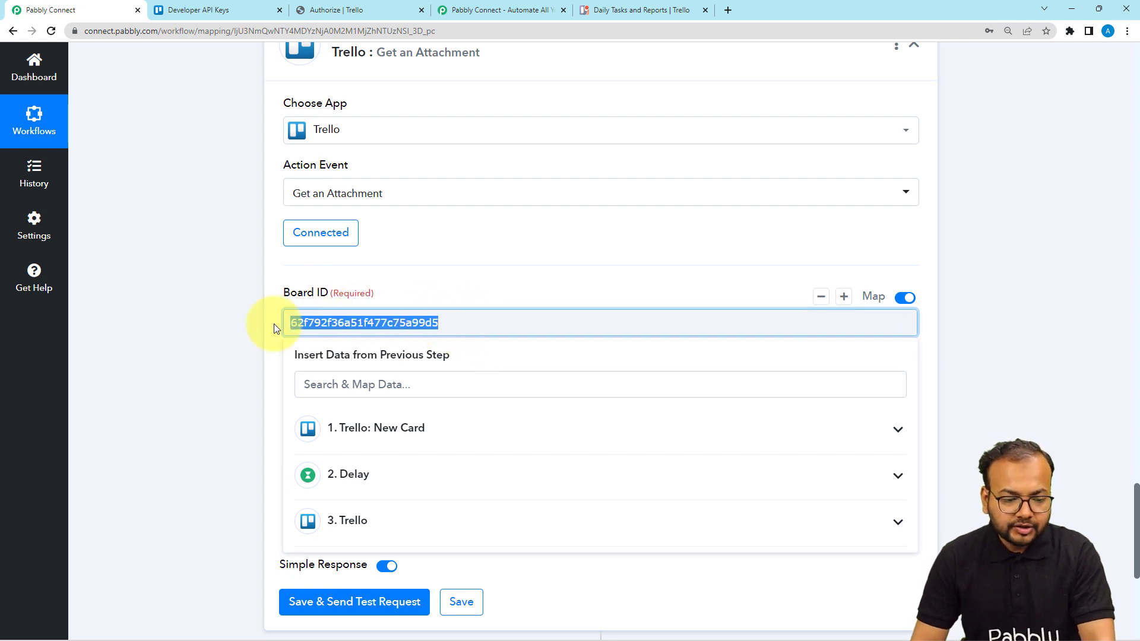
key(BackSpace)
scroll(270, 330, down, 2)
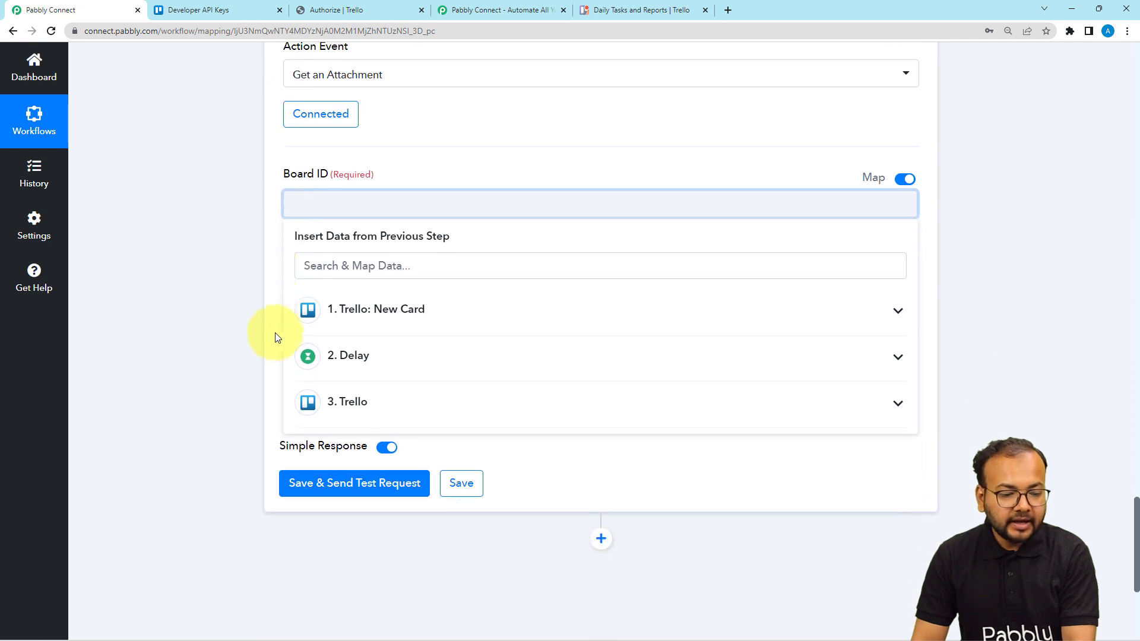
click(395, 330)
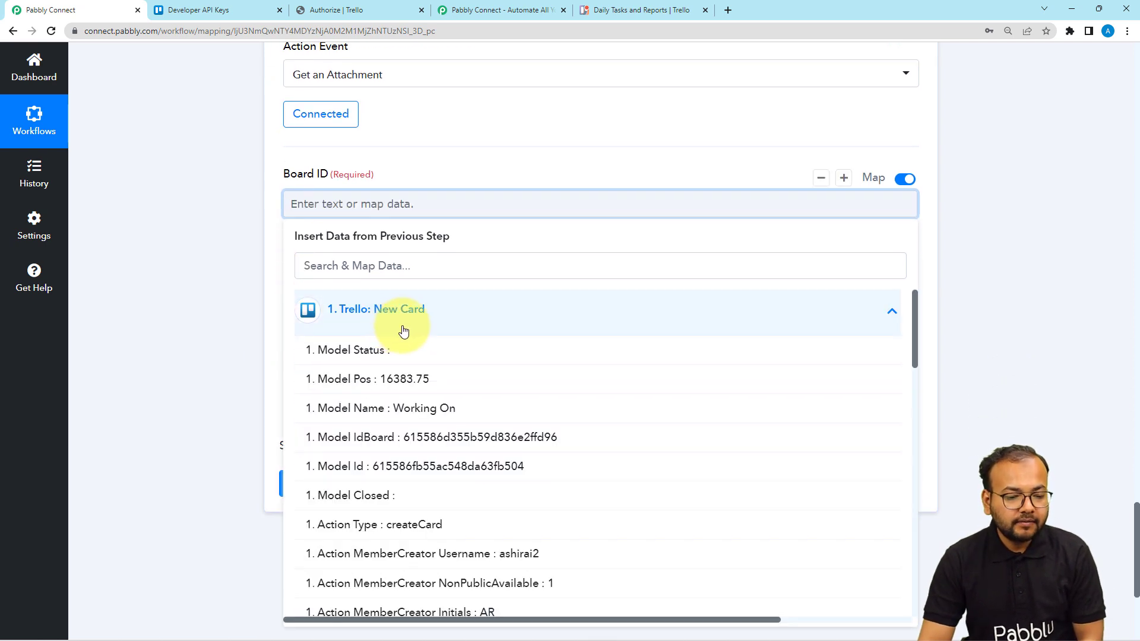
scroll(490, 380, down, 4)
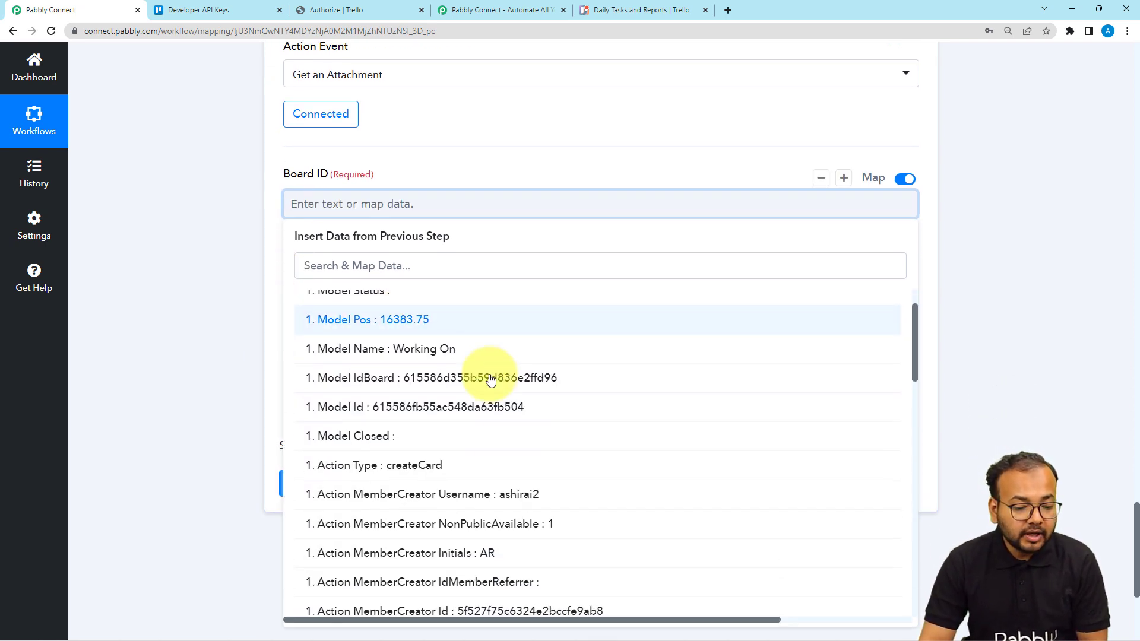
scroll(490, 380, down, 7)
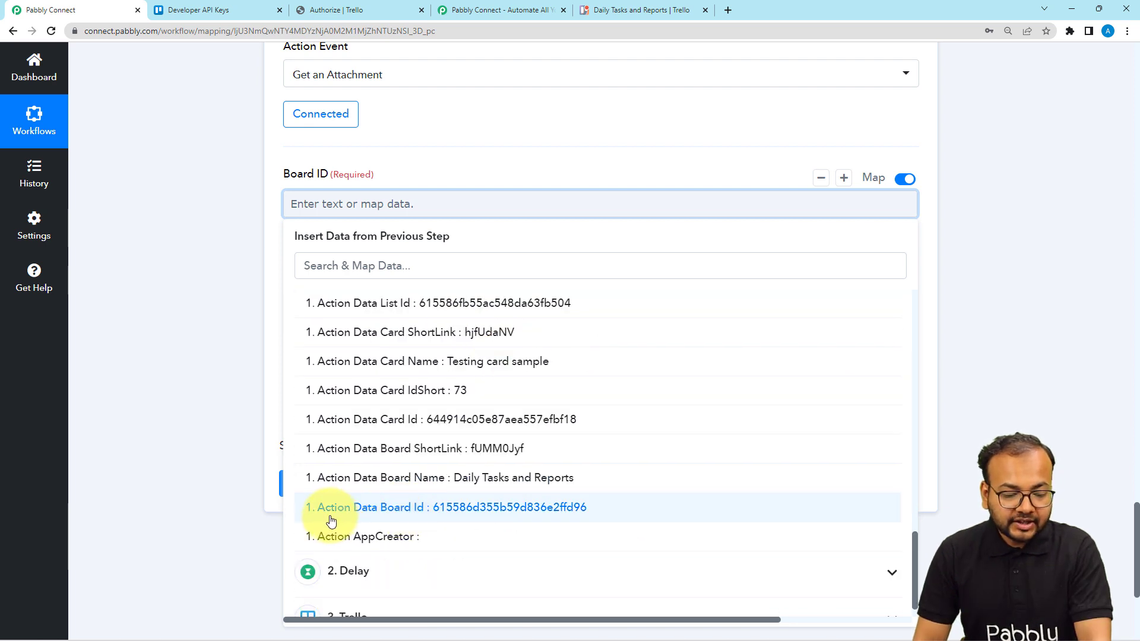
click(506, 508)
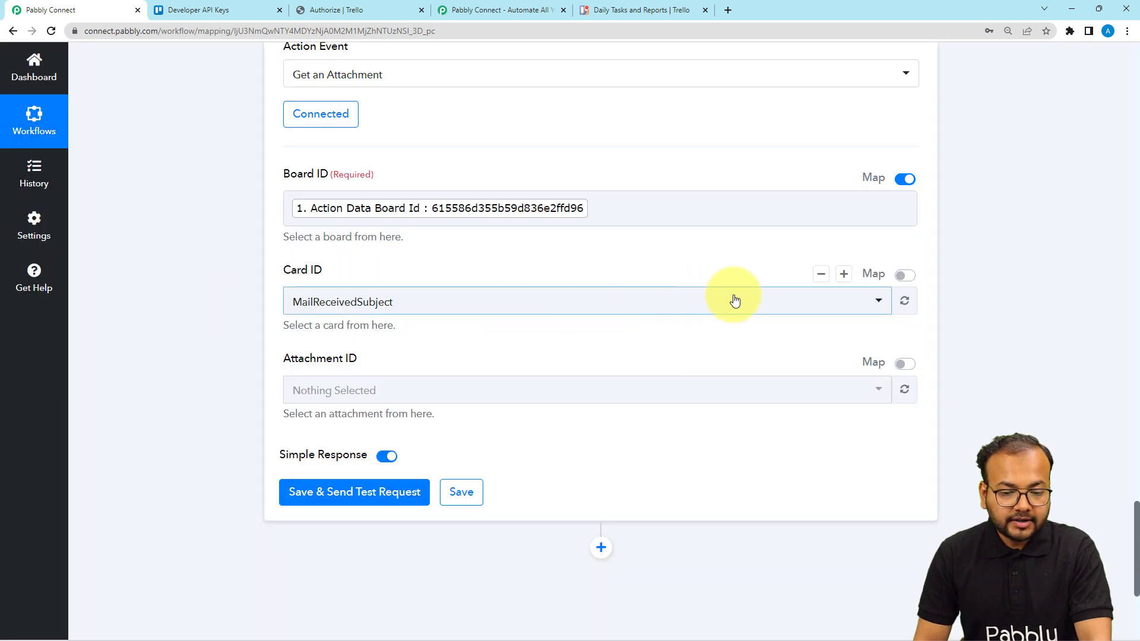
Step: Enable mapping for the Card ID, clear its preset value and map it to the New Card trigger's Action Data Card Id
click(911, 284)
click(608, 300)
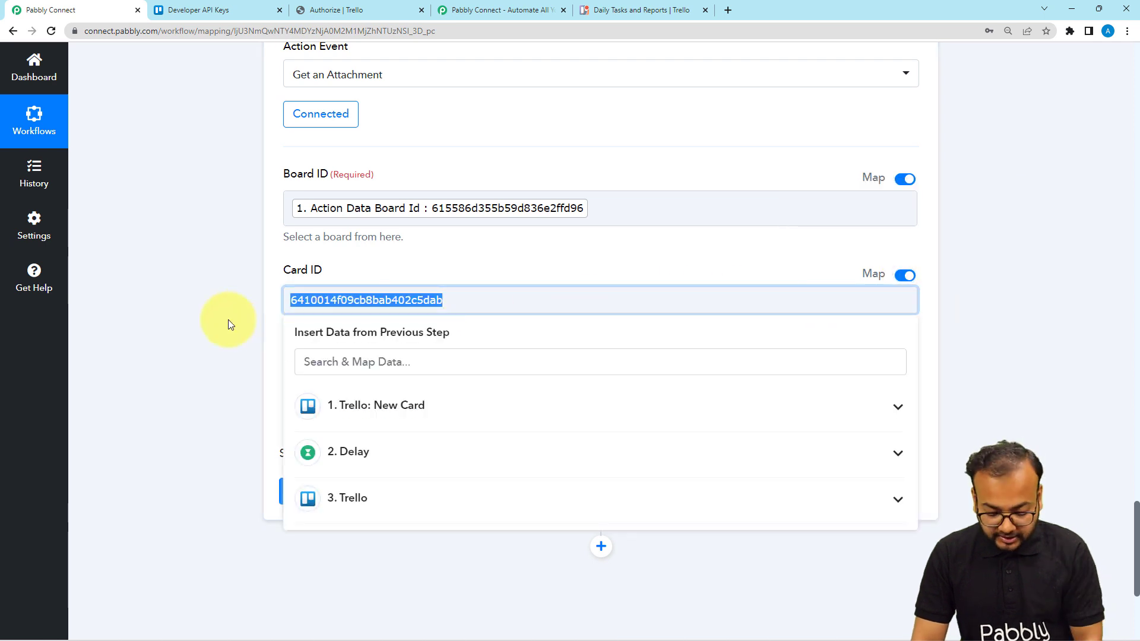
key(BackSpace)
scroll(226, 321, down, 3)
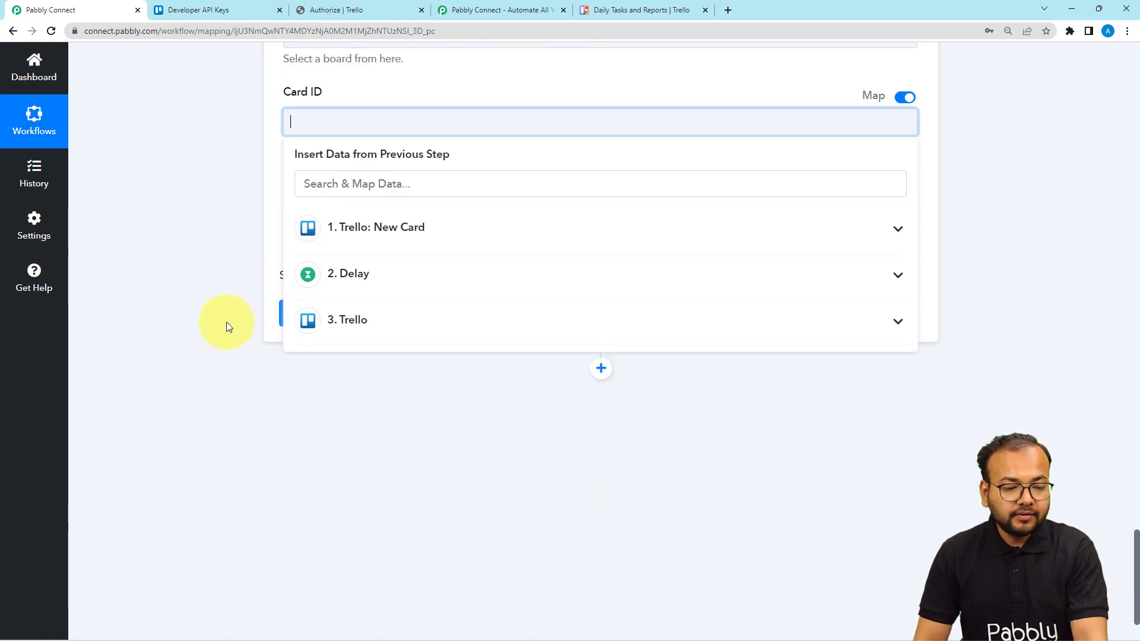
click(357, 332)
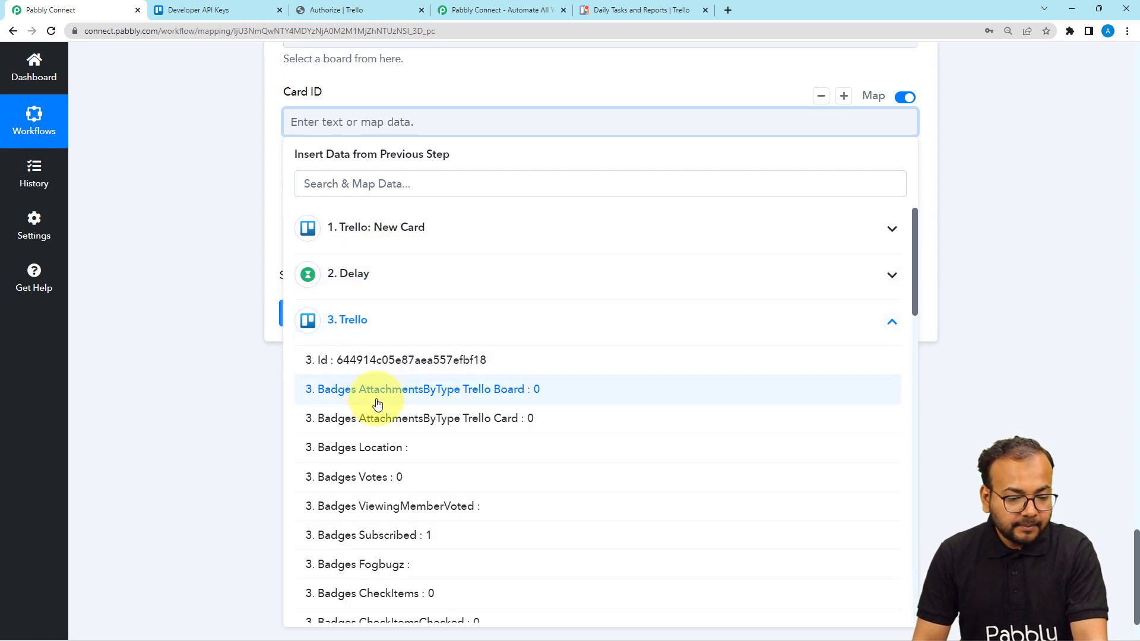
scroll(377, 403, down, 7)
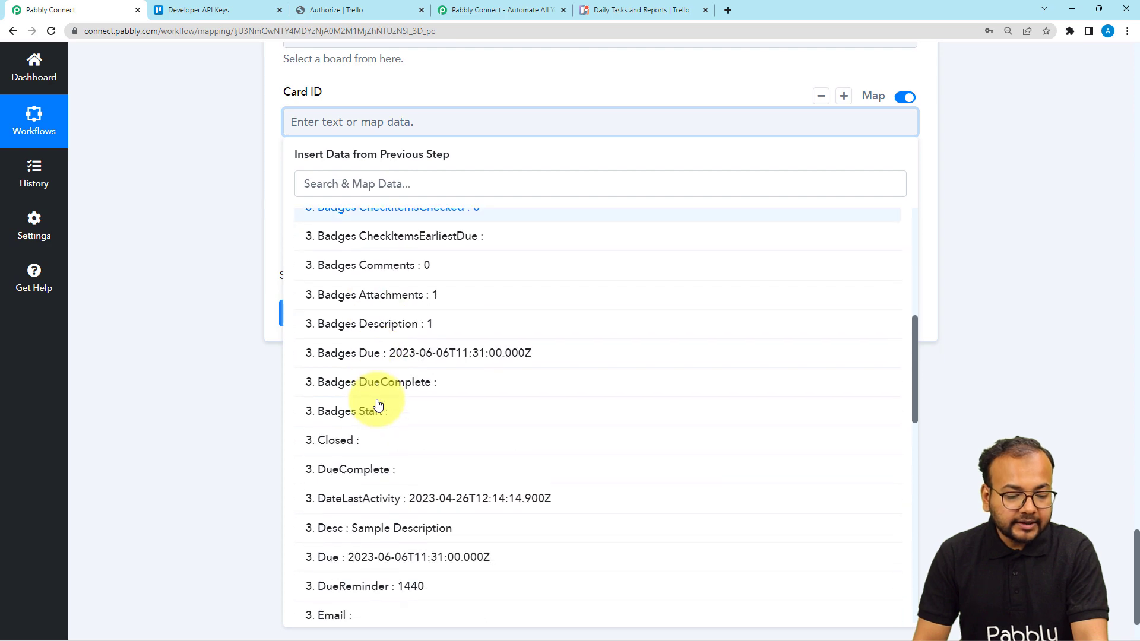
scroll(378, 404, down, 5)
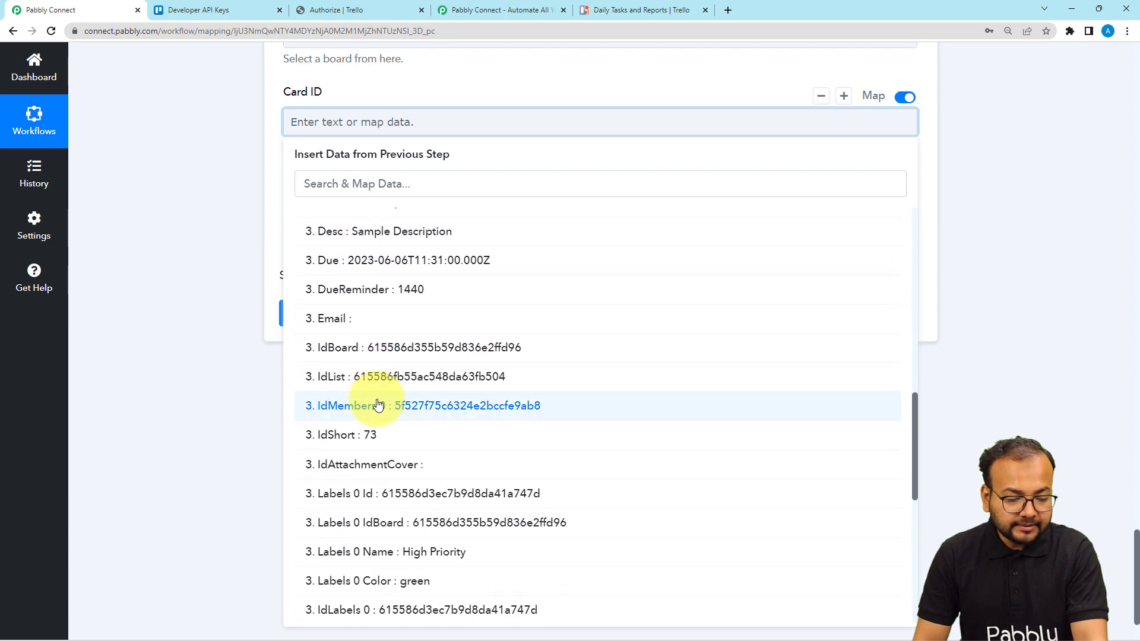
scroll(258, 404, up, 3)
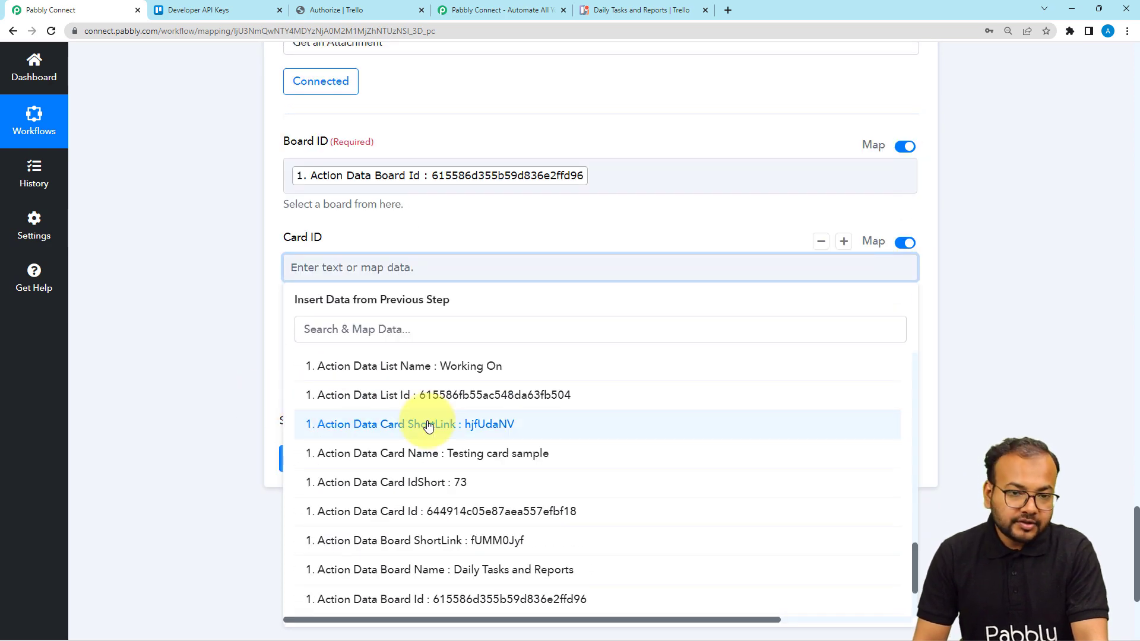
scroll(427, 425, up, 8)
scroll(428, 425, up, 8)
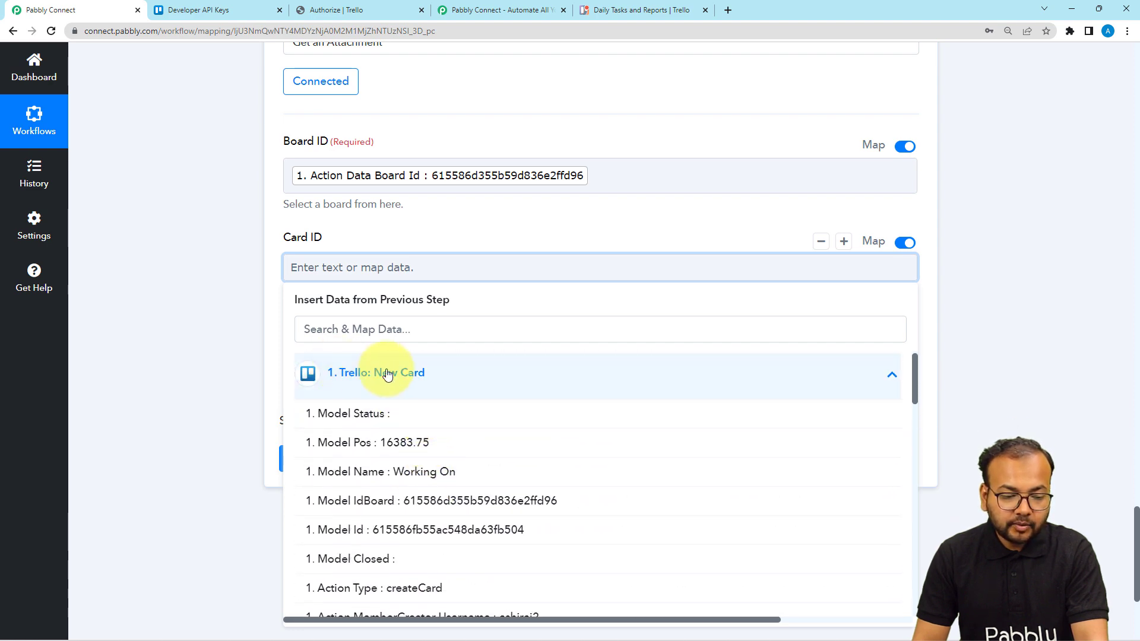
scroll(364, 400, down, 7)
scroll(383, 406, down, 5)
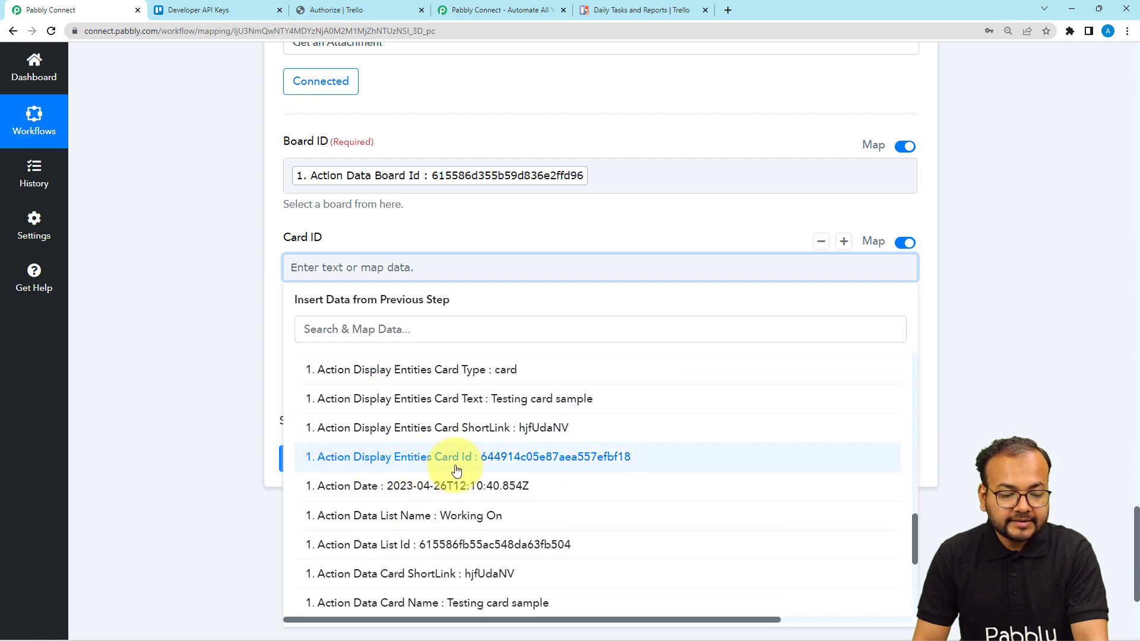
scroll(522, 475, down, 3)
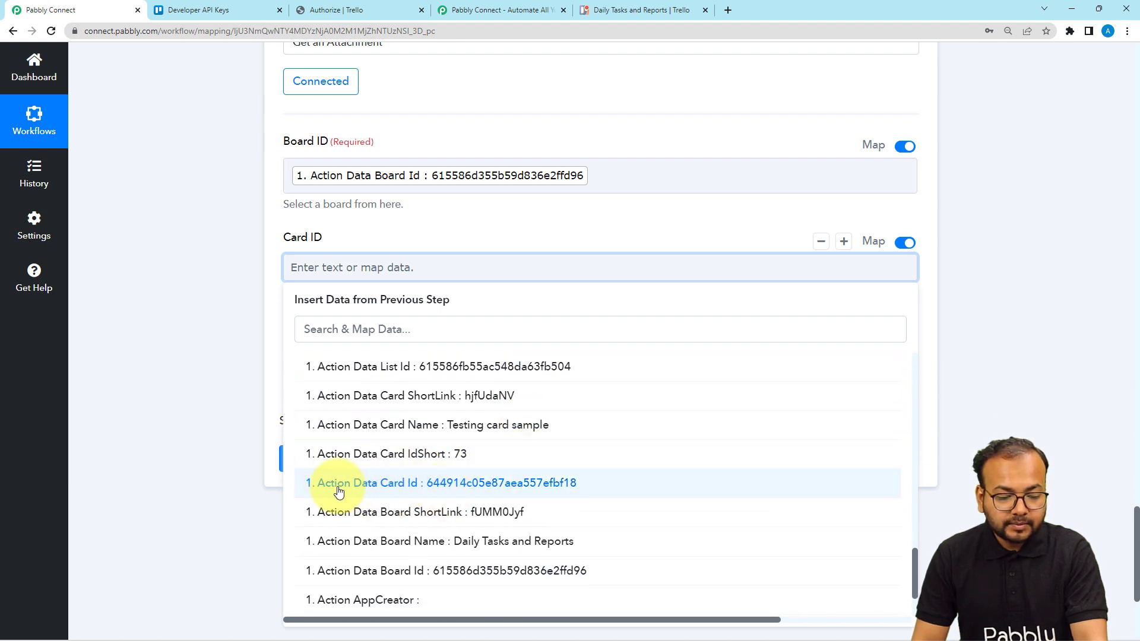
click(457, 490)
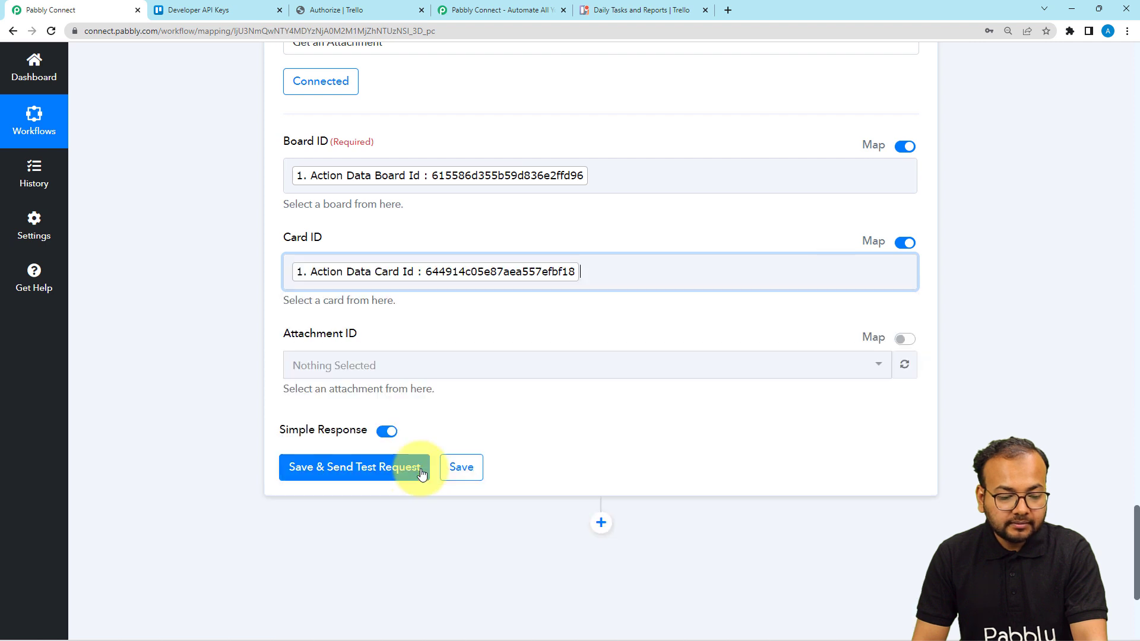
click(223, 358)
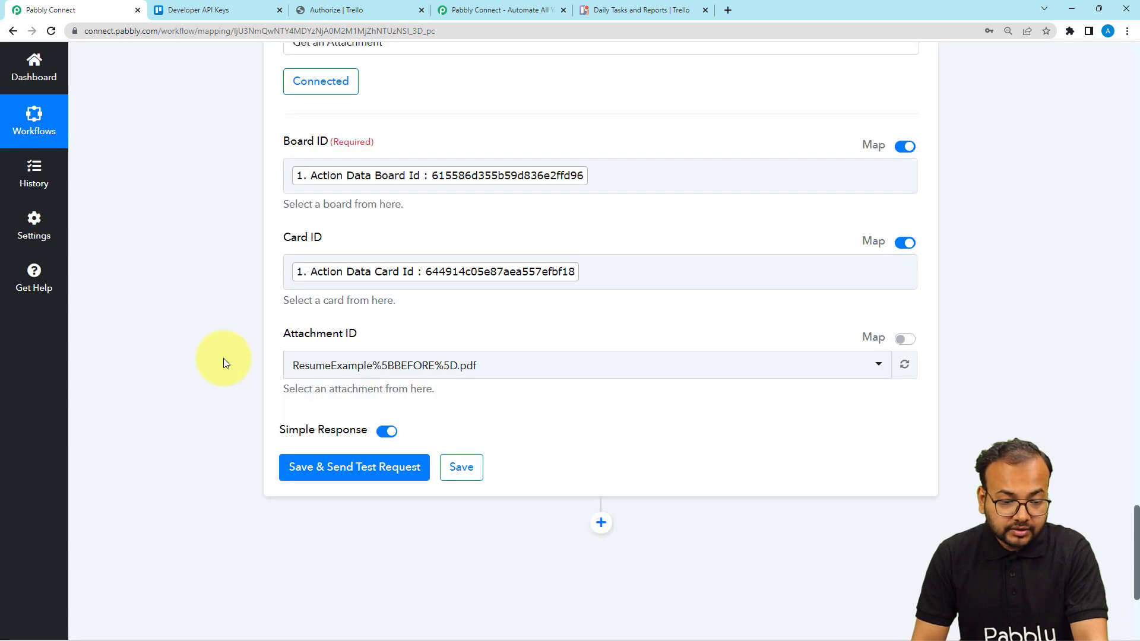
Step: Keep ResumeExample%5BBEFORE%5D.pdf as the Attachment ID, then save the Get an Attachment step and send a test request
scroll(224, 358, down, 1)
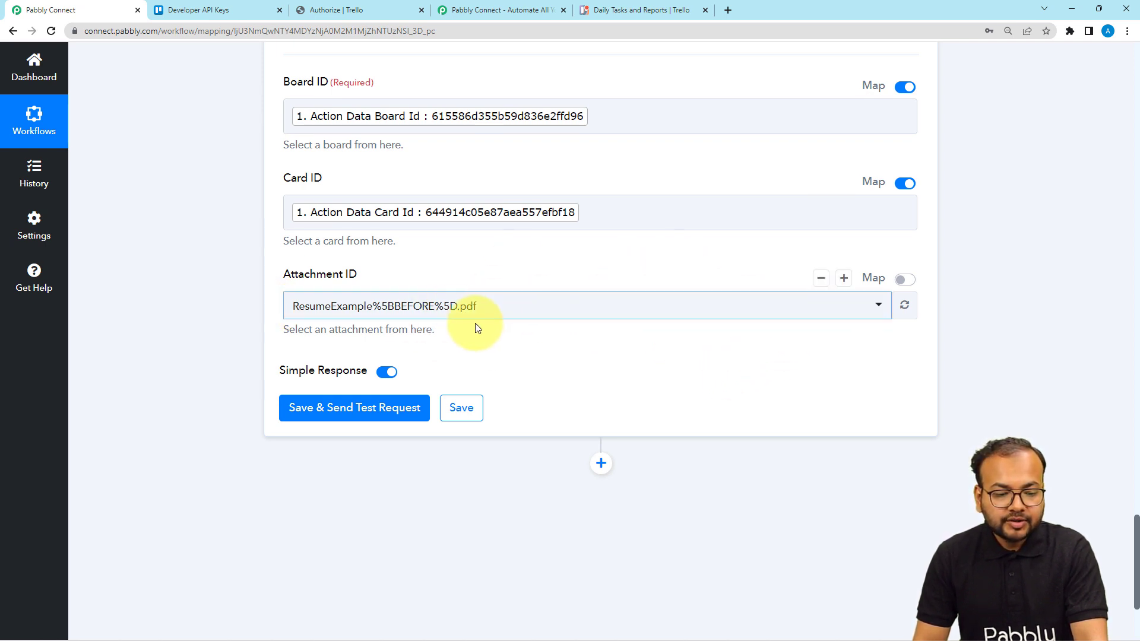
click(521, 312)
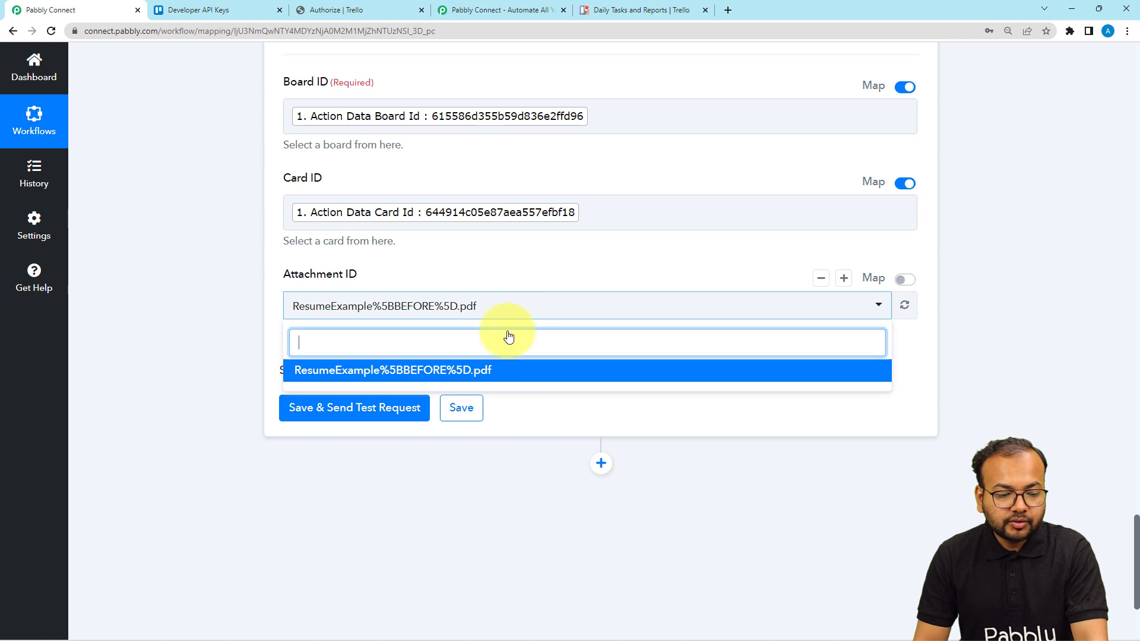
click(529, 281)
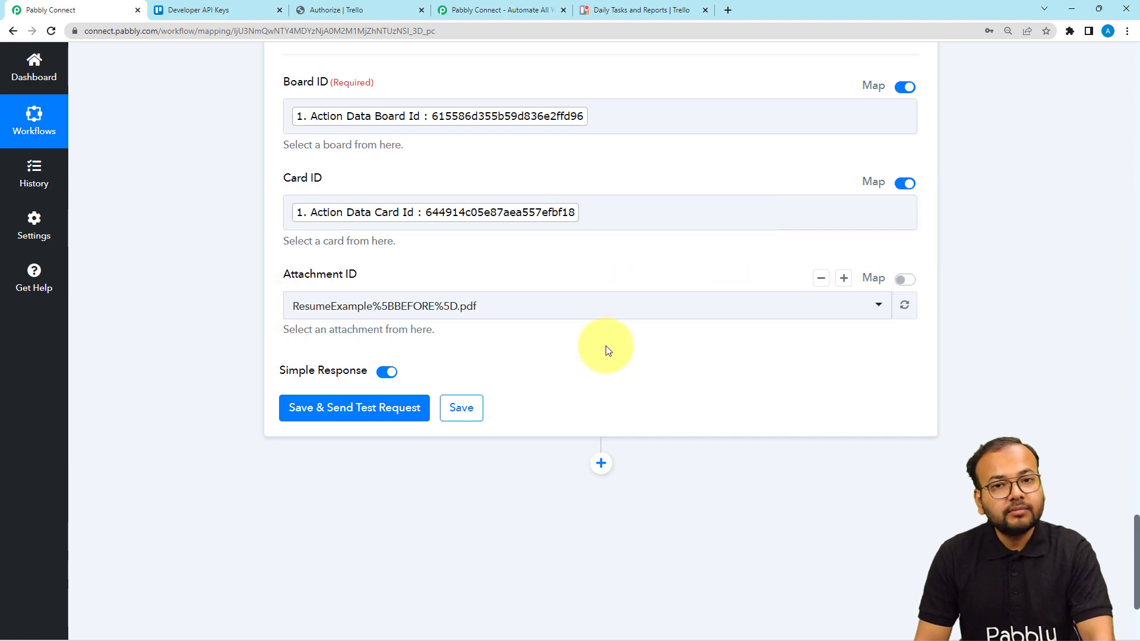
scroll(606, 346, down, 3)
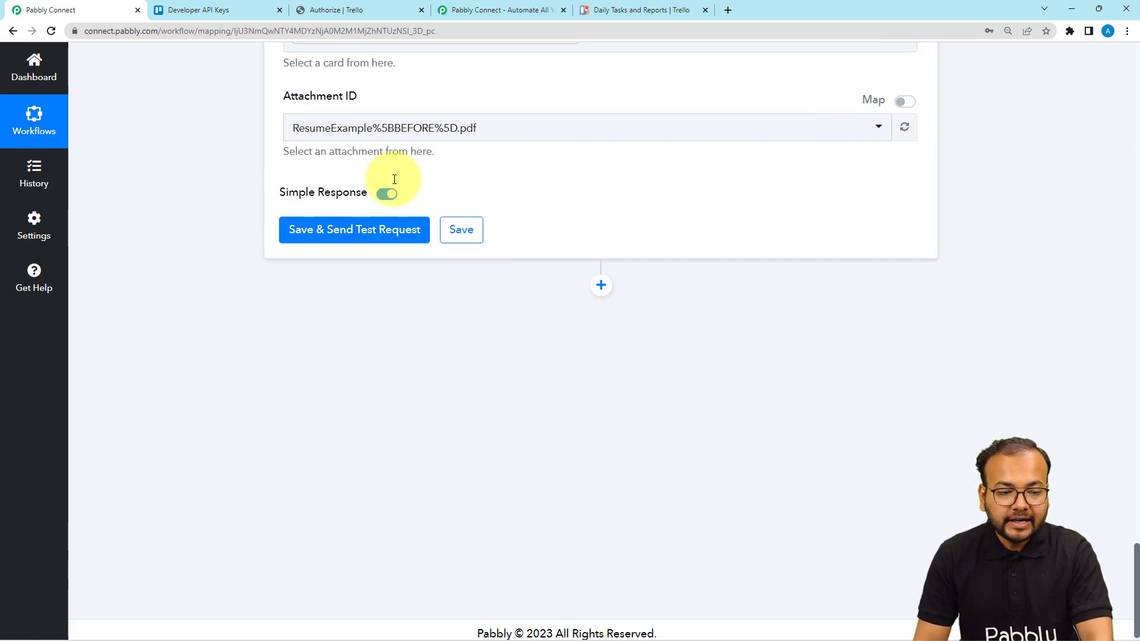
scroll(336, 209, up, 3)
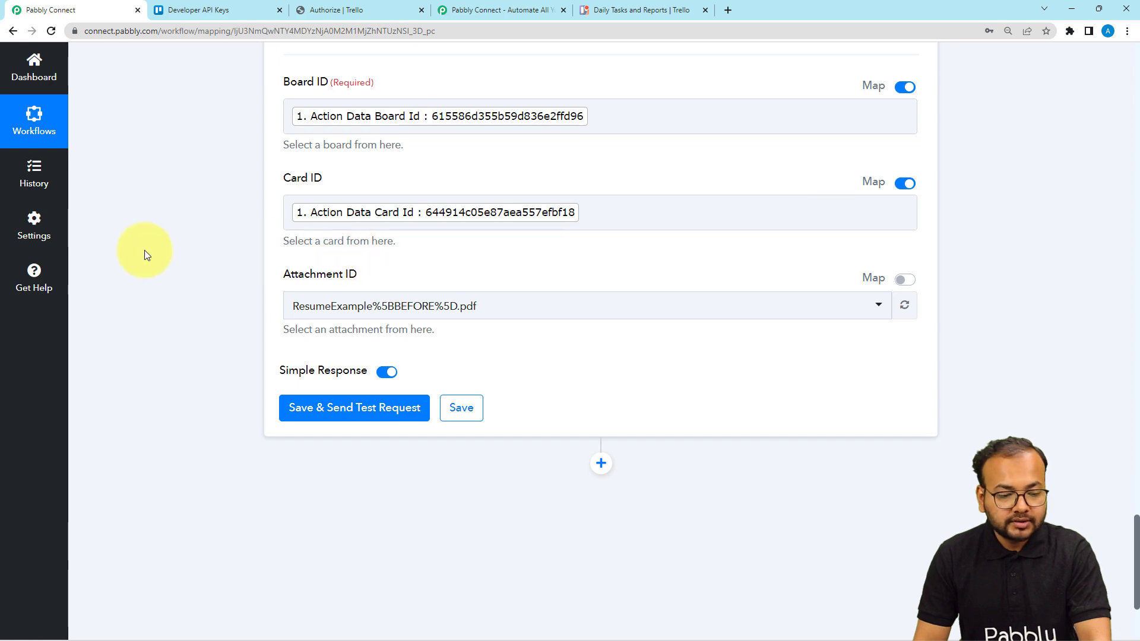
scroll(144, 250, down, 3)
click(291, 235)
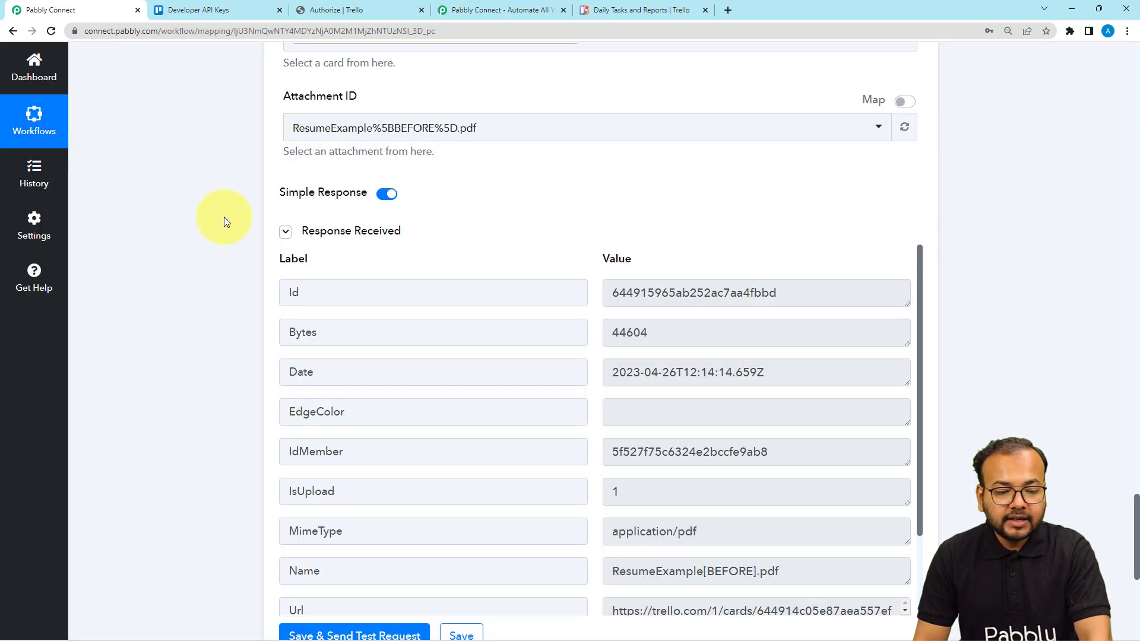
Step: Review the attachment's file name and full URL in the Get an Attachment response
scroll(223, 216, down, 2)
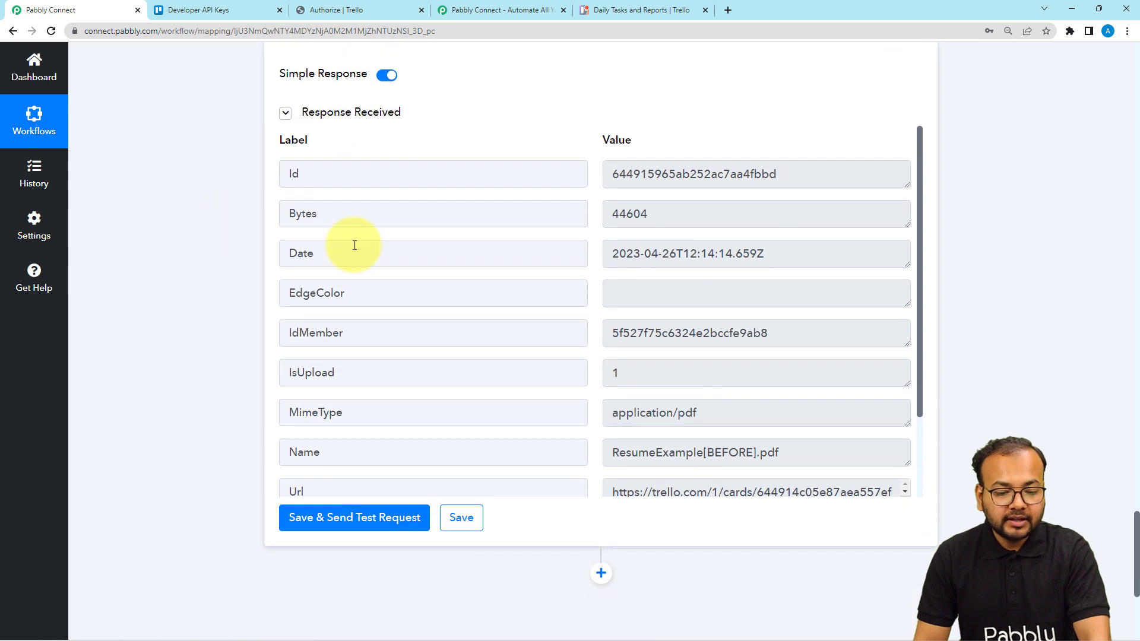
scroll(355, 246, down, 2)
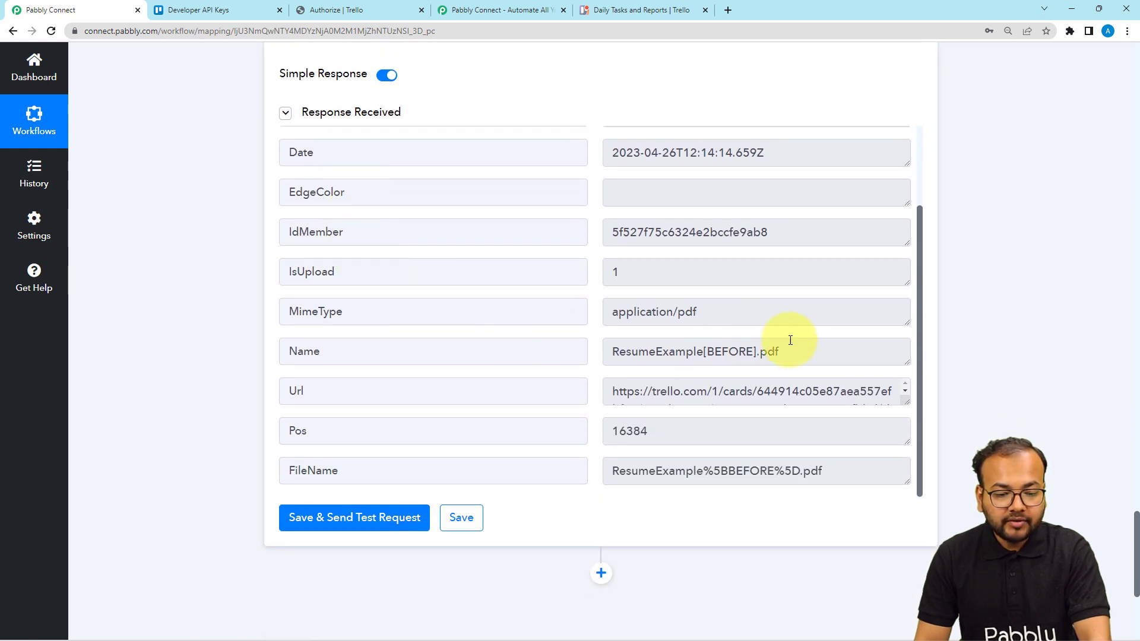
drag(822, 354, 565, 362)
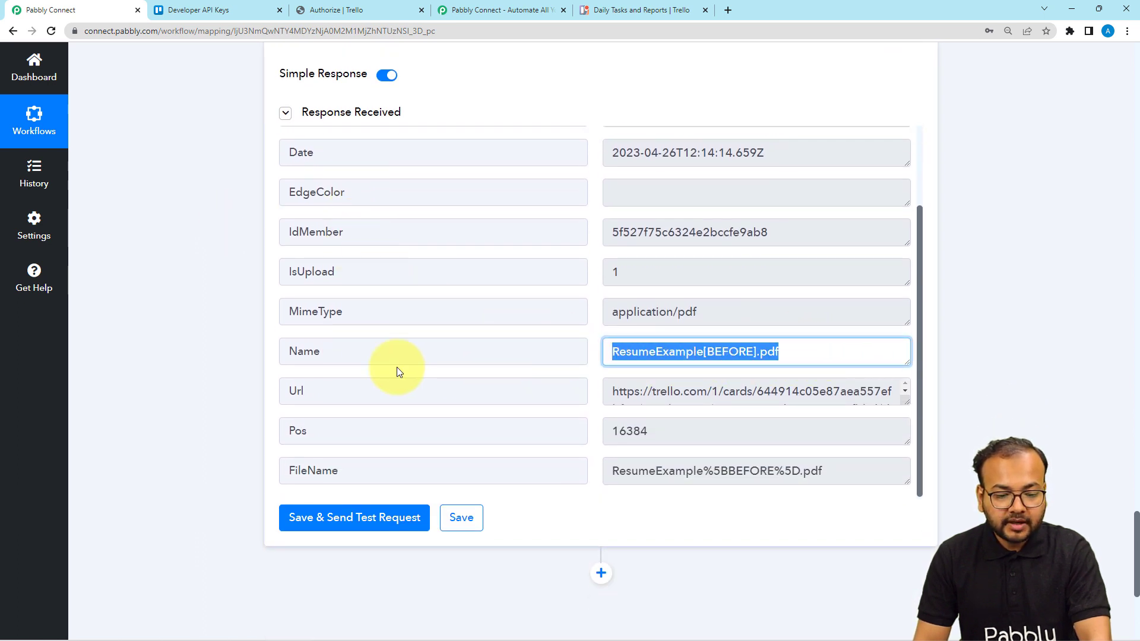
scroll(400, 371, down, 2)
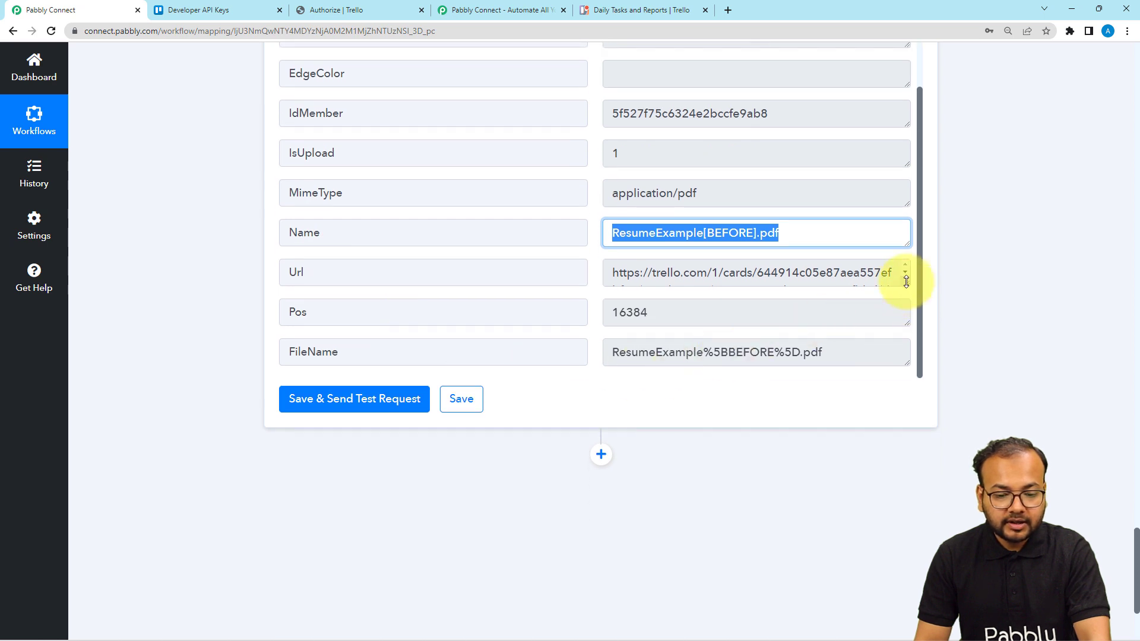
drag(907, 284, 916, 396)
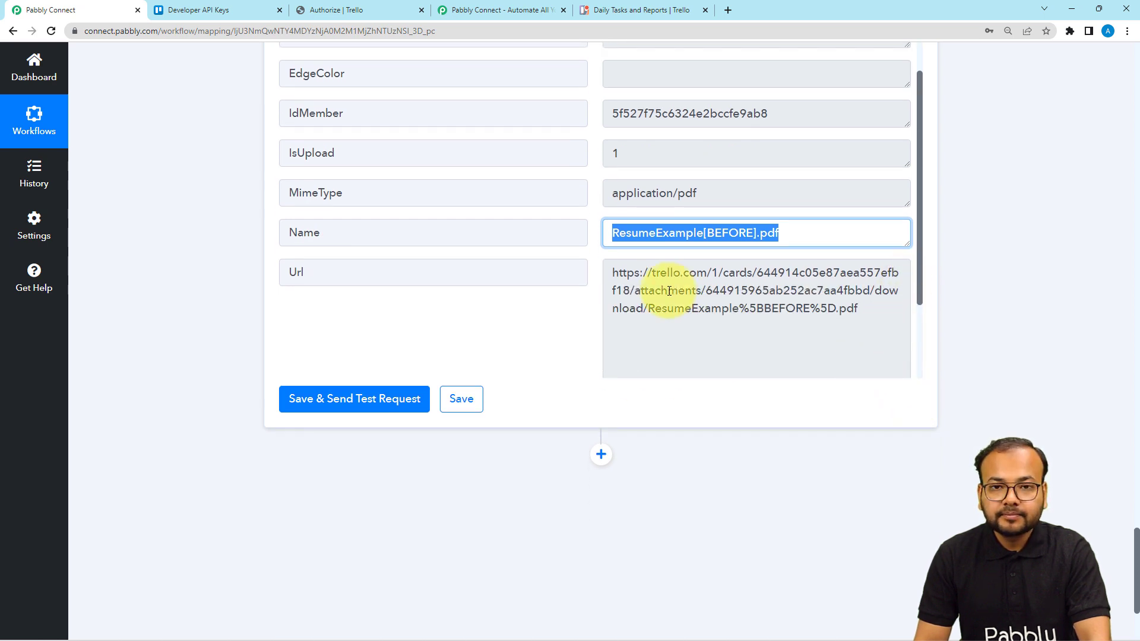
click(149, 202)
Step: Add a Gmail action after the Get an Attachment step and set its action event to Send Email
scroll(150, 203, down, 3)
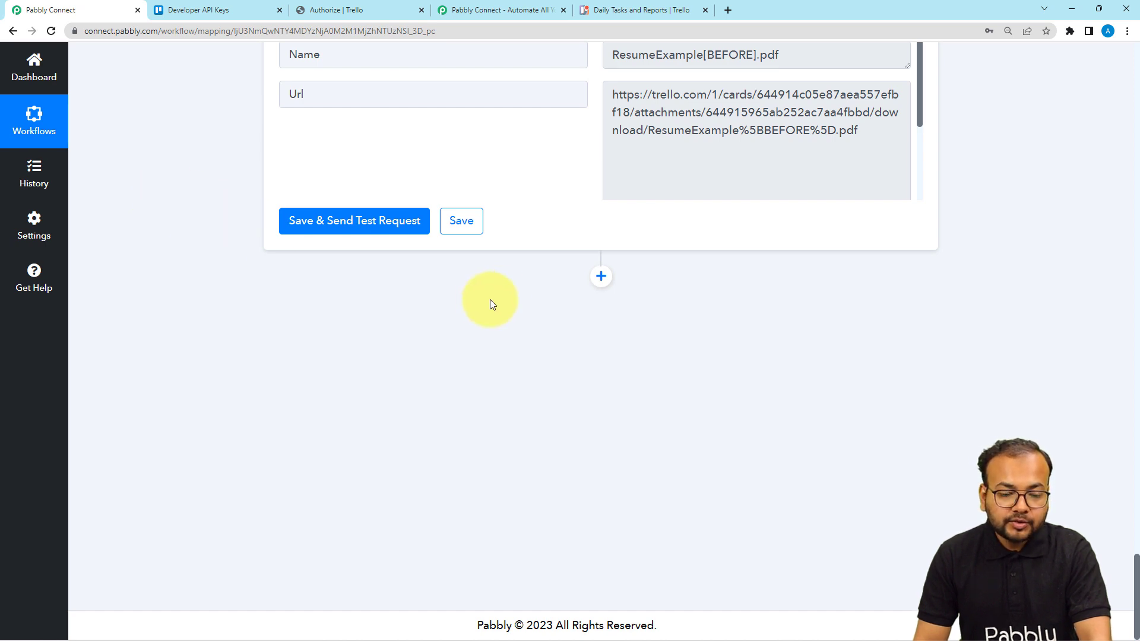
click(601, 277)
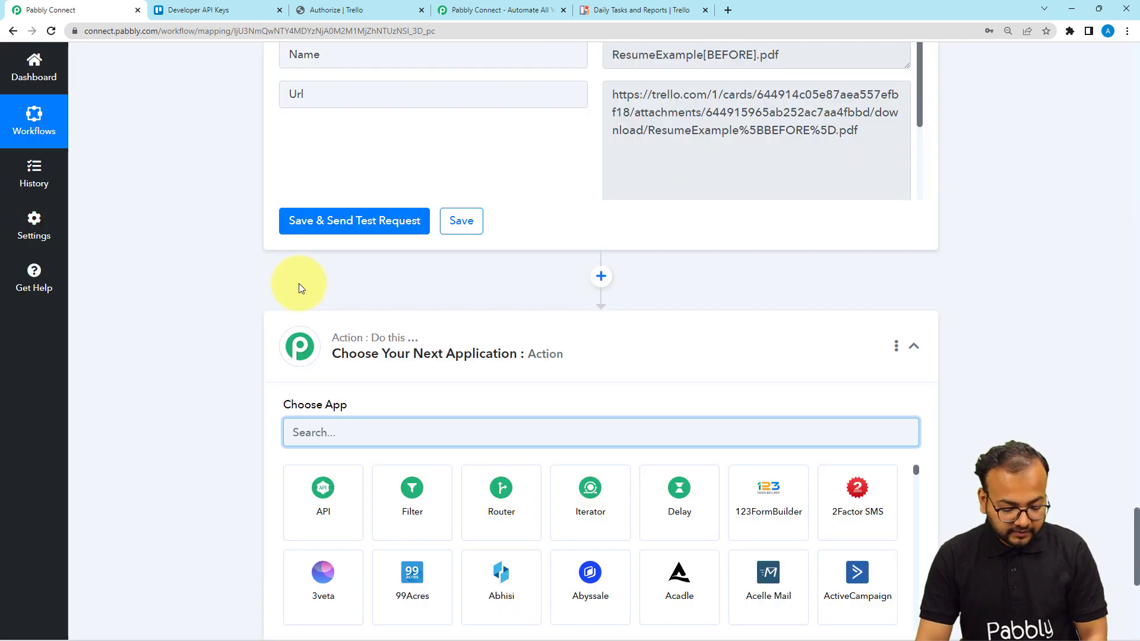
text(gmail)
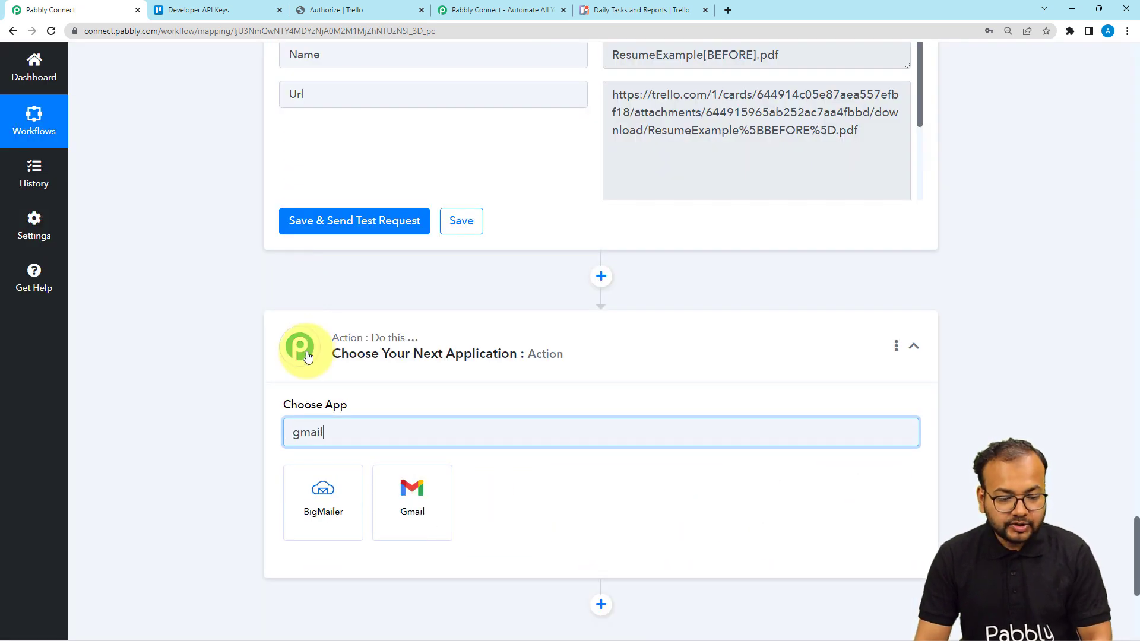
click(403, 499)
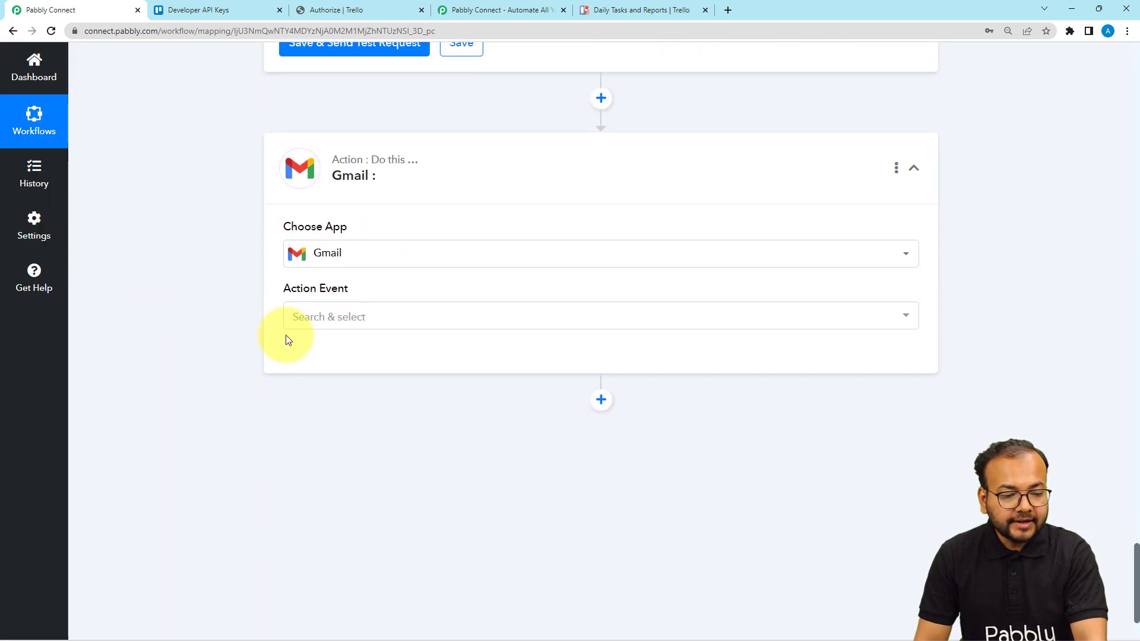
click(290, 324)
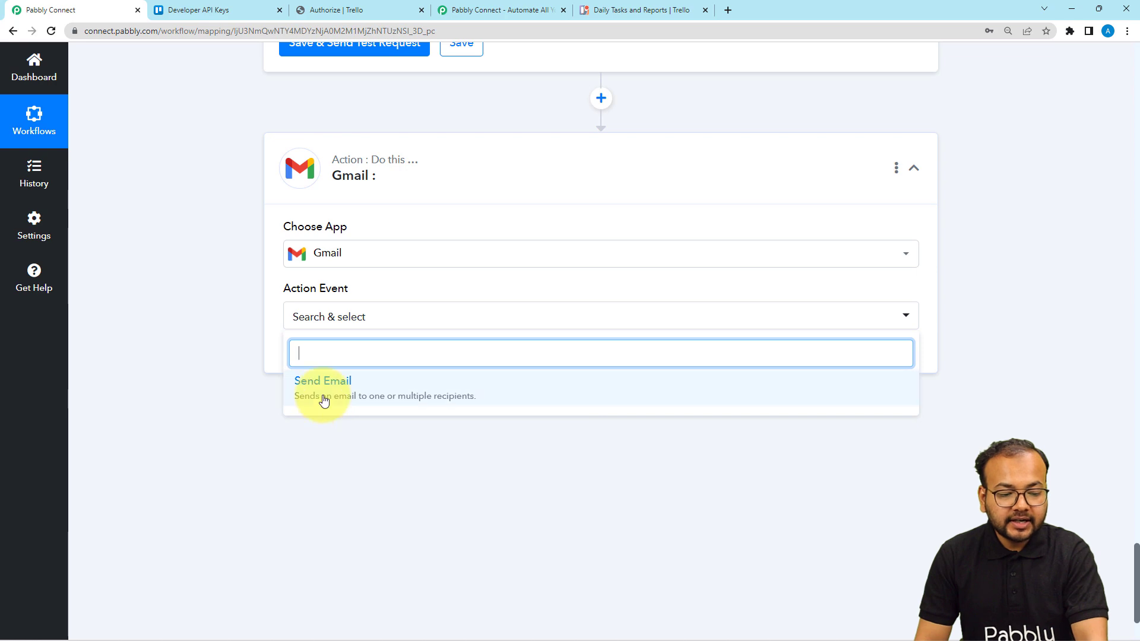
click(324, 401)
Step: Connect the Gmail step through a new connection named Gmail #15, authorizing Pabbly Connect with the chosen Google account
click(314, 356)
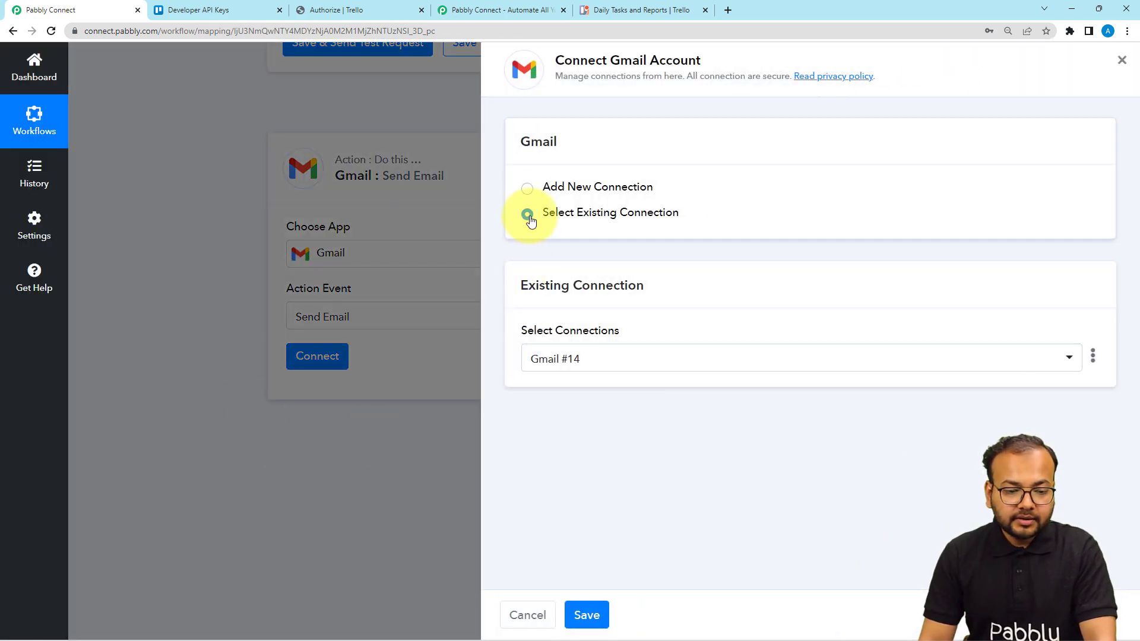
click(526, 189)
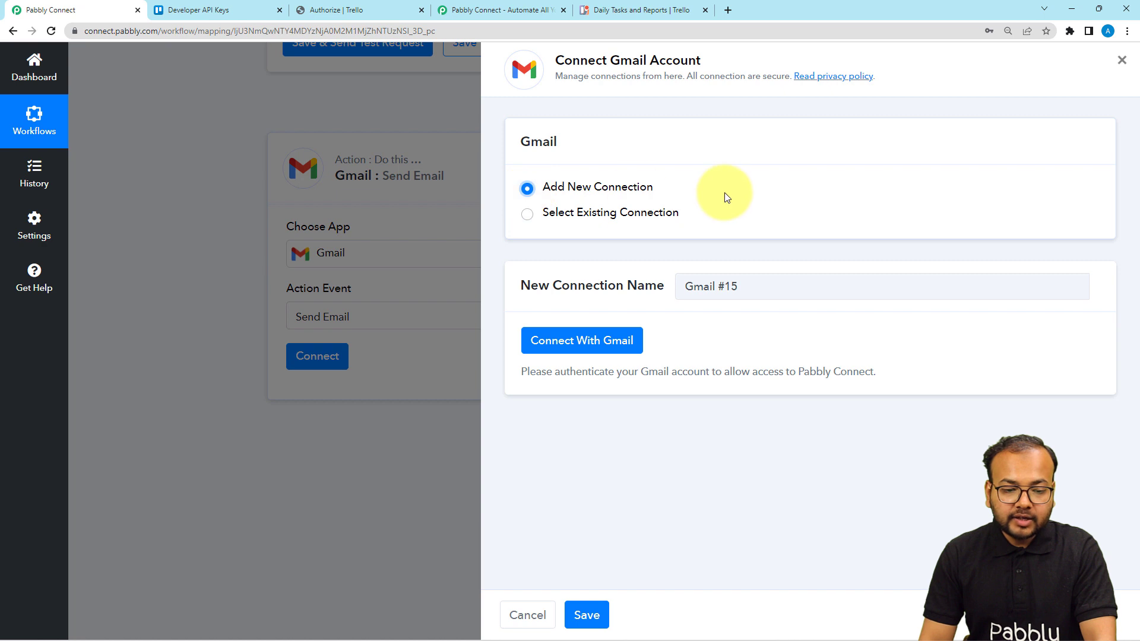
click(558, 340)
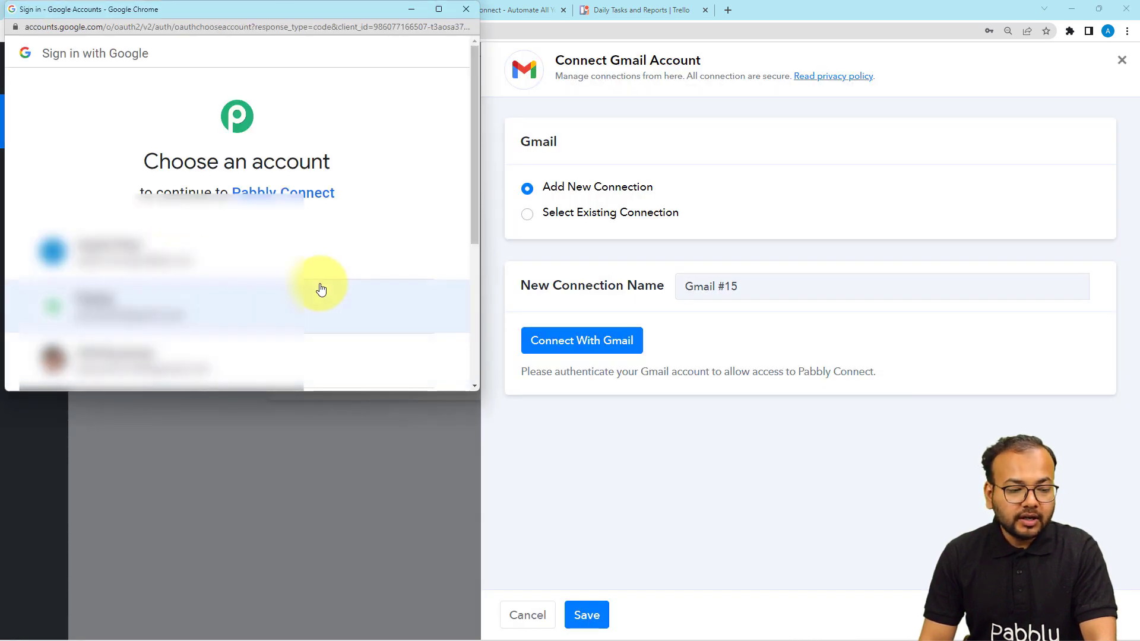
scroll(321, 289, down, 1)
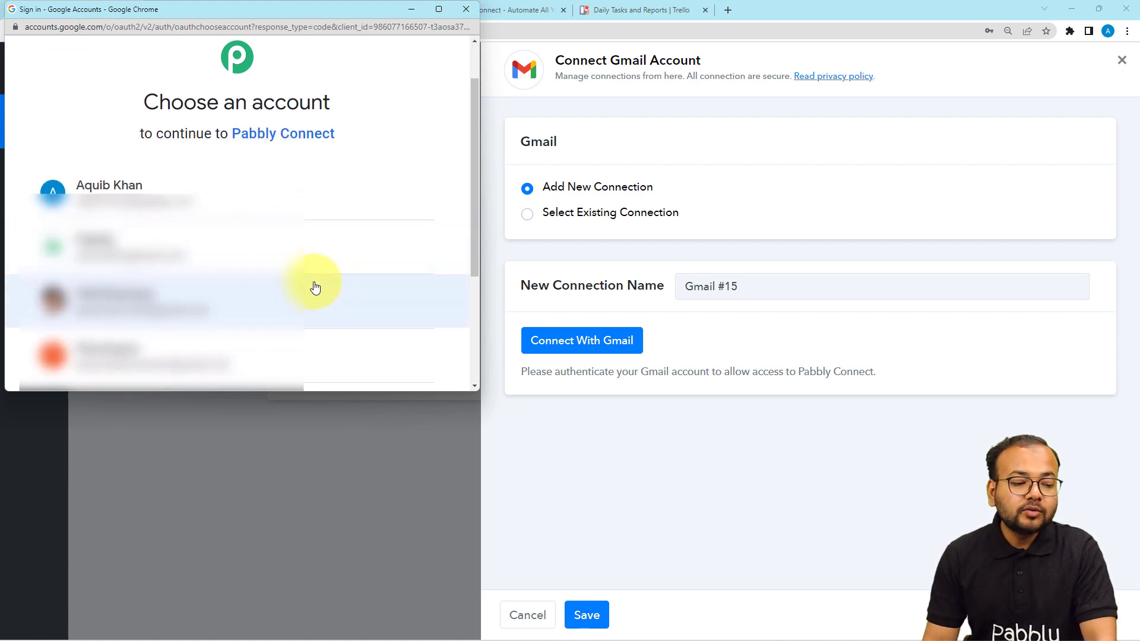
click(179, 263)
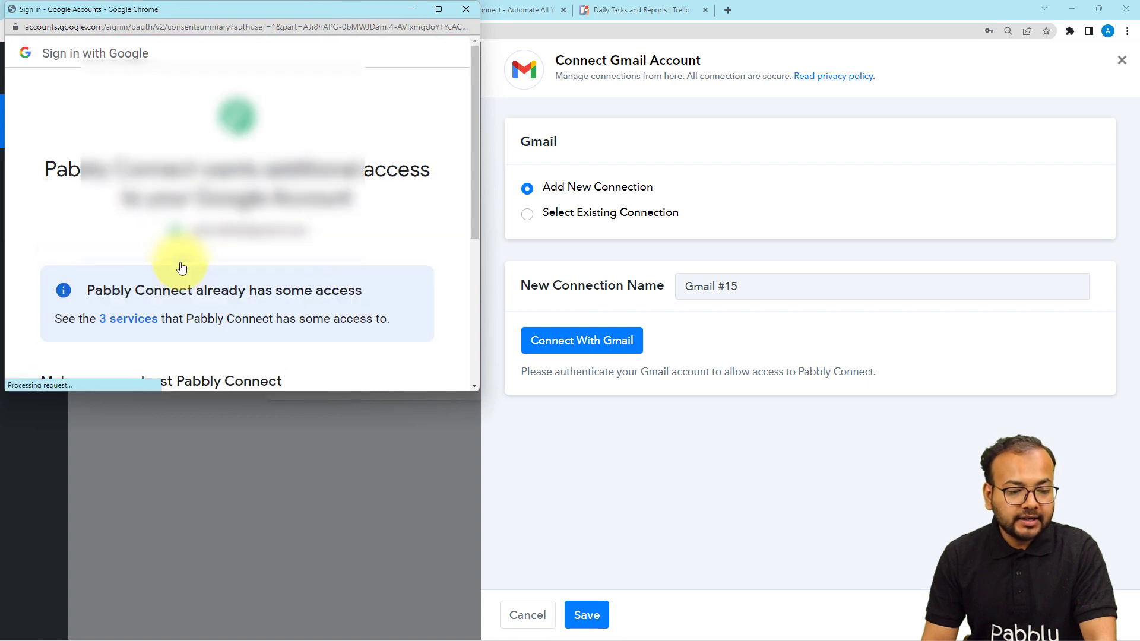
scroll(182, 267, down, 5)
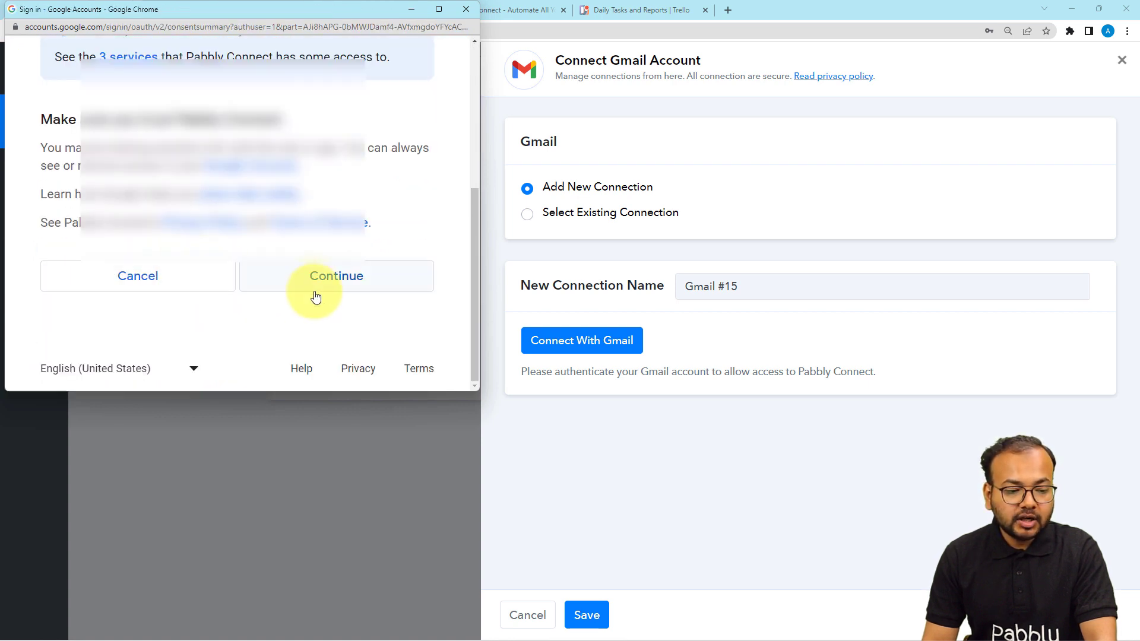
click(316, 296)
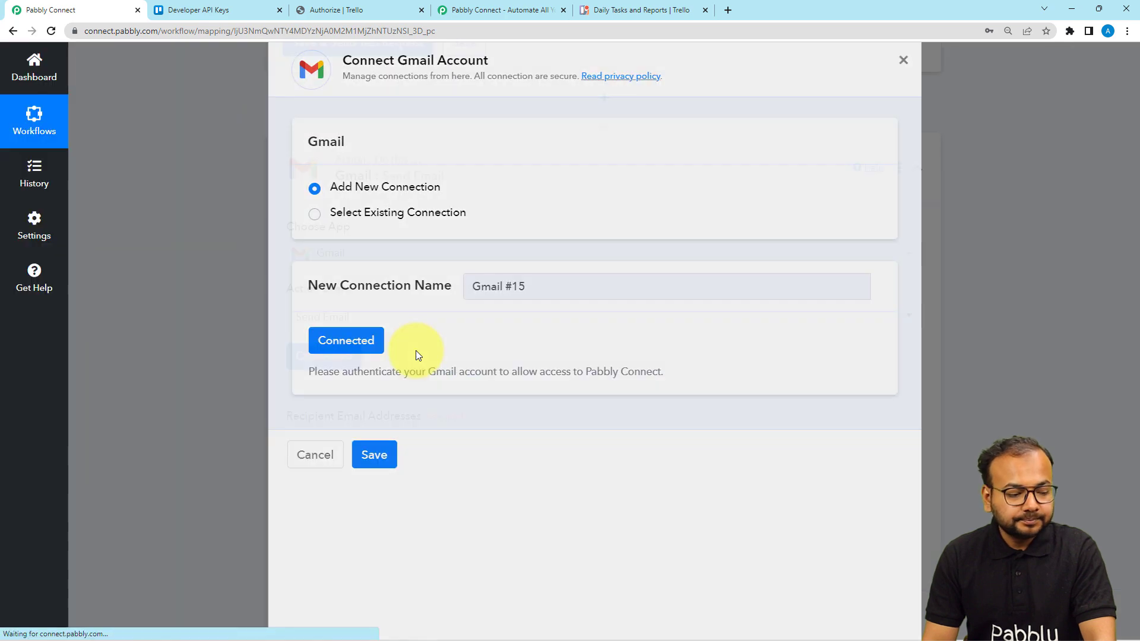
Step: Fill the Recipient Email Addresses with the comma-separated sample addresses copied from that field's hint text
scroll(416, 351, down, 2)
scroll(268, 269, down, 1)
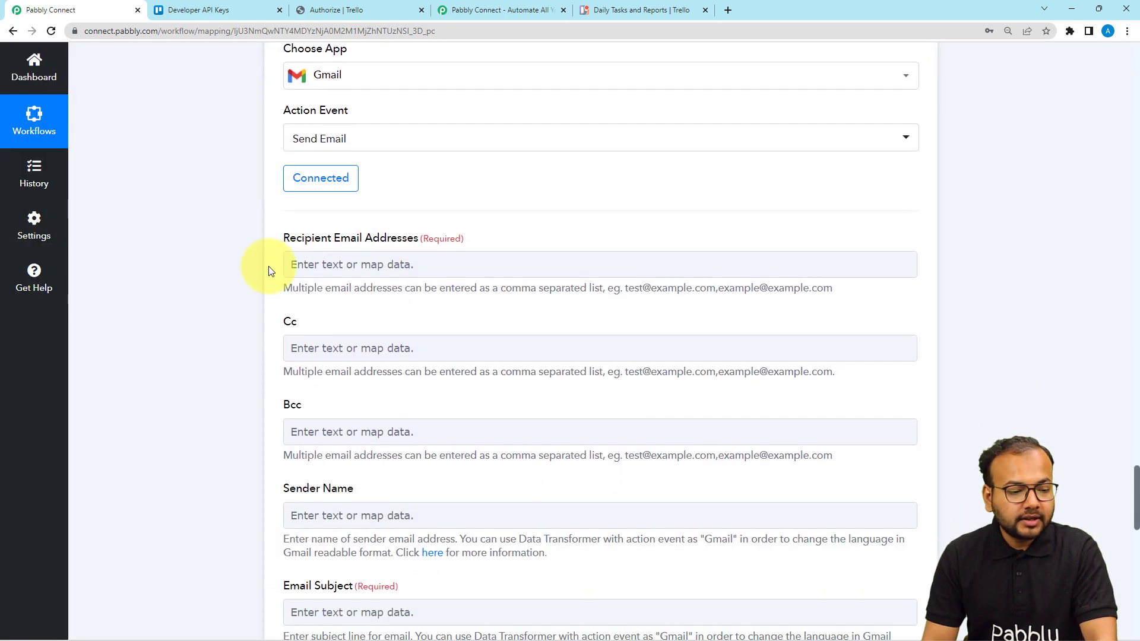
scroll(297, 262, down, 1)
click(439, 211)
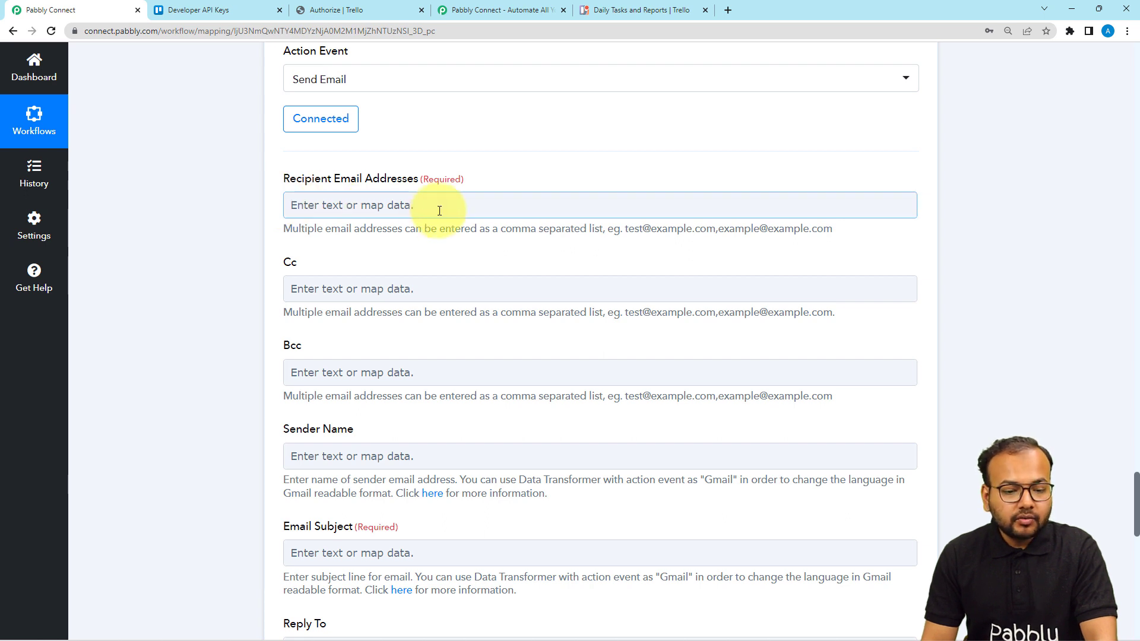
click(233, 193)
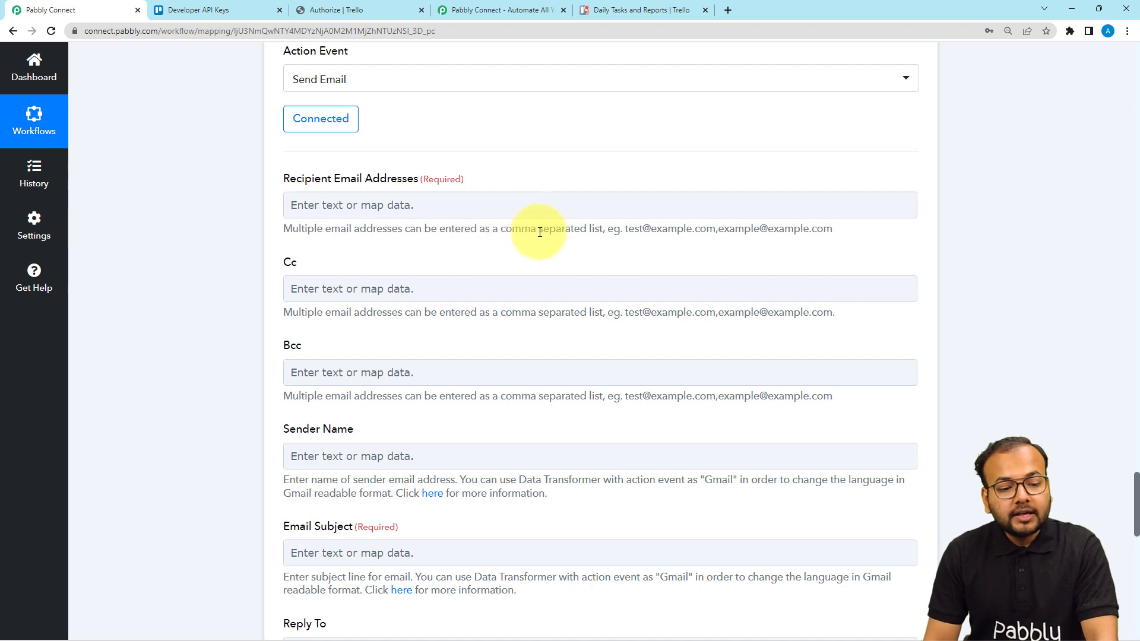
click(514, 198)
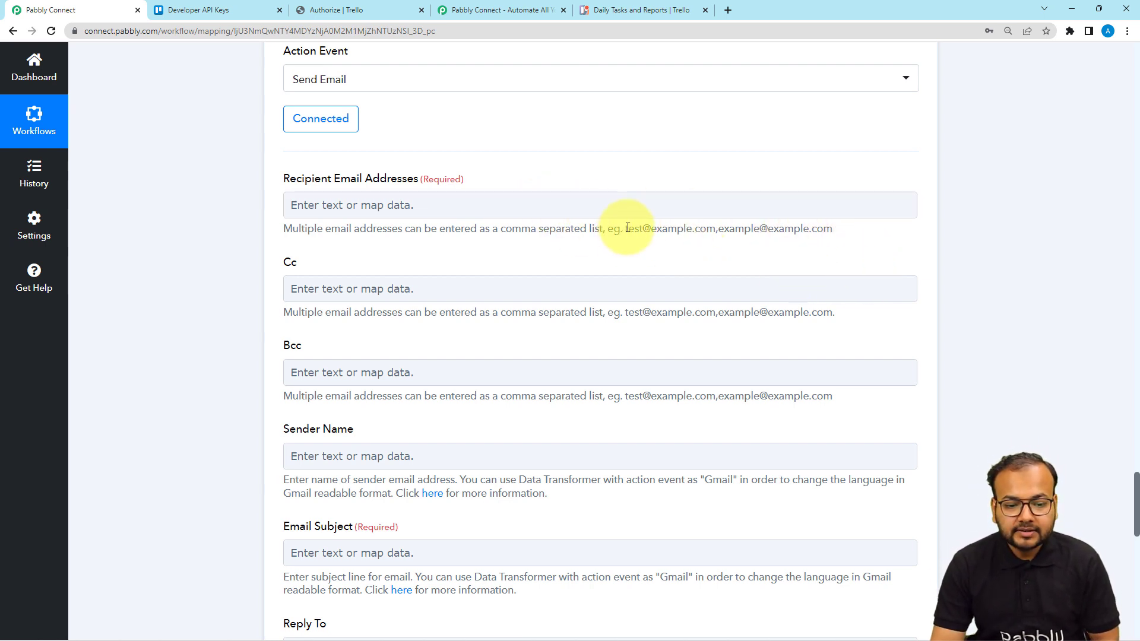
drag(636, 230, 821, 239)
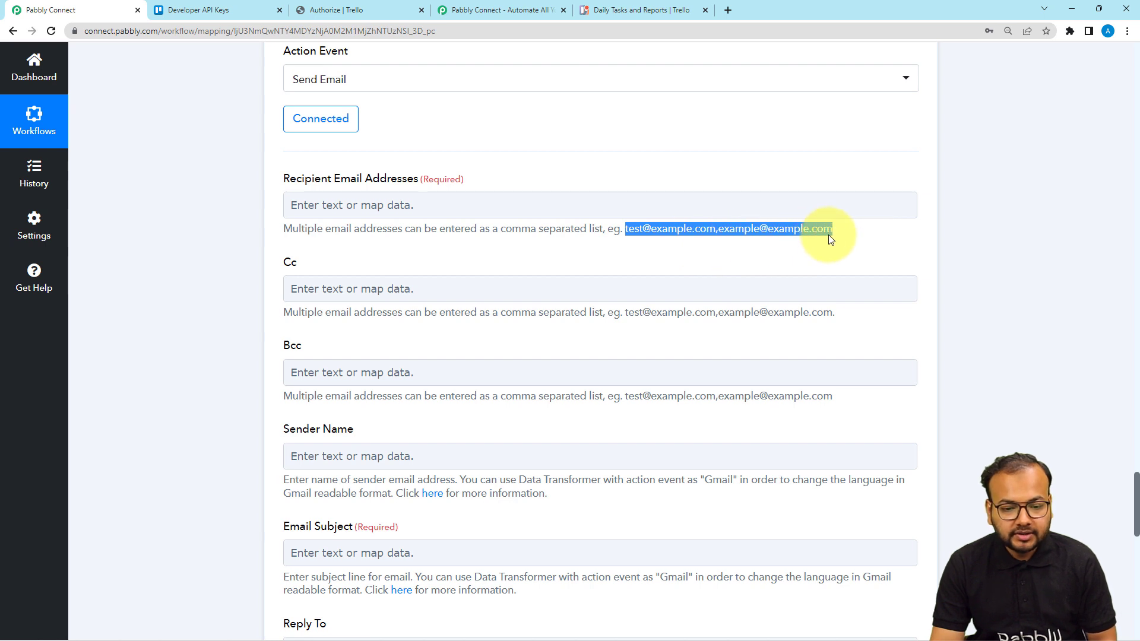
key(ctrl+c)
click(647, 196)
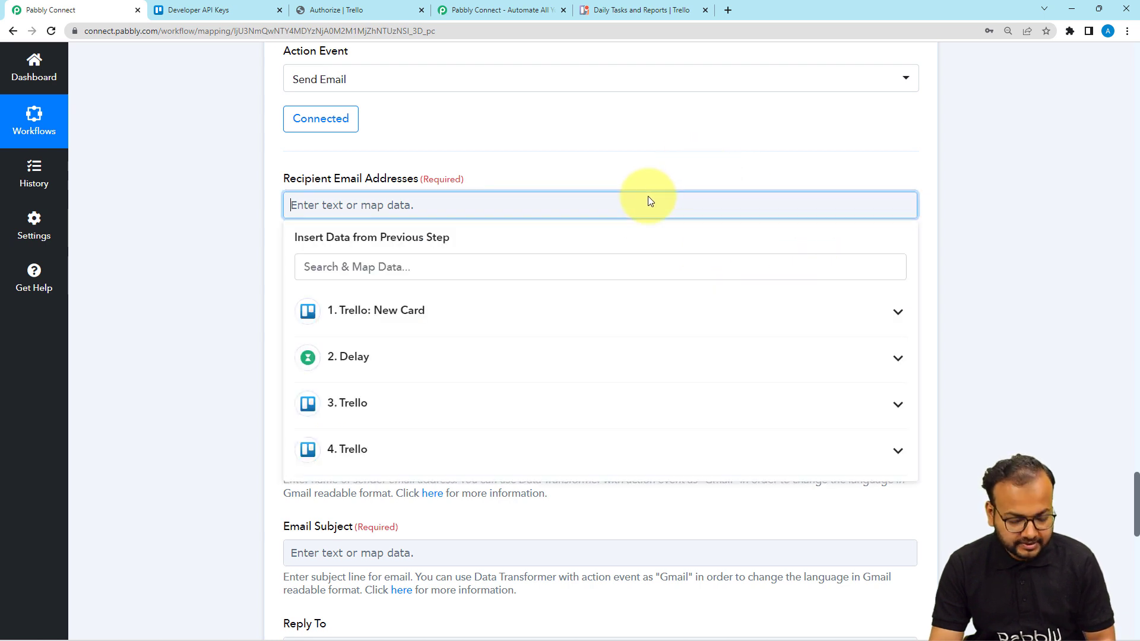
key(ctrl+v)
click(439, 178)
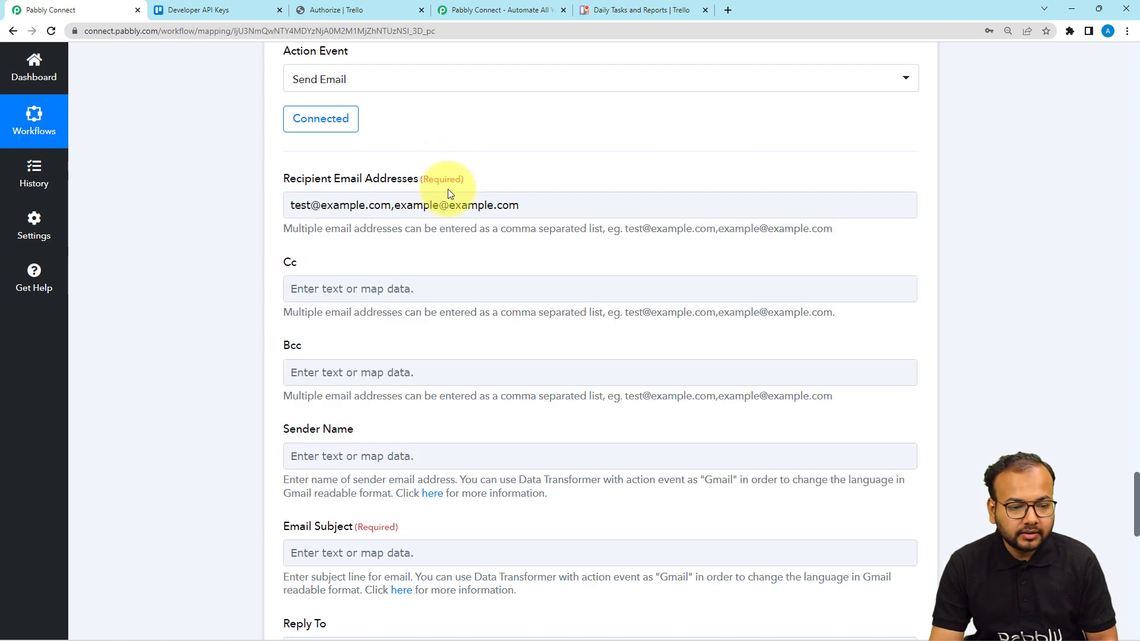
Step: Leave Cc and Bcc empty and set the email's Sender Name to Team Trello
scroll(559, 248, down, 2)
click(562, 254)
scroll(534, 213, down, 2)
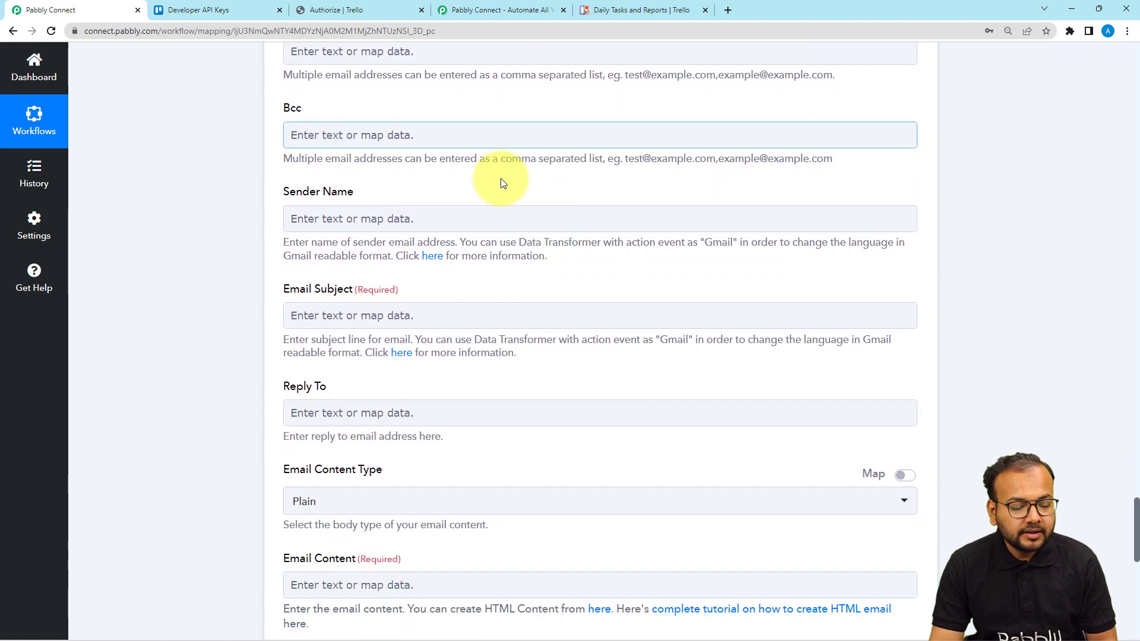
scroll(366, 127, up, 2)
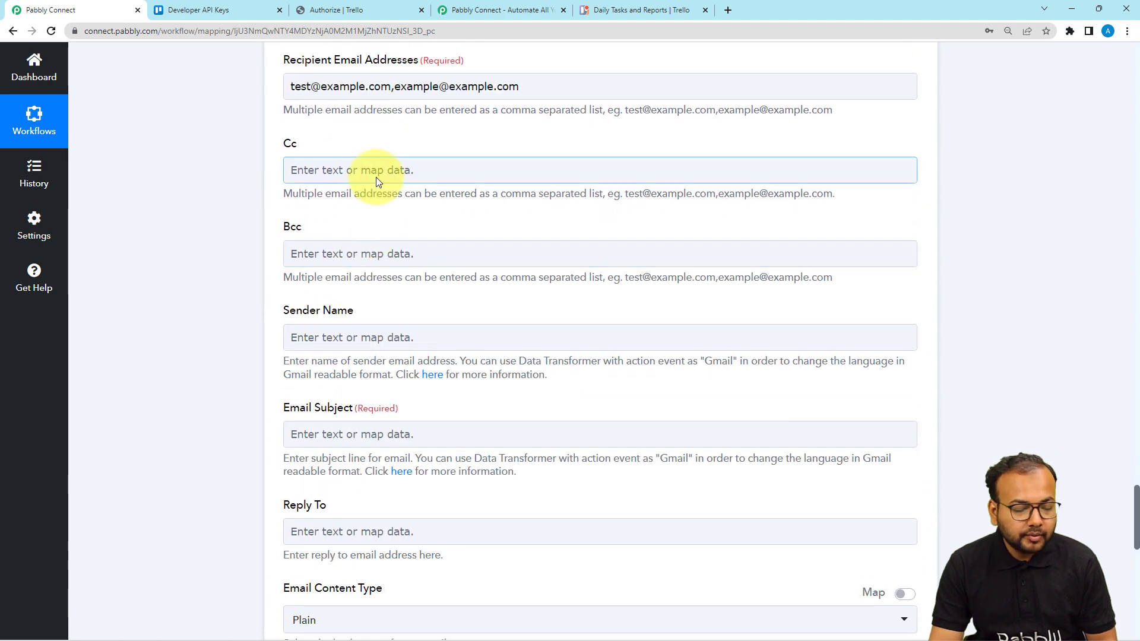
scroll(367, 256, down, 1)
scroll(365, 259, down, 2)
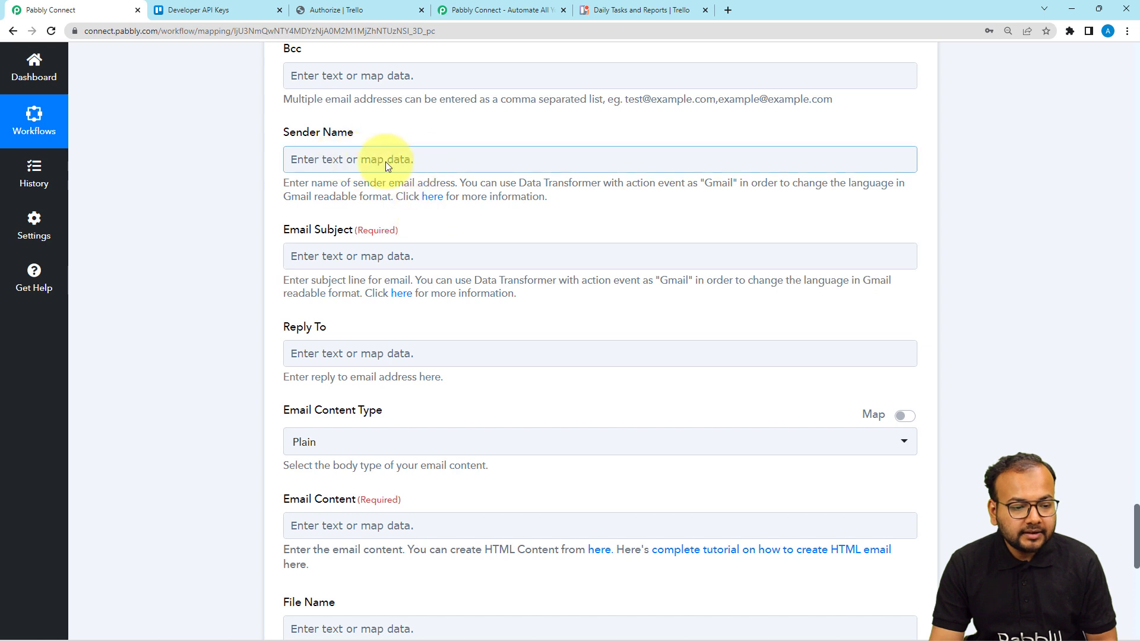
click(362, 165)
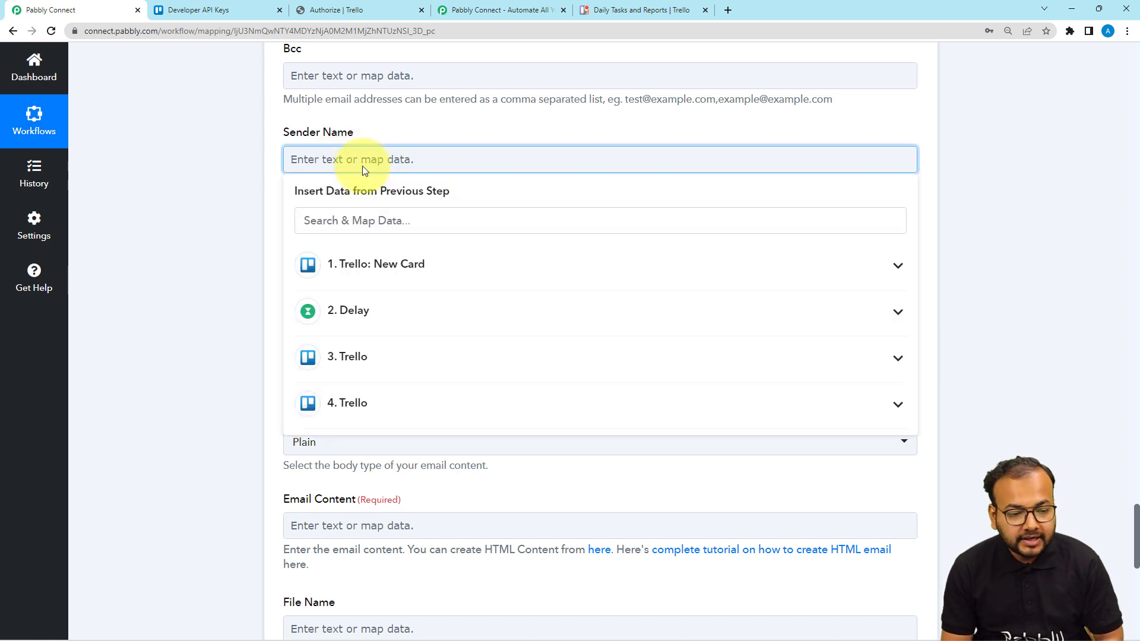
text(Tesm)
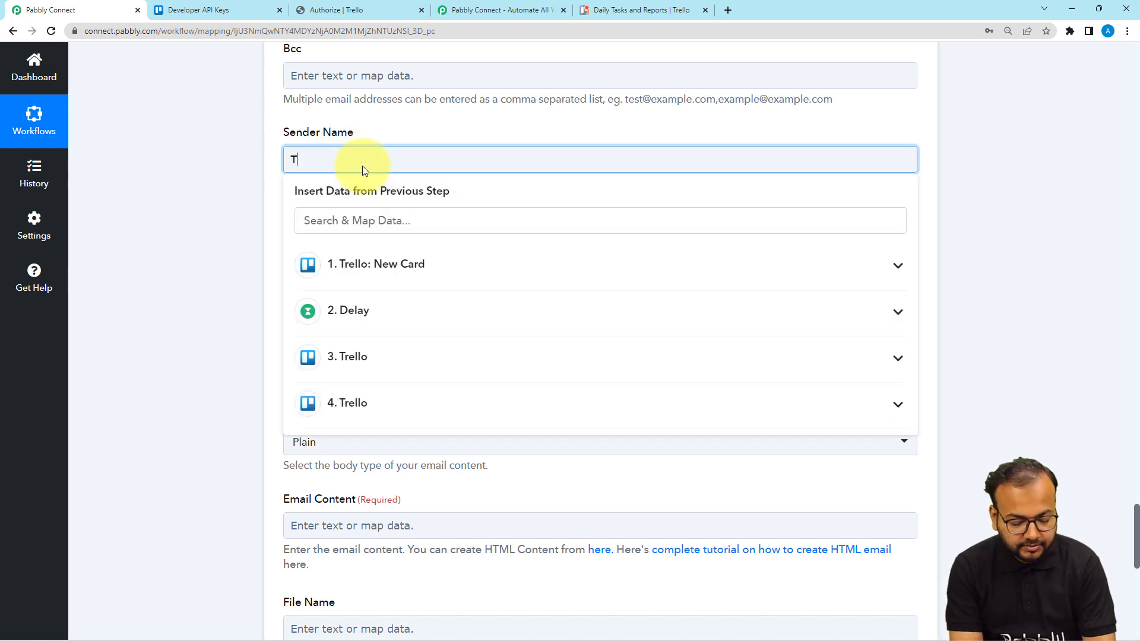
key(BackSpace)
key(BackSpace)
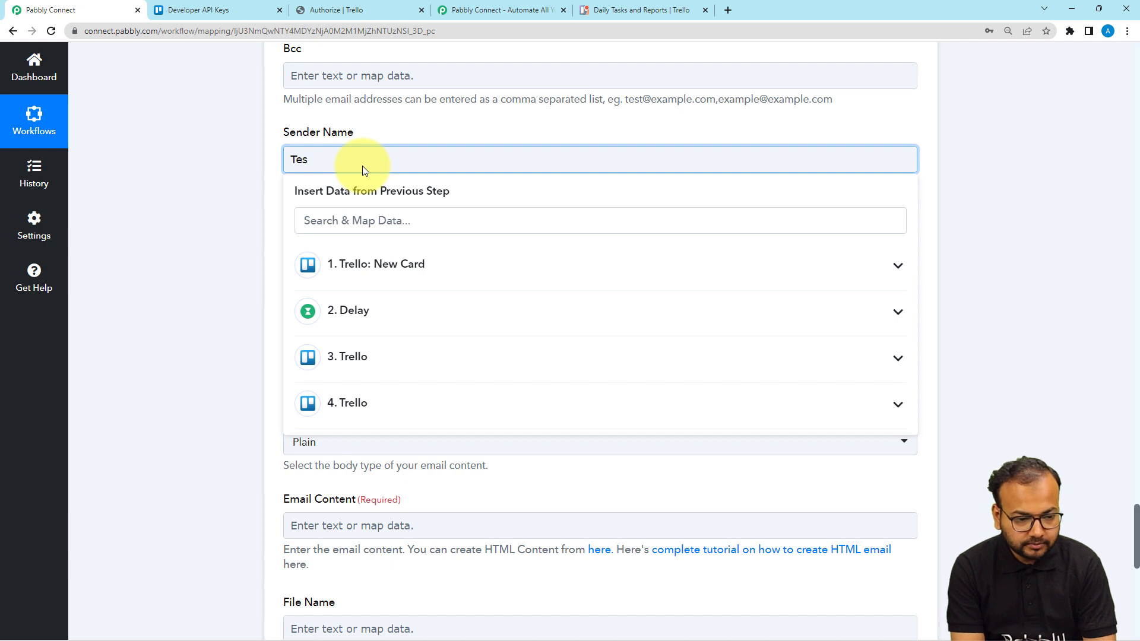
text(t)
key(BackSpace)
key(BackSpace)
text(am Te)
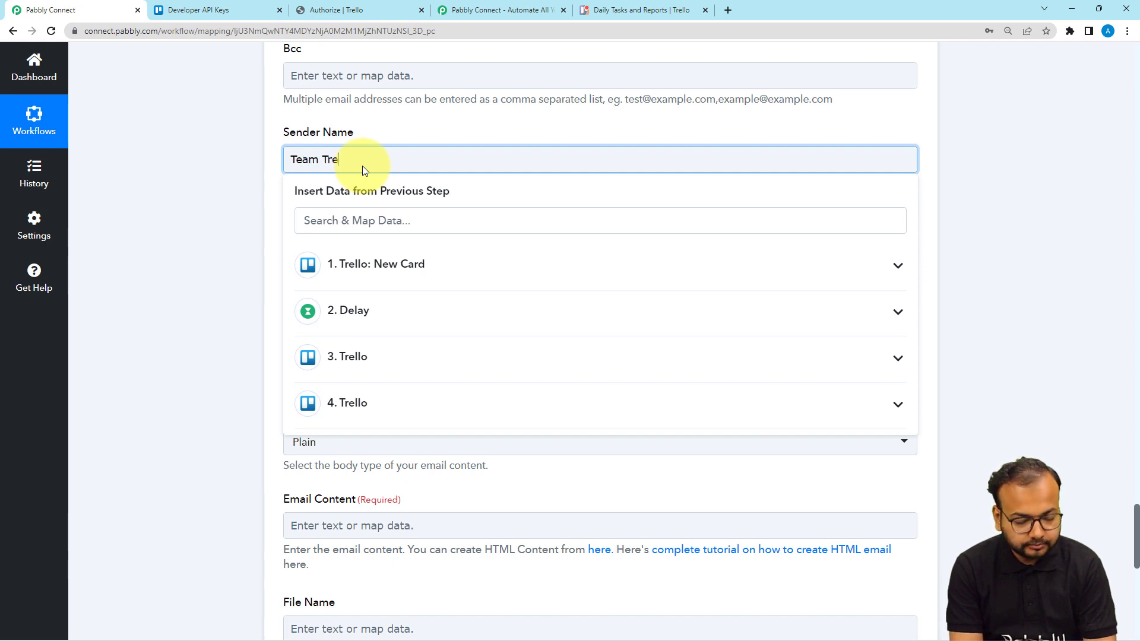
click(378, 138)
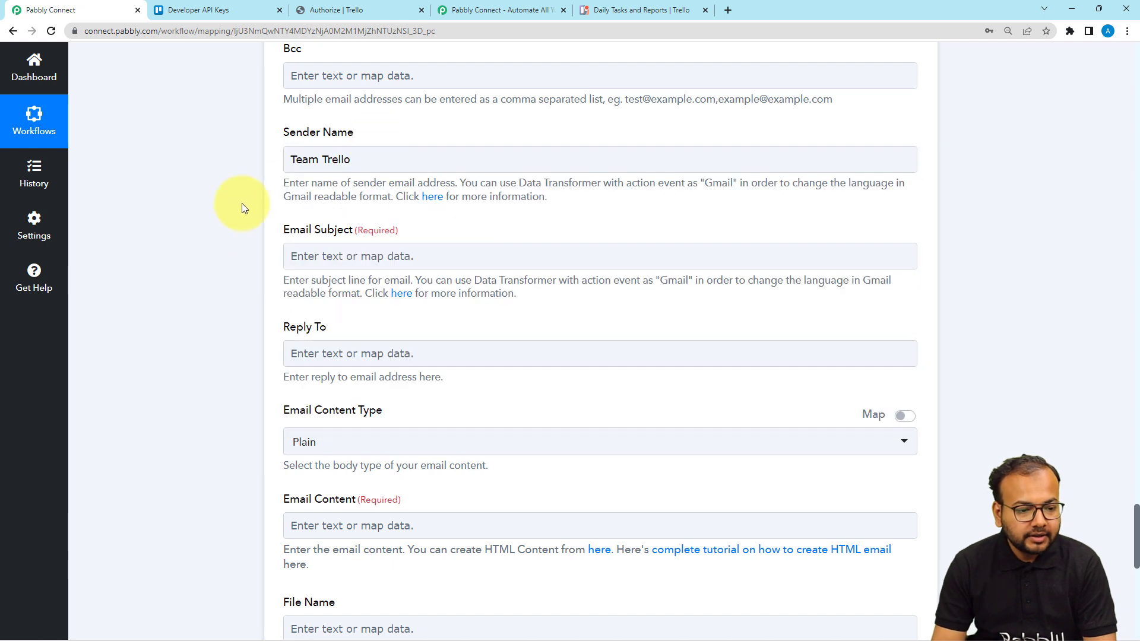
click(345, 259)
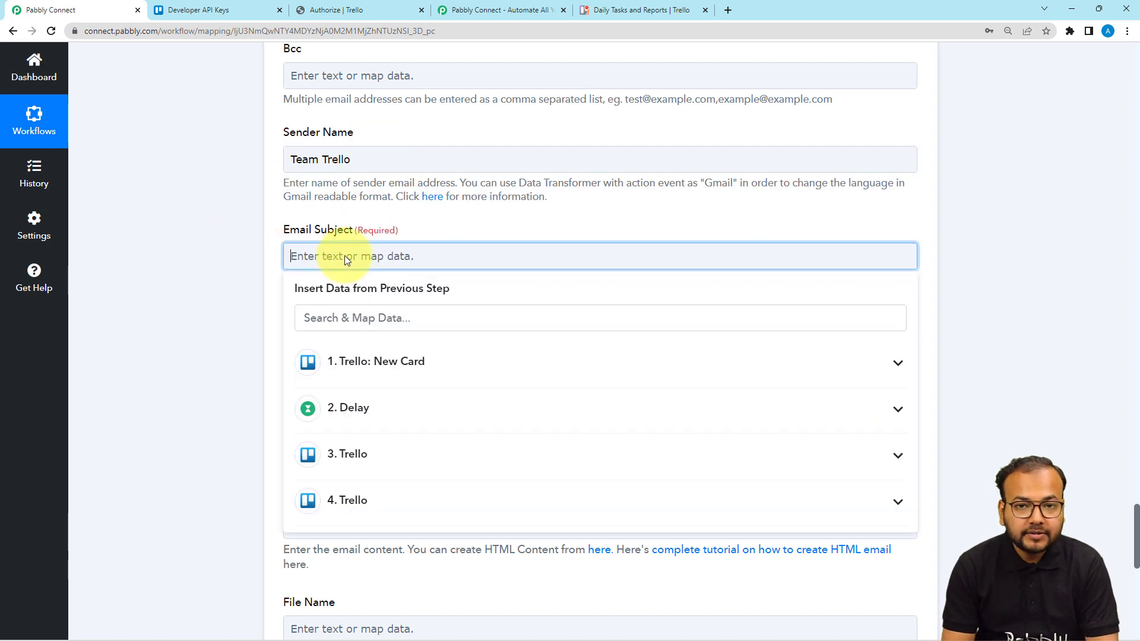
text(Trello Cs)
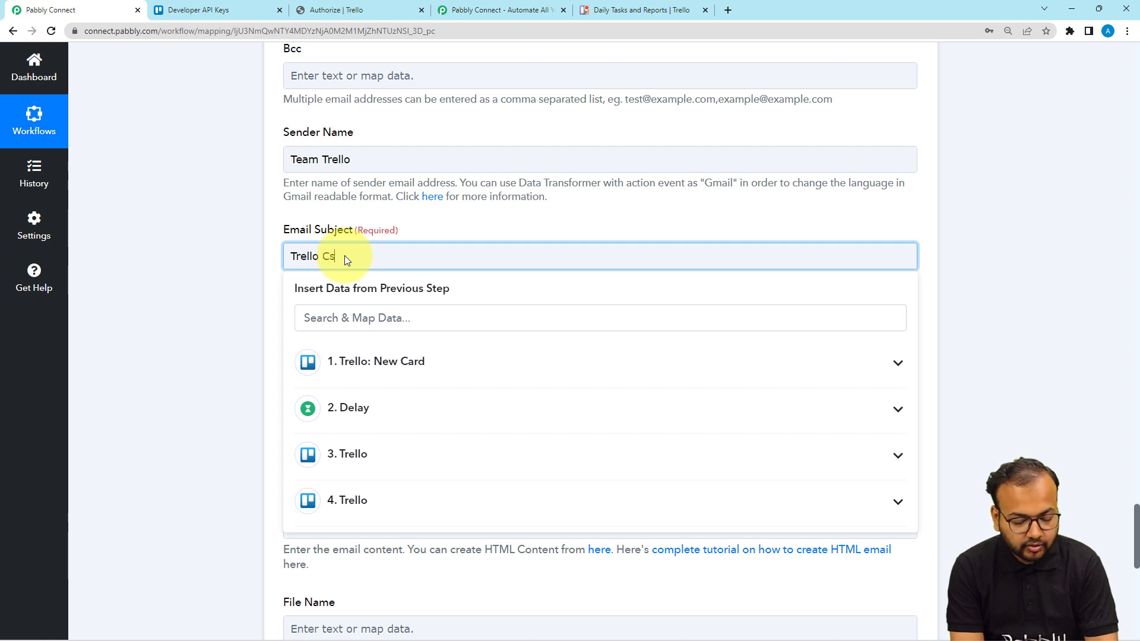
text(r)
key(ctrl+a)
key(BackSpace)
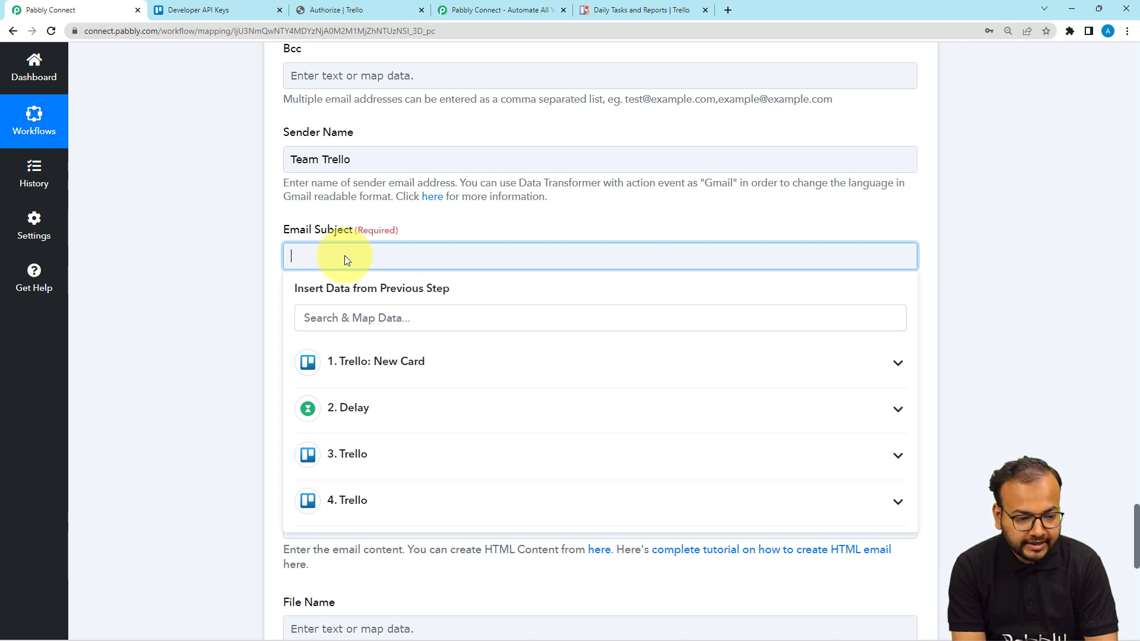
Step: Set the email subject to "New Trello card details"
text(New)
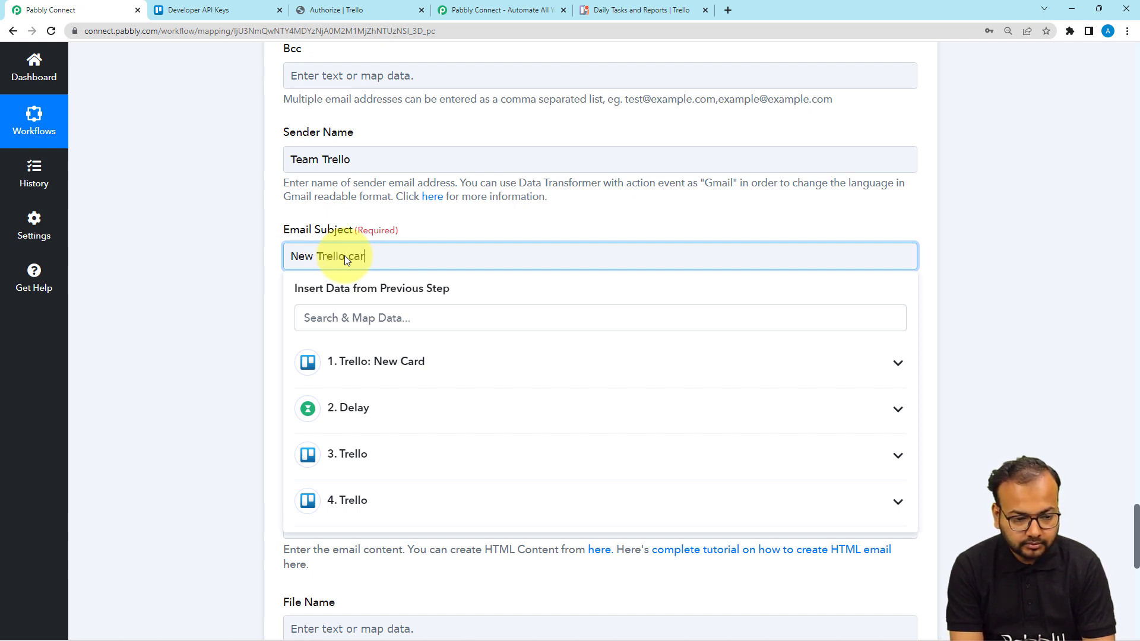
text(Trello card deta)
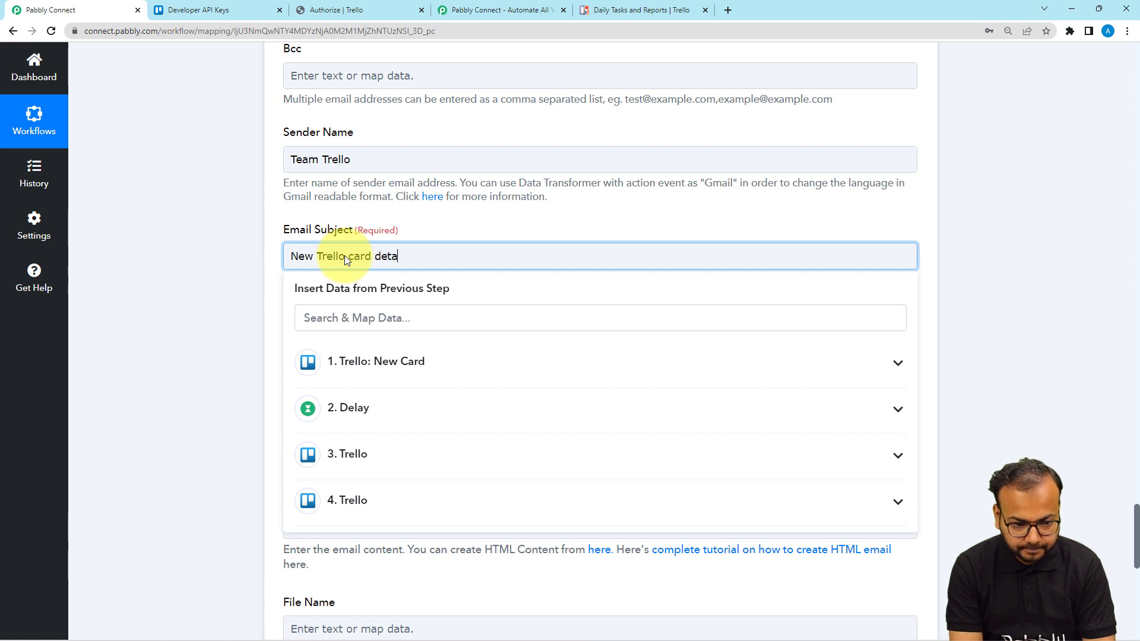
text(ils)
click(392, 235)
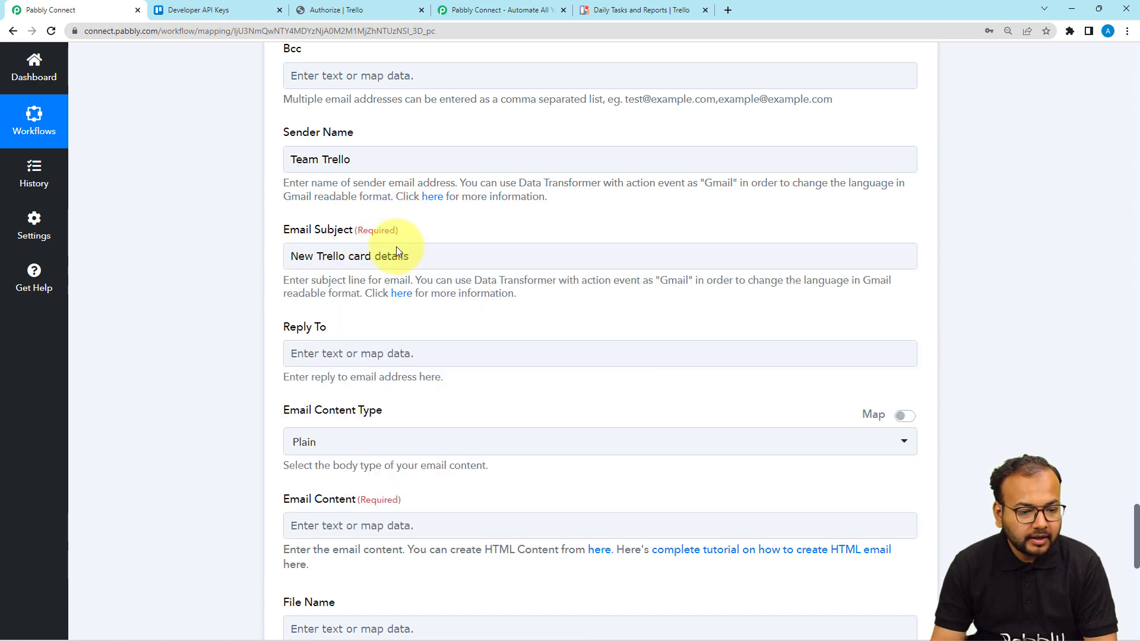
Step: Leave Reply To empty and keep the email content type as Plain
scroll(395, 248, down, 2)
scroll(395, 249, down, 1)
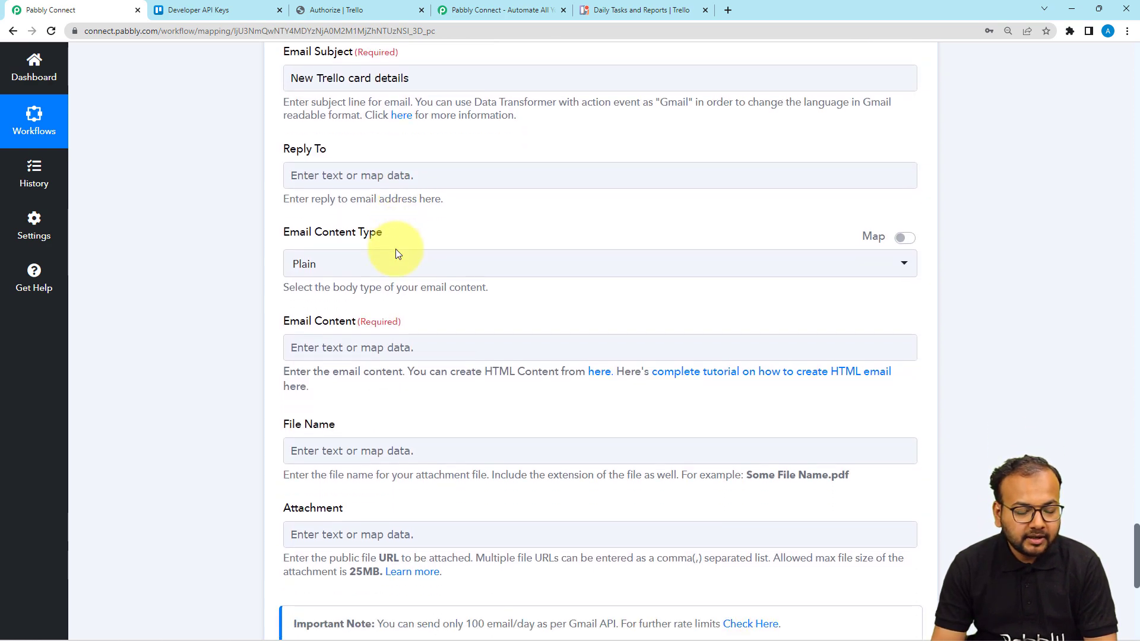
click(327, 270)
click(319, 324)
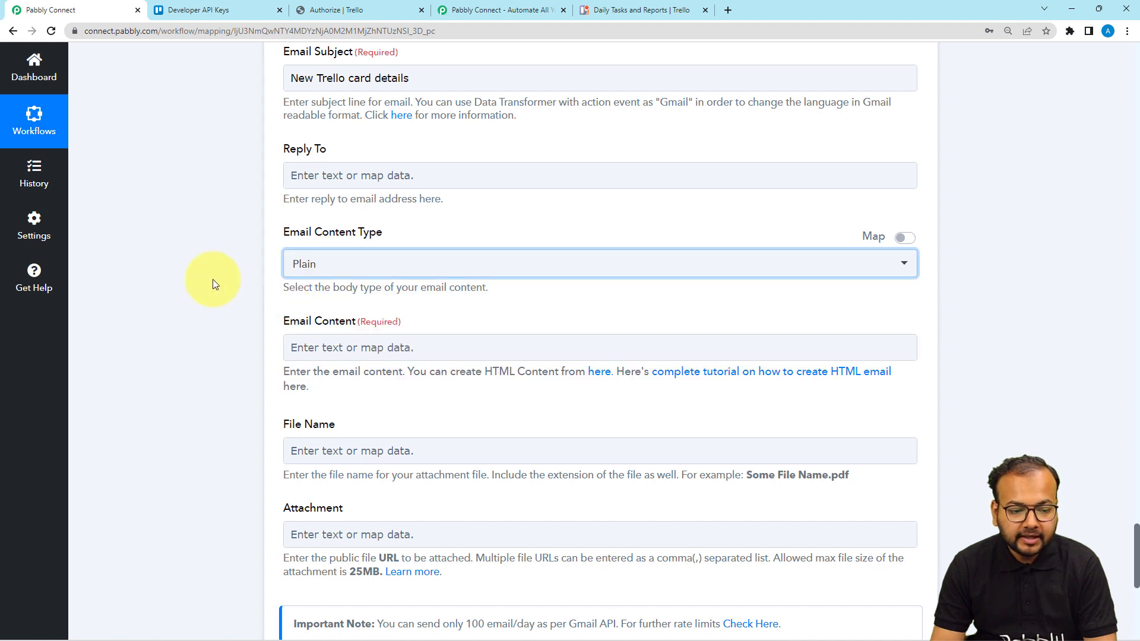
Step: Fill the Email Content with a message addressed to "Dear someone" announcing a new Trello card, with blank board name, Card Title and Description spots and an attachment note
scroll(247, 315, down, 2)
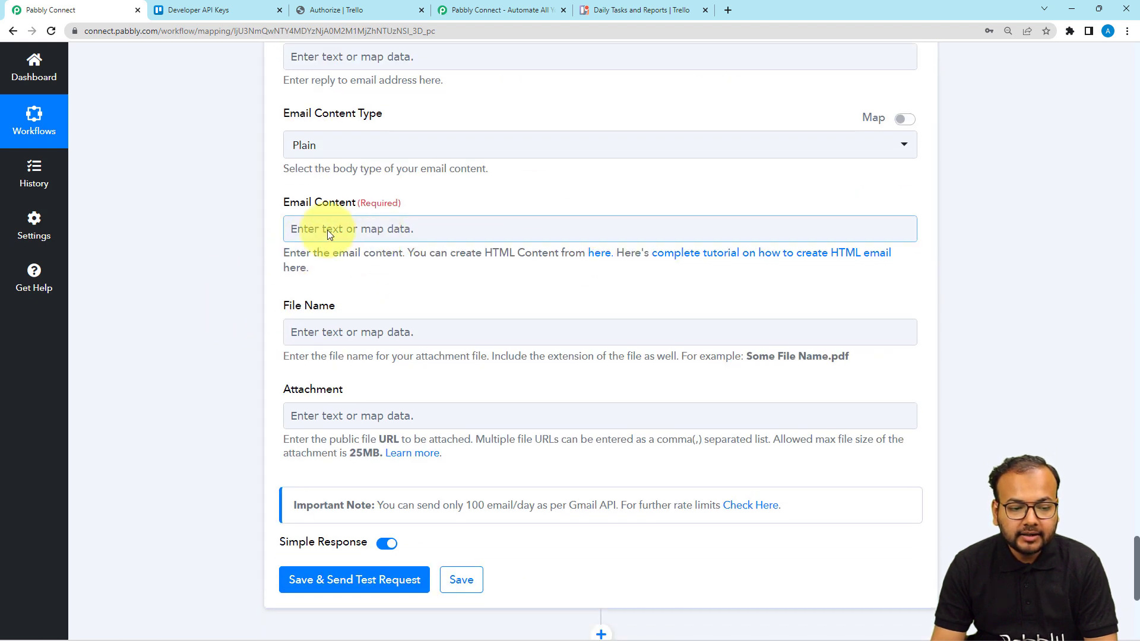
click(442, 233)
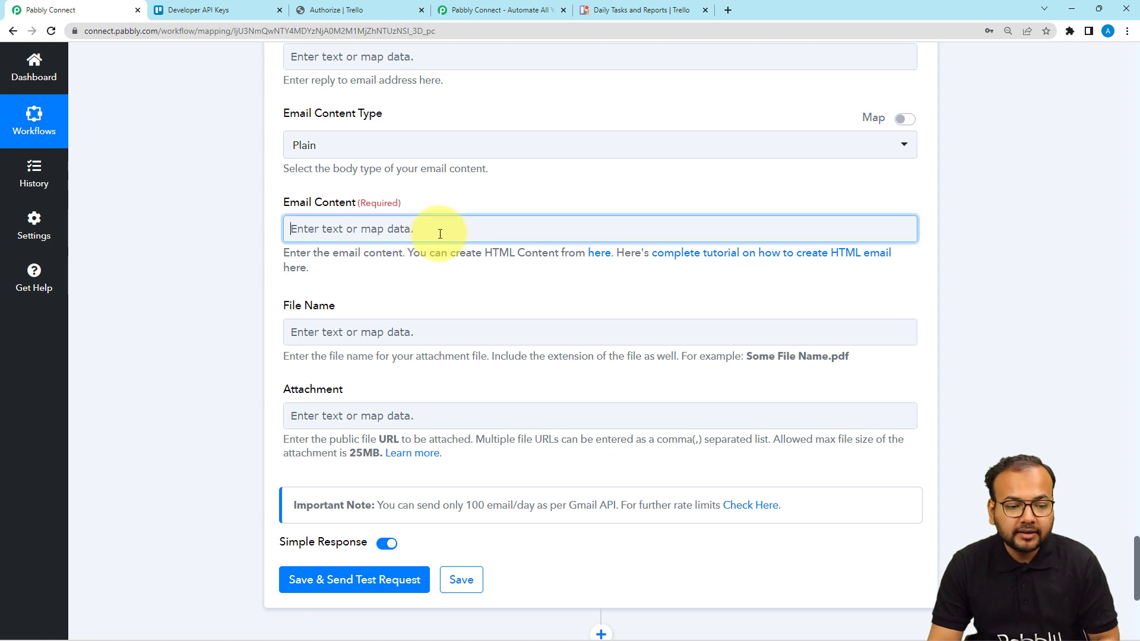
click(440, 233)
text(Dear someone,  This is to inform you that a new card is added in  board in trello. The details of the card are as follows:  Card Title: Description:  Please find the card attachments attached, Best.)
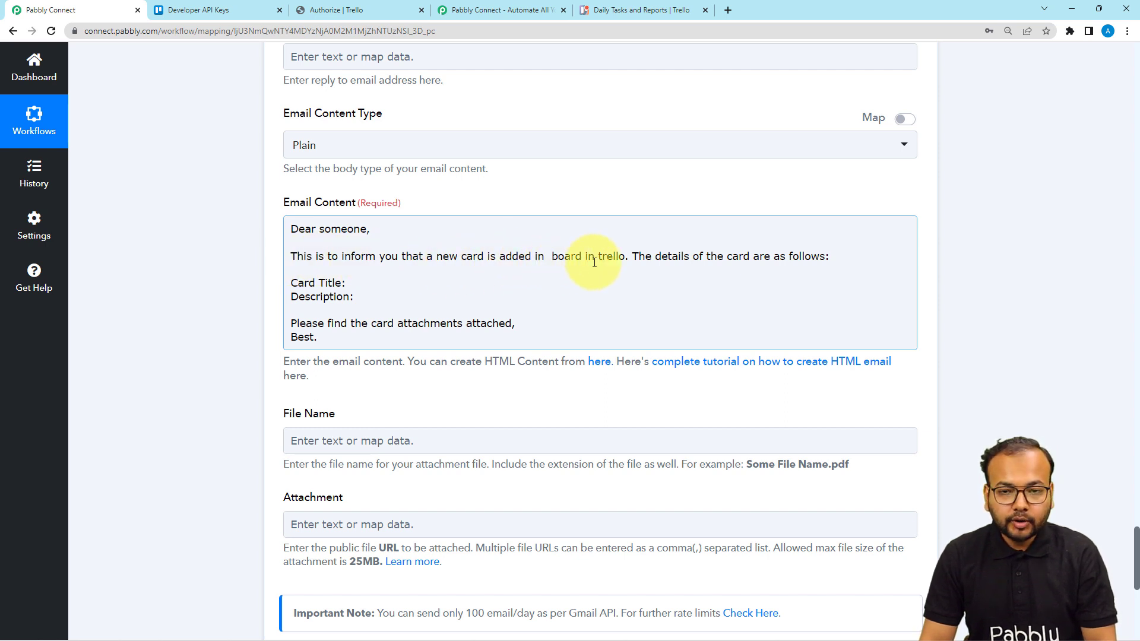
Step: Map Action Data Board Name from the Trello New Card step between "added in" and "board in trello" in the email content
click(547, 257)
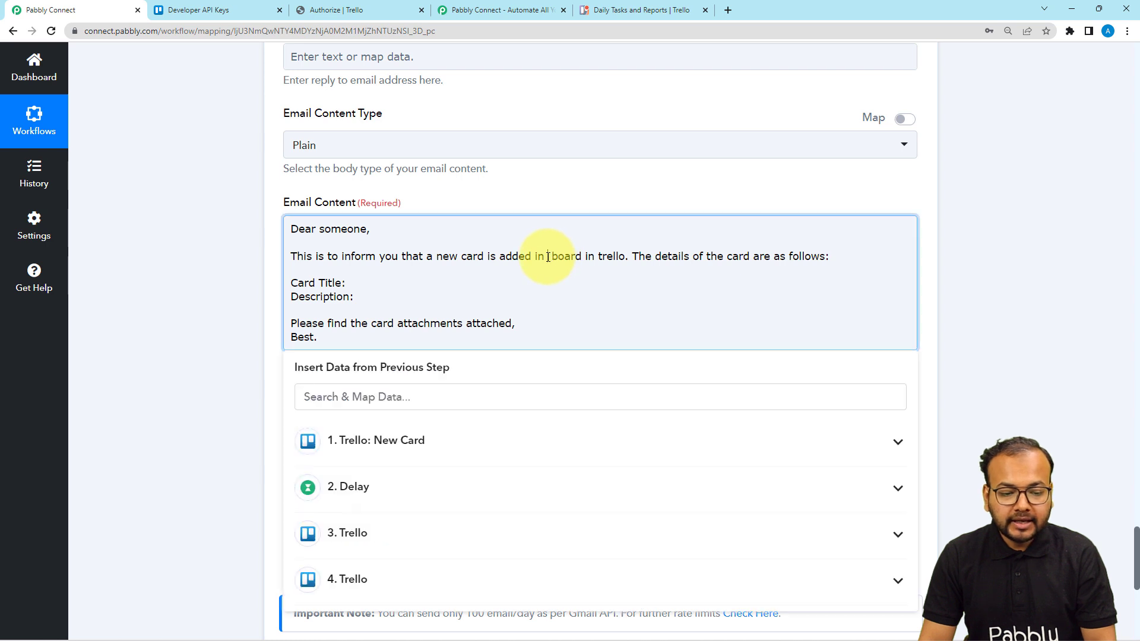
scroll(438, 323, down, 2)
click(438, 324)
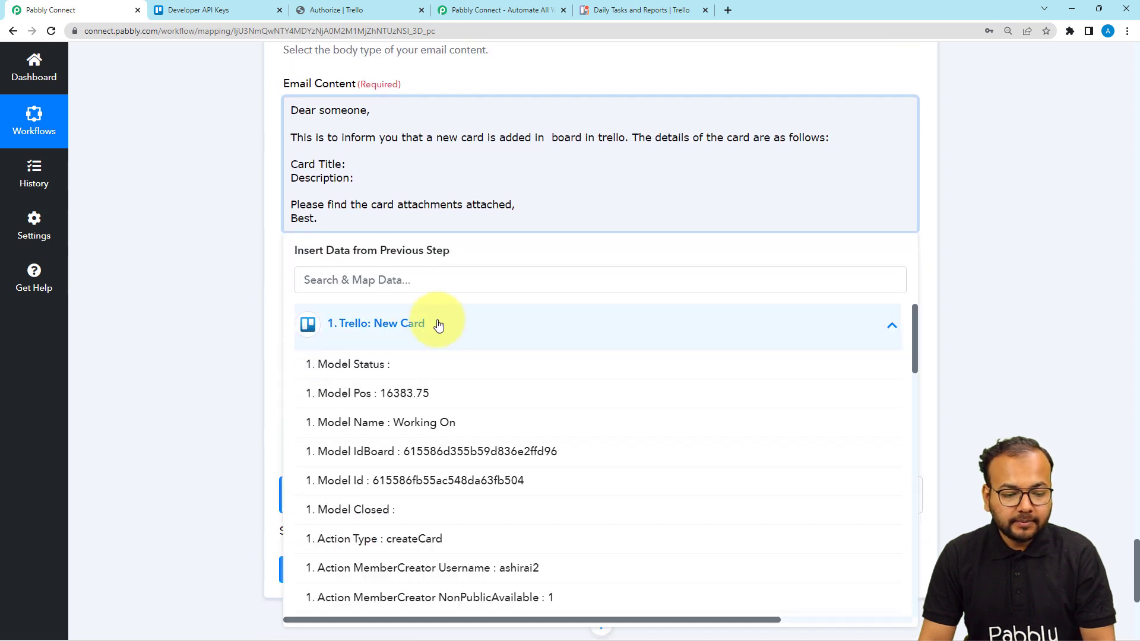
click(547, 140)
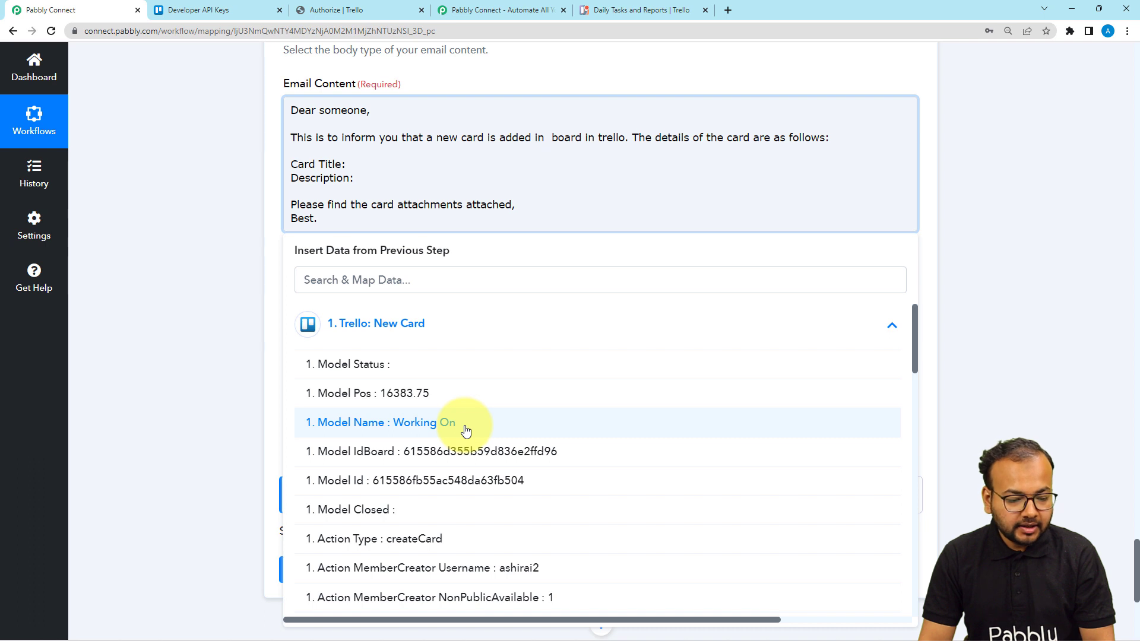
scroll(466, 430, down, 4)
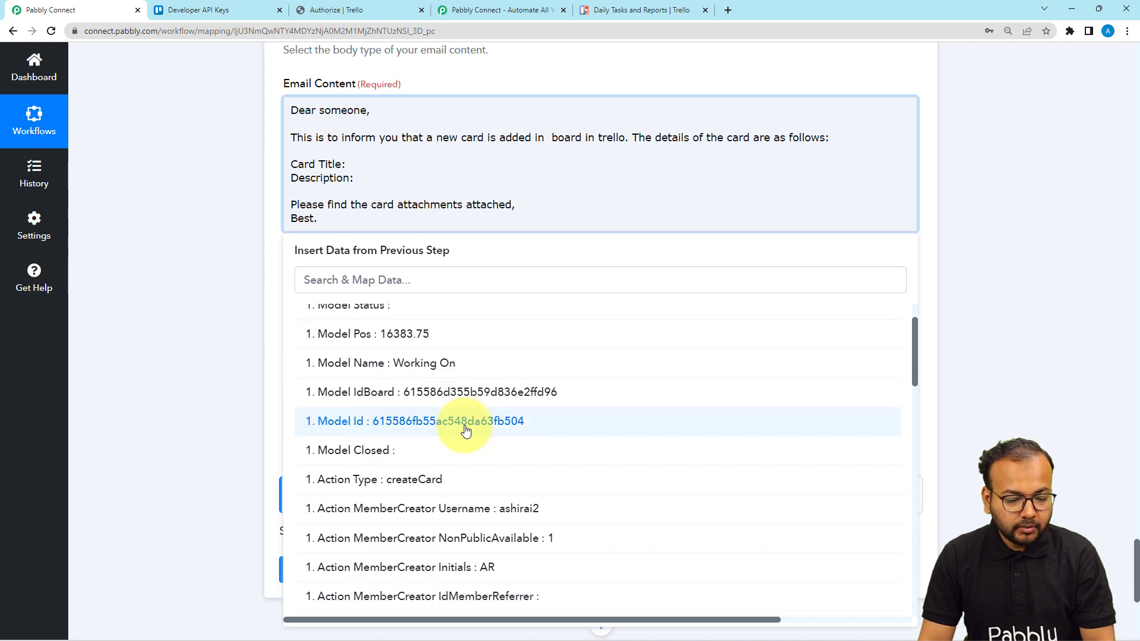
scroll(466, 430, down, 4)
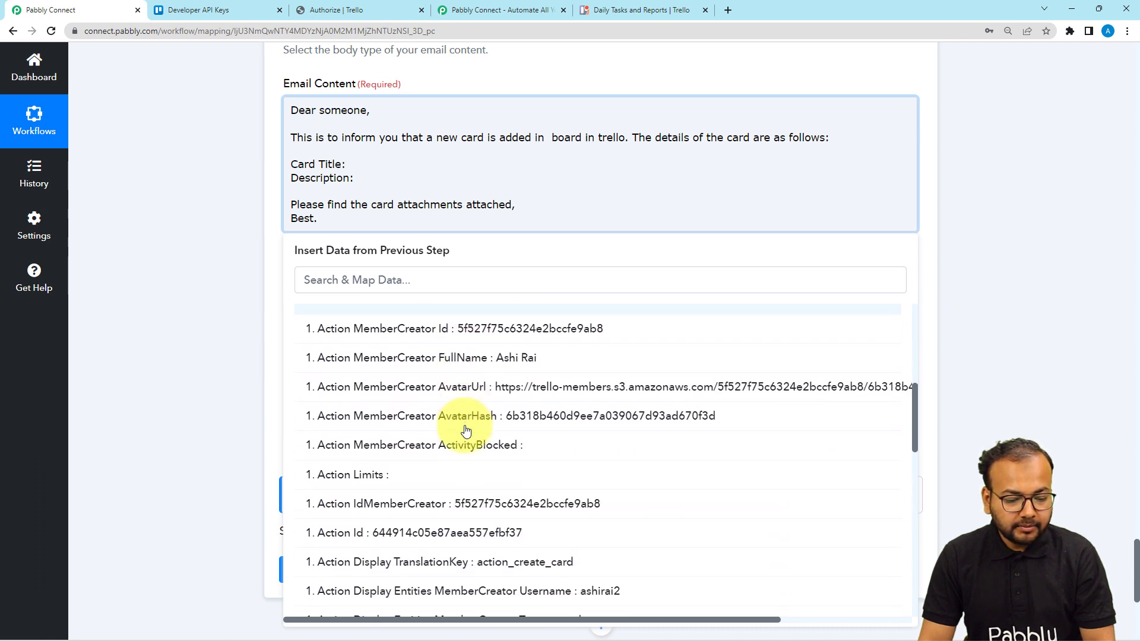
scroll(464, 431, up, 3)
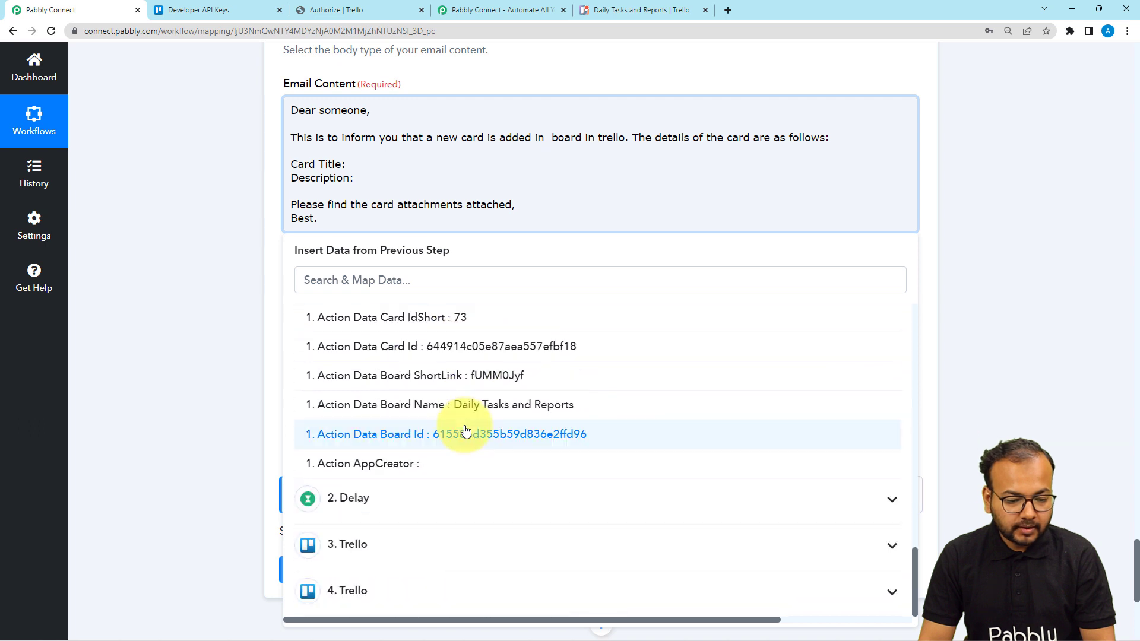
click(420, 407)
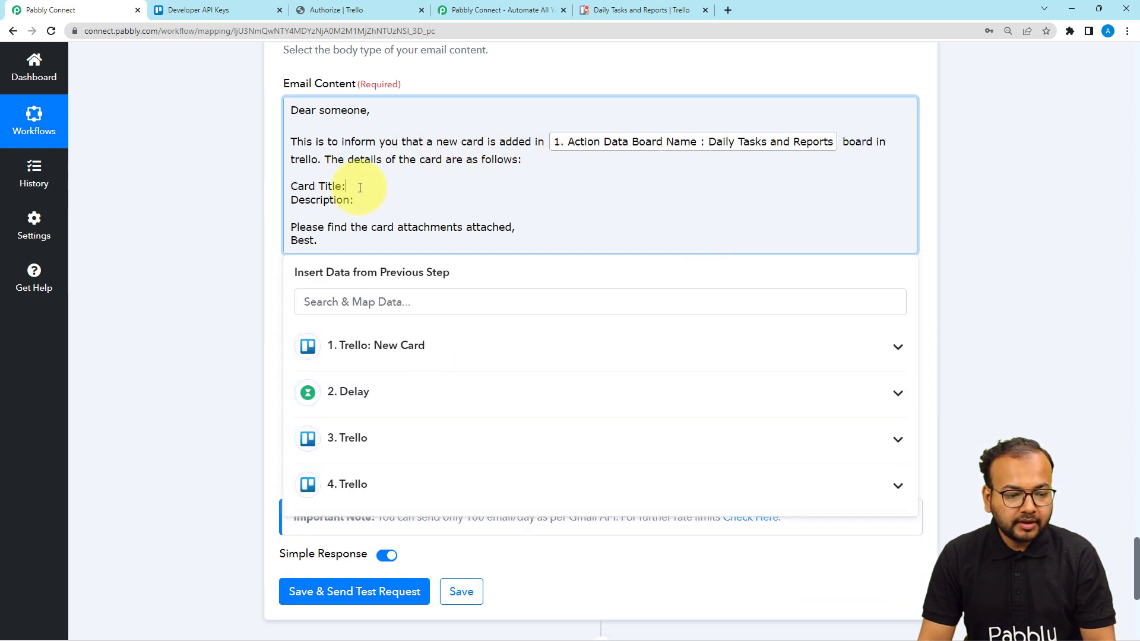
Step: Map Action Display Entities Card Text from the Trello New Card step after "Card Title:" in the email content
click(382, 346)
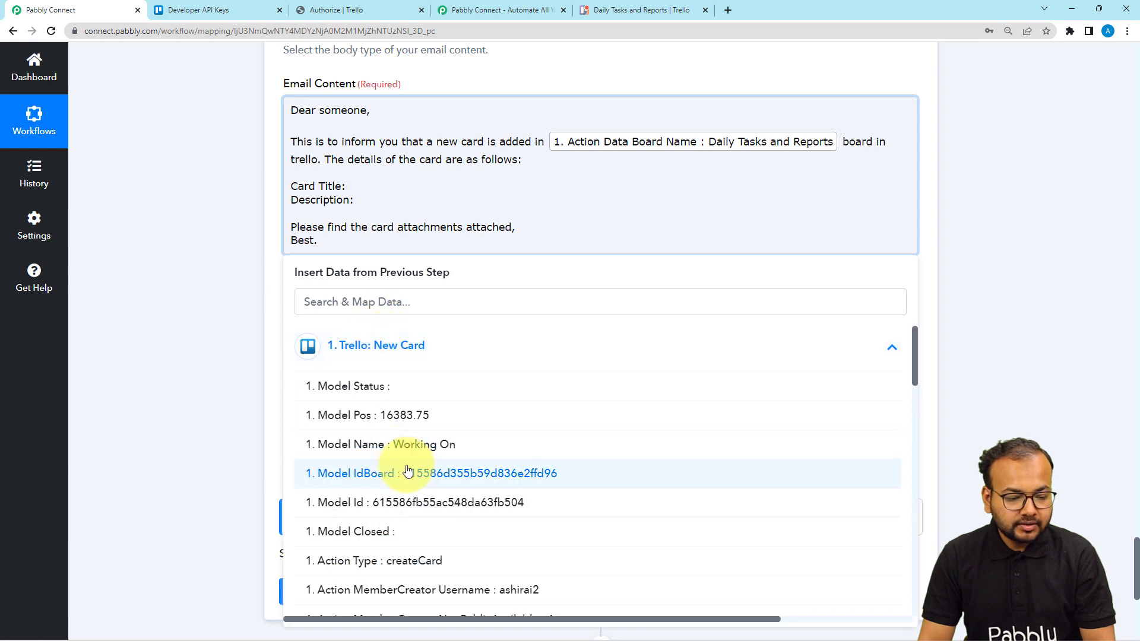
scroll(427, 538, down, 10)
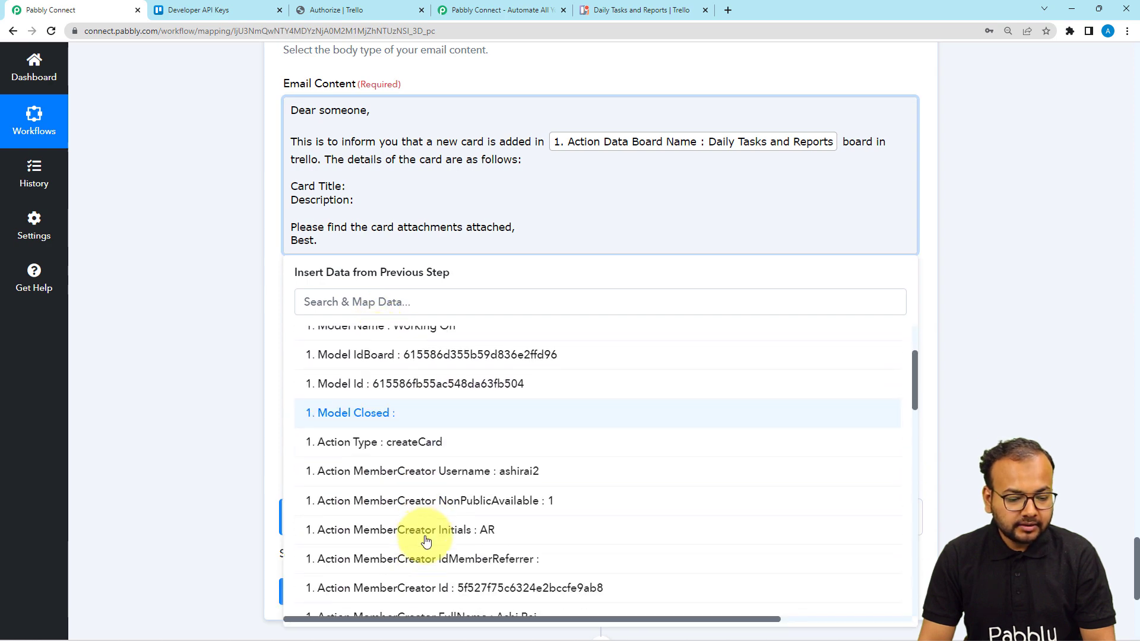
click(500, 503)
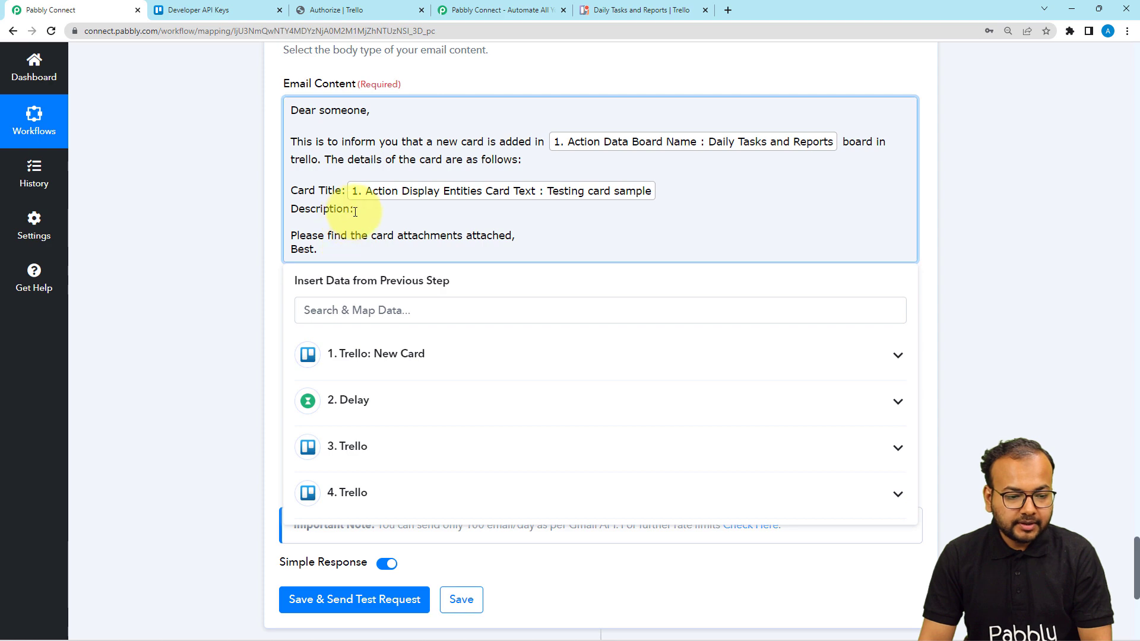
click(382, 354)
scroll(407, 483, down, 7)
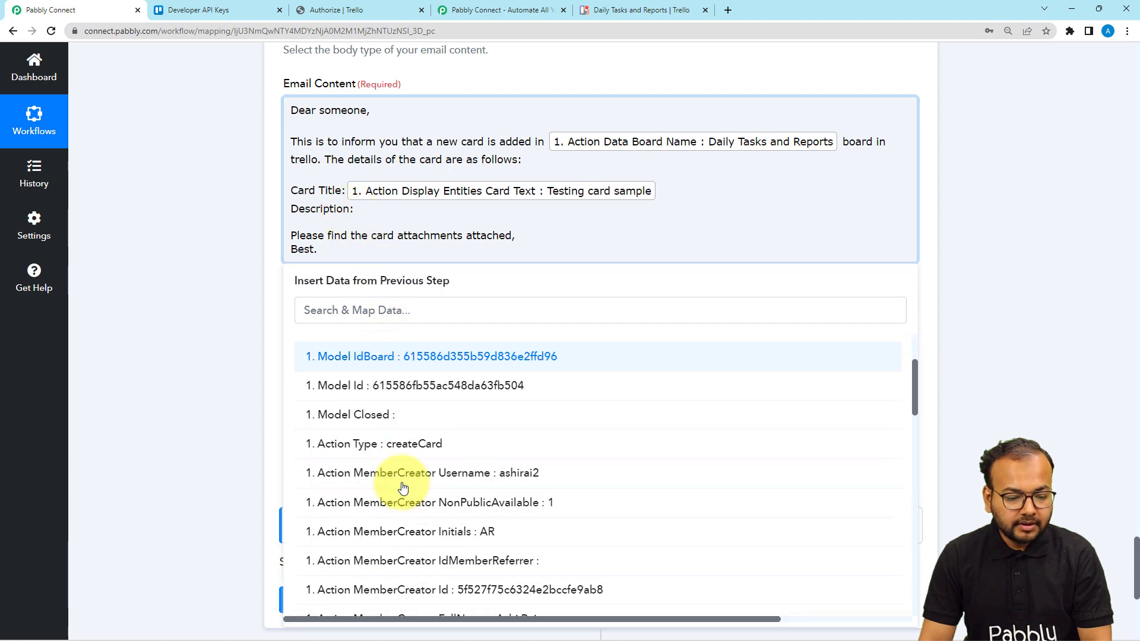
scroll(402, 487, down, 7)
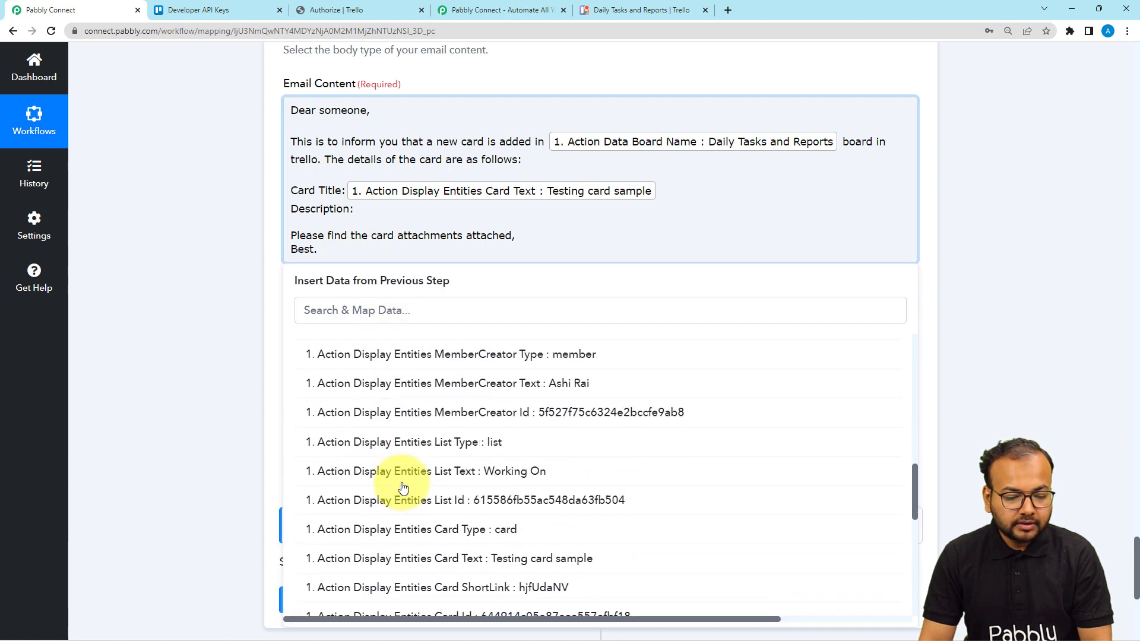
click(239, 286)
Step: Map the Desc field from the third step, Trello, into the email content below "Description:" and before the attachment sentence
click(321, 237)
scroll(349, 380, up, 5)
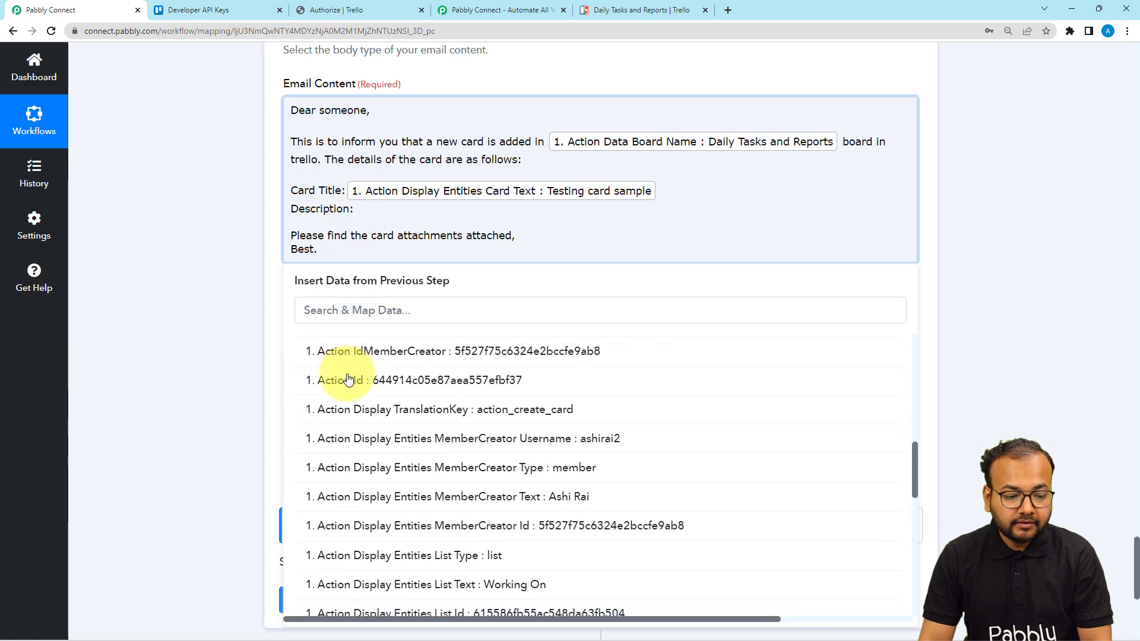
scroll(348, 380, up, 8)
click(348, 378)
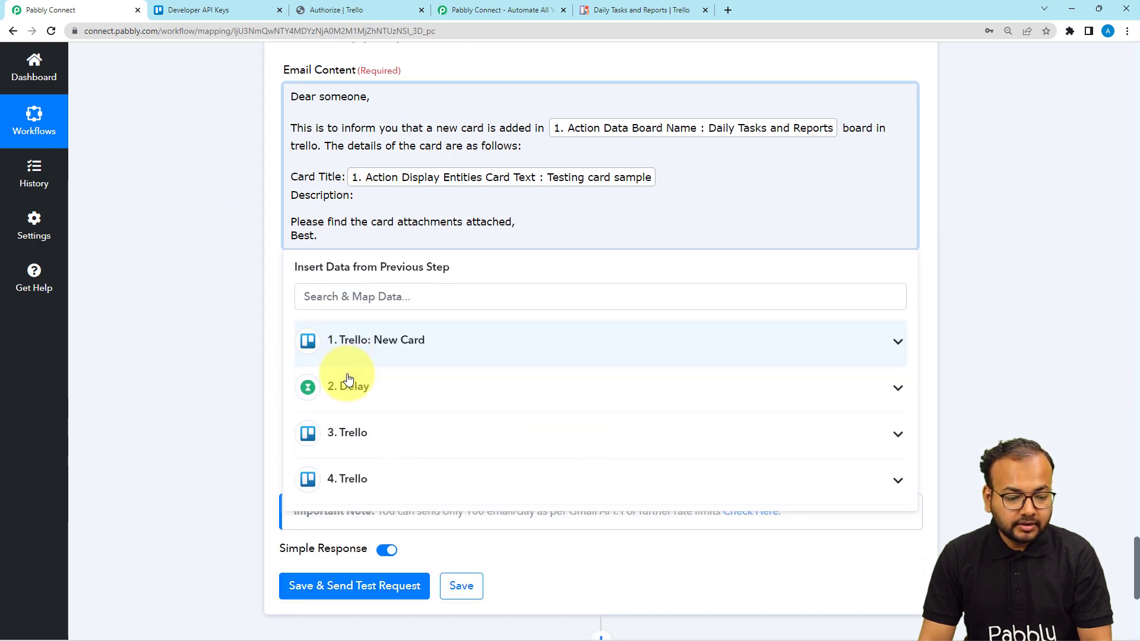
scroll(348, 378, down, 2)
click(358, 332)
scroll(380, 413, down, 3)
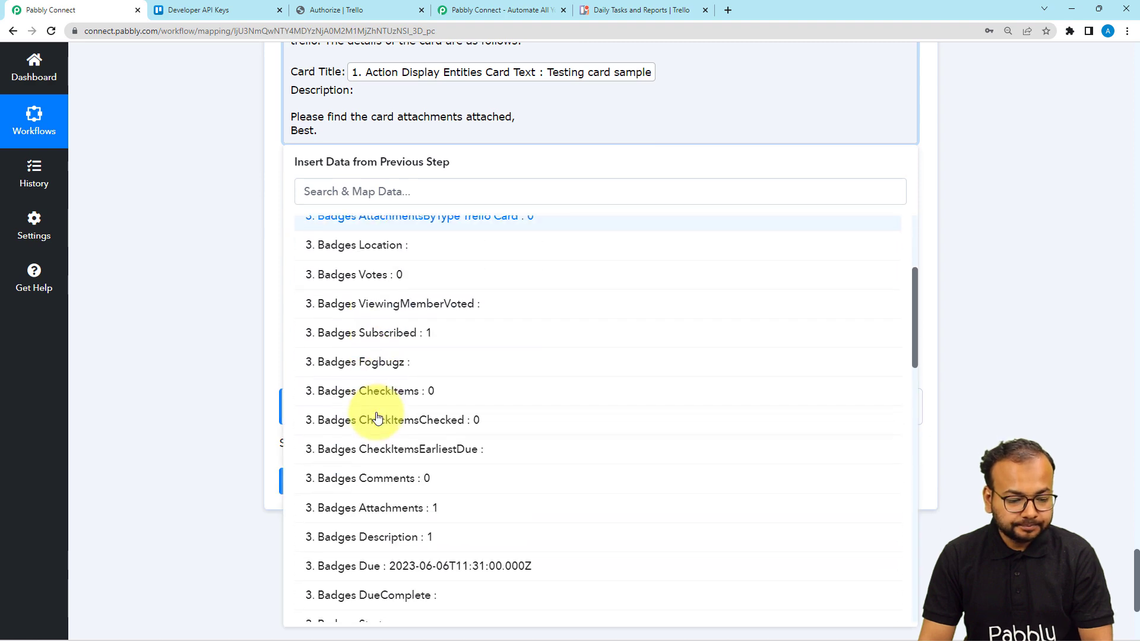
scroll(378, 417, down, 6)
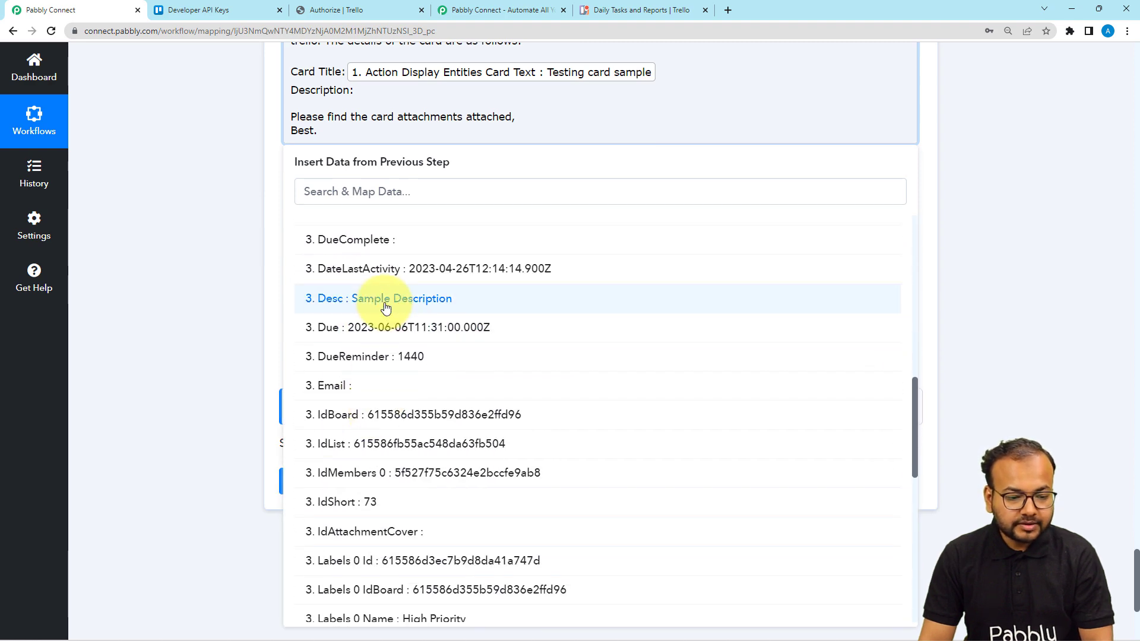
click(386, 307)
Step: Map the FileName field from the fourth step, Trello, into the email's File Name
click(223, 208)
scroll(223, 208, down, 1)
click(319, 184)
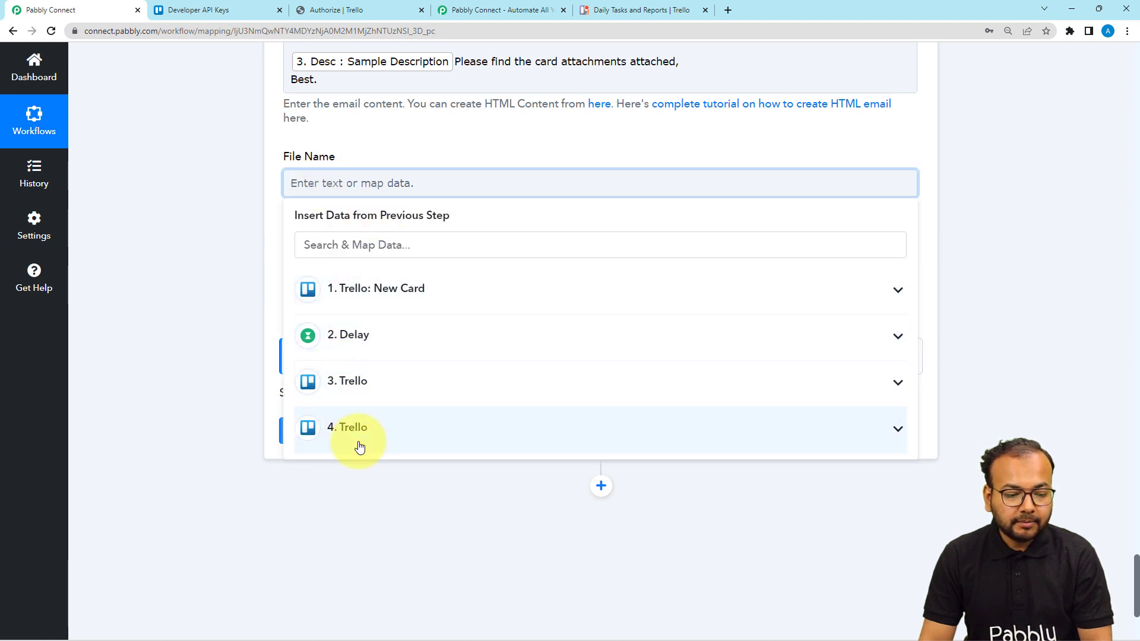
click(360, 446)
scroll(360, 447, down, 2)
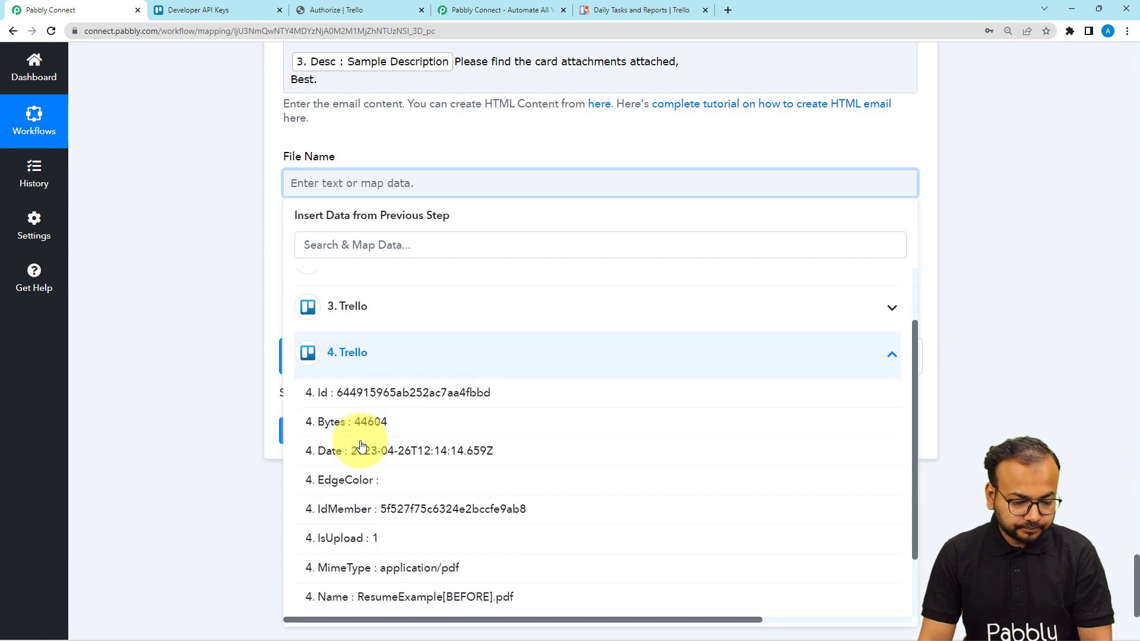
scroll(361, 446, up, 2)
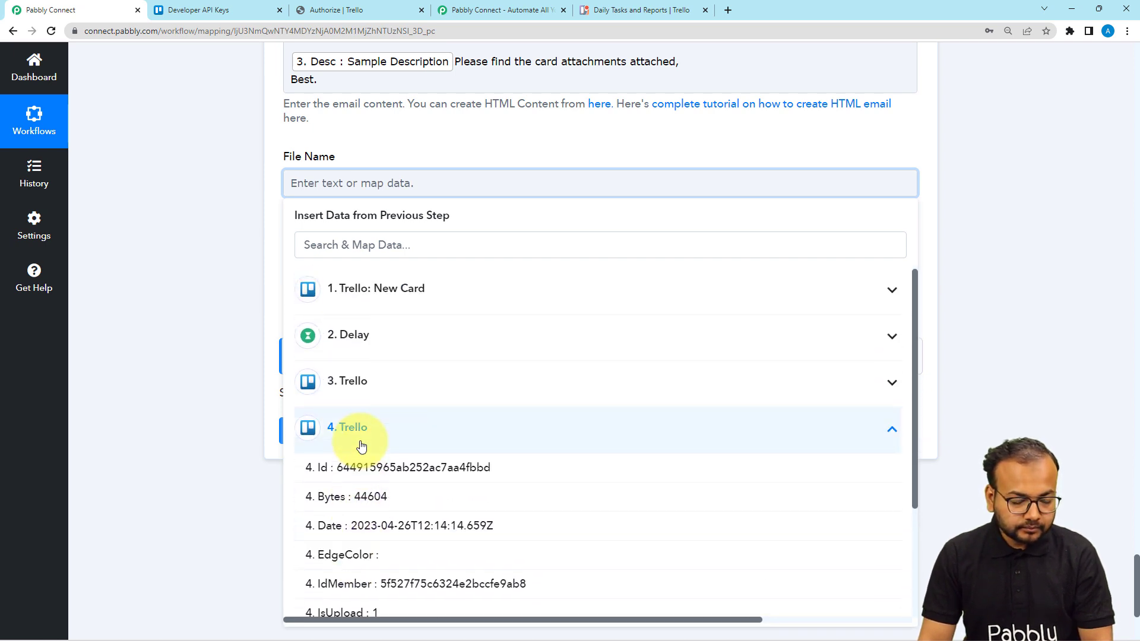
click(401, 390)
click(401, 390)
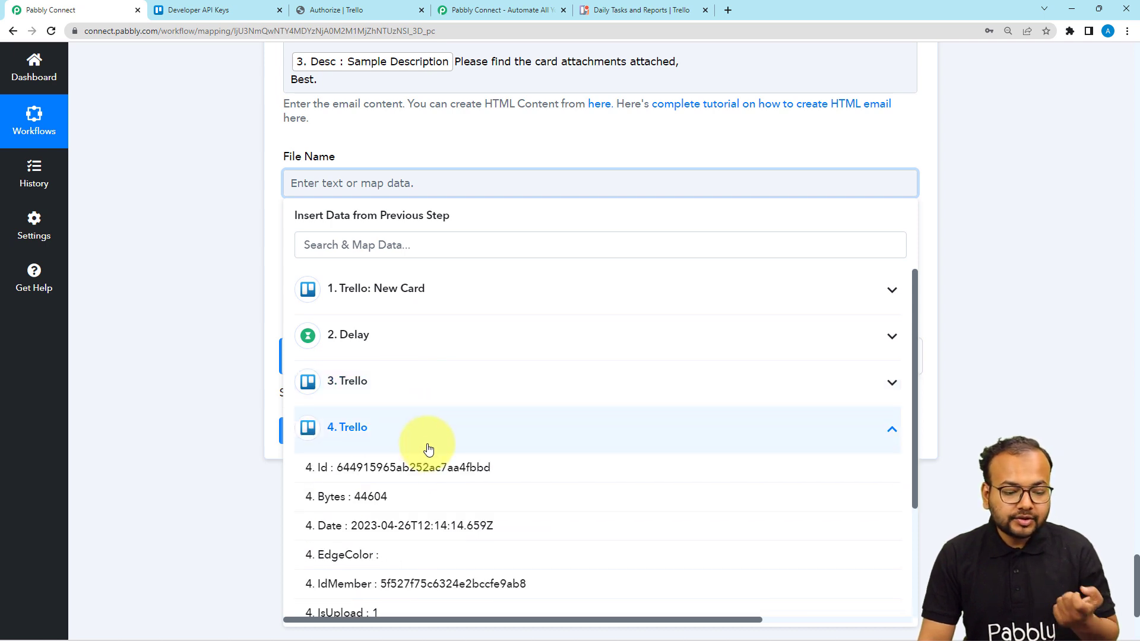
scroll(425, 491, down, 3)
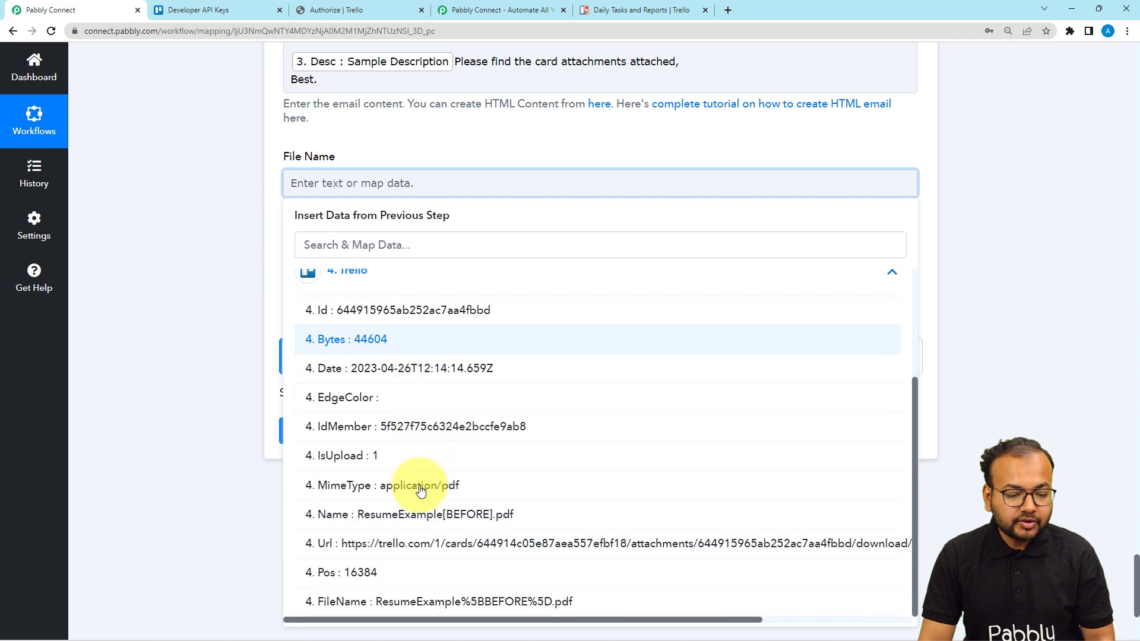
scroll(420, 492, down, 1)
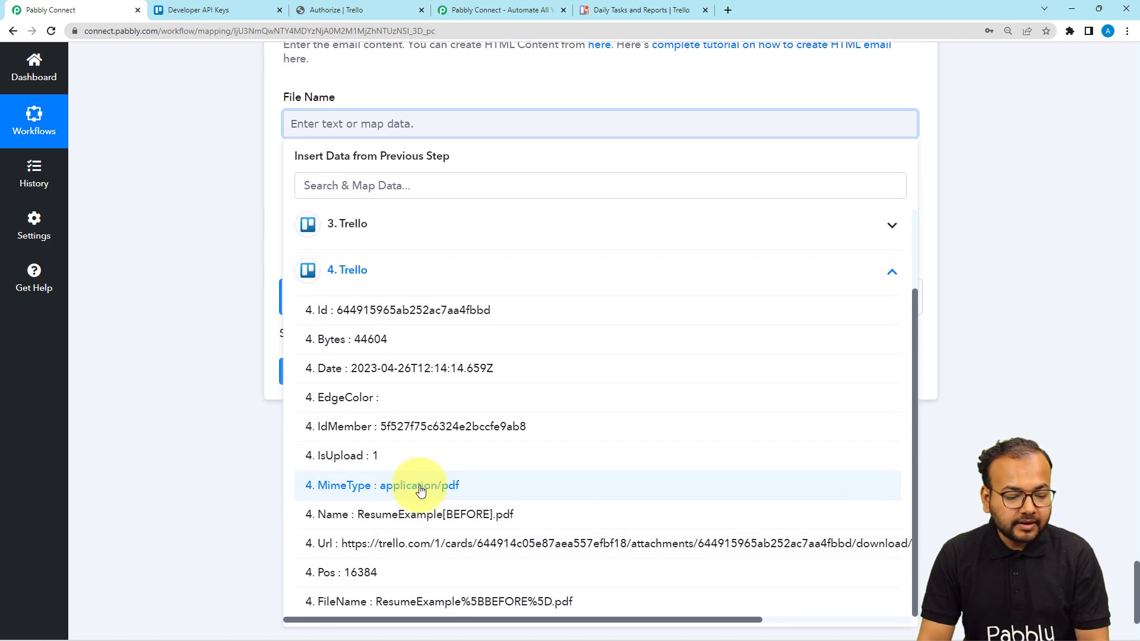
click(356, 601)
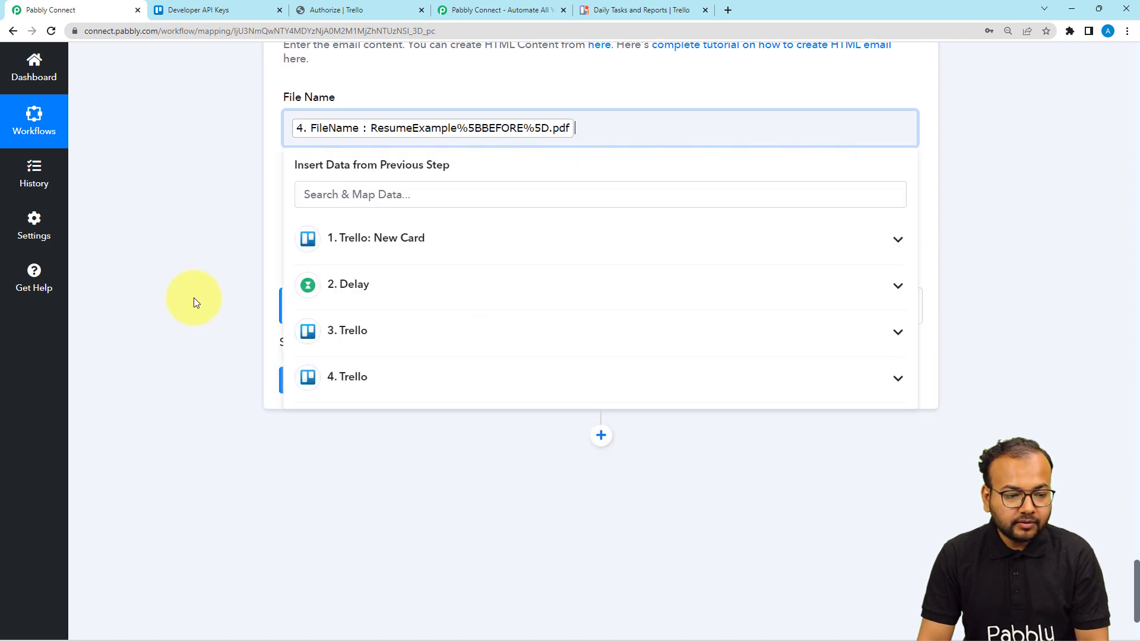
click(193, 299)
Step: Map the Url field from the fourth step, Trello, as the email's Attachment and review the filled-in fields
click(315, 222)
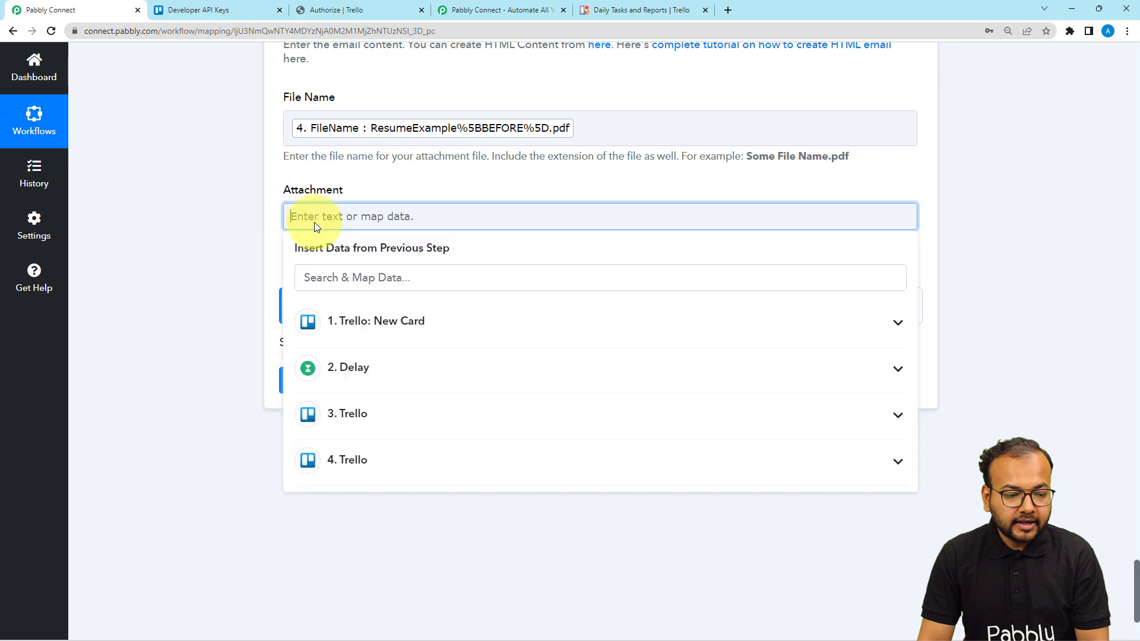
click(365, 478)
scroll(380, 531, down, 1)
click(382, 542)
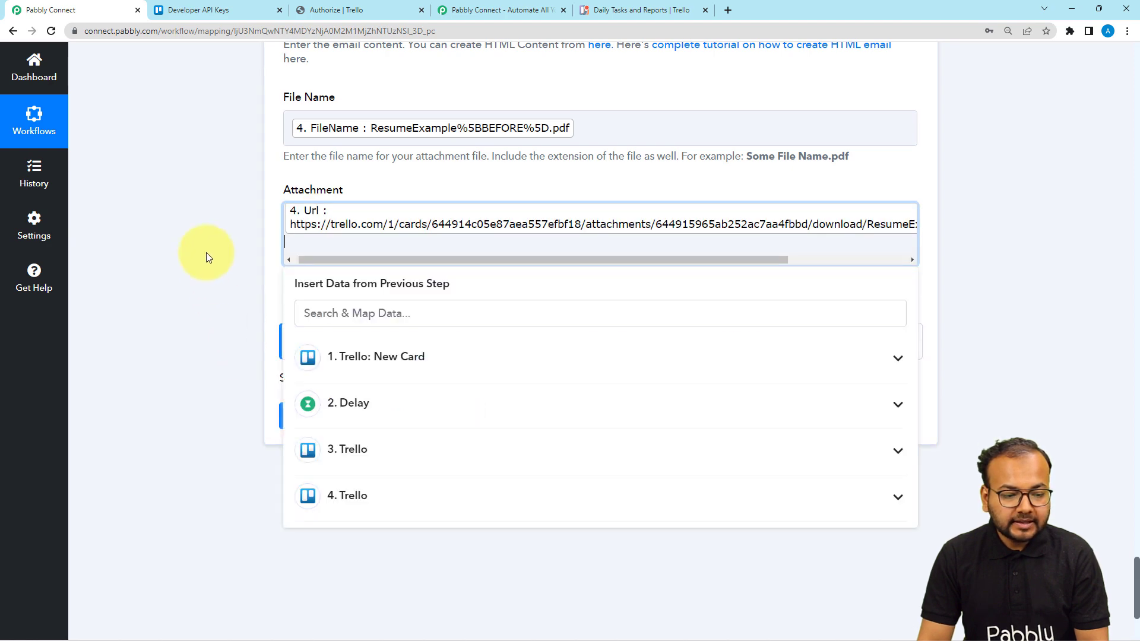
click(206, 254)
scroll(205, 251, up, 1)
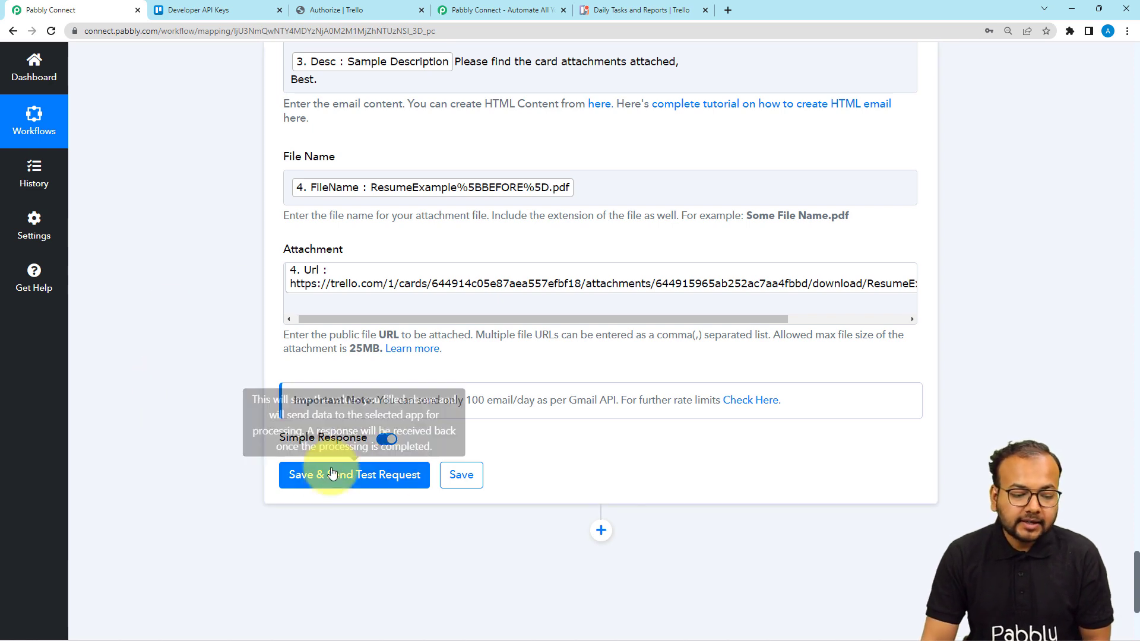
scroll(340, 494, up, 10)
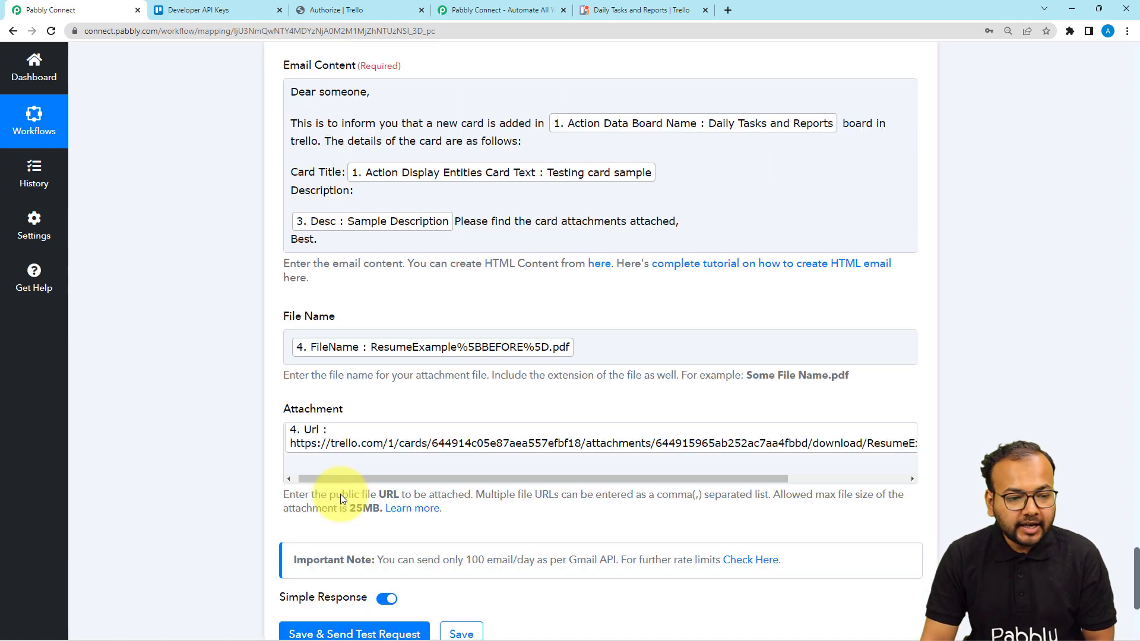
Step: Review the Gmail action's fields, check the recipient's Gmail inbox, and save the action while sending a test request from Pabbly Connect
scroll(240, 249, up, 6)
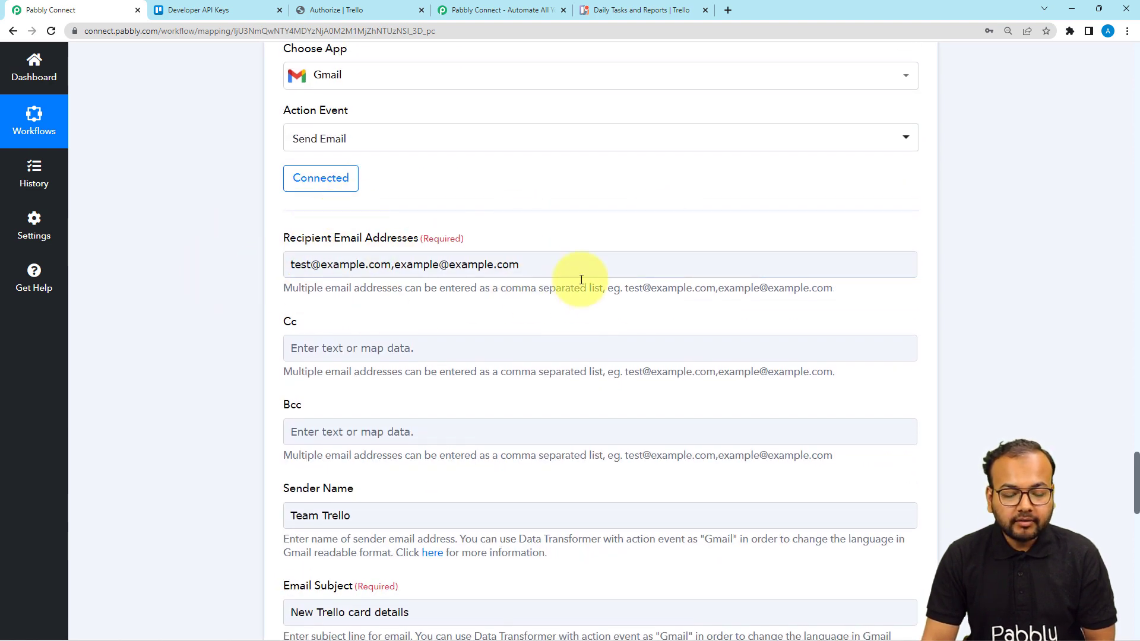
scroll(246, 278, down, 2)
scroll(243, 277, down, 1)
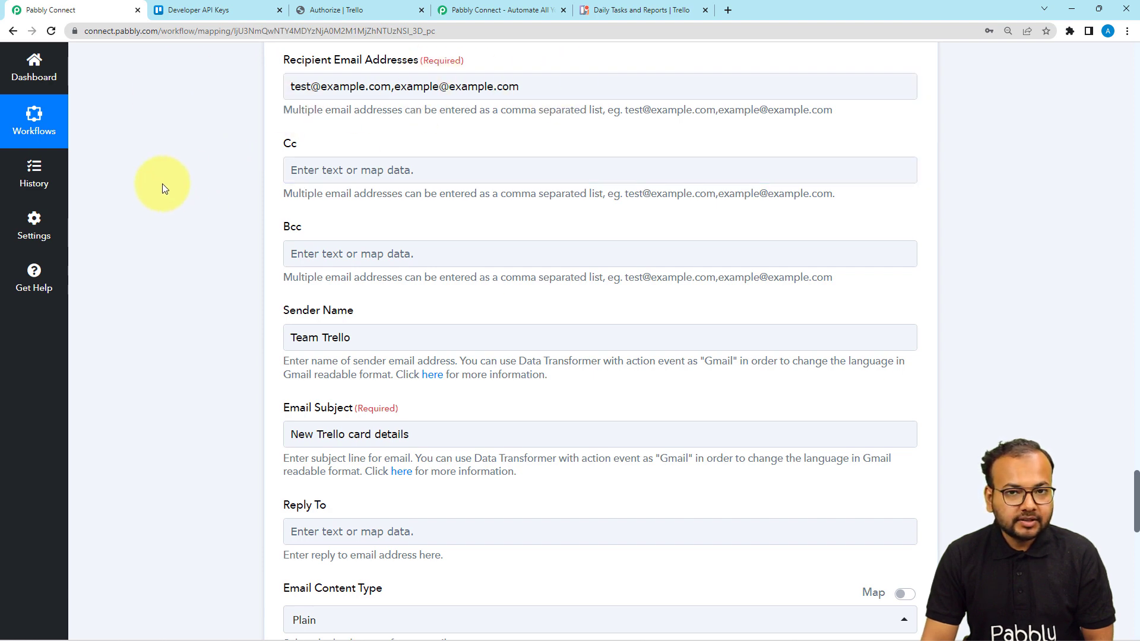
scroll(155, 185, down, 4)
scroll(156, 185, down, 10)
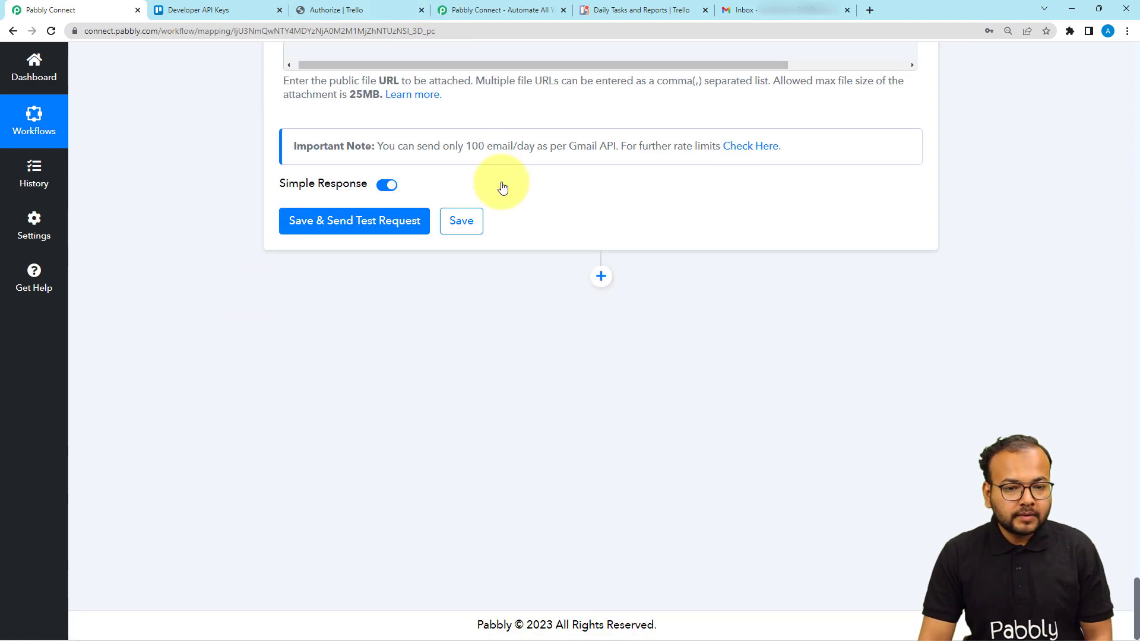
click(749, 10)
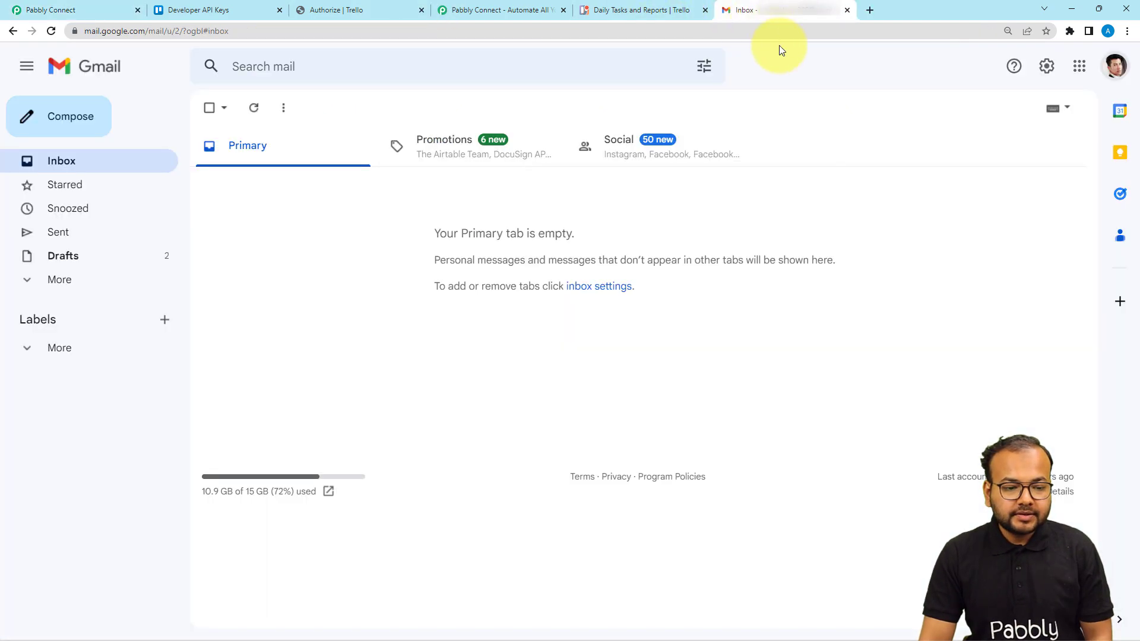
click(45, 10)
click(288, 230)
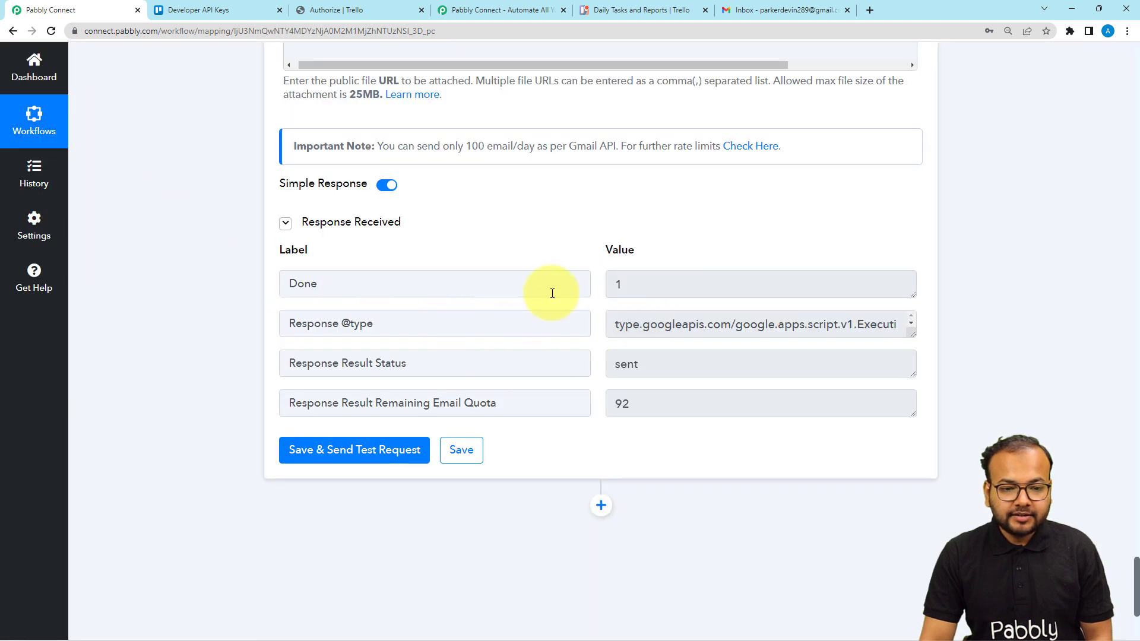
Step: In Gmail, open the "New Trello card details" email from Team Trello and preview its PDF attachment
click(766, 12)
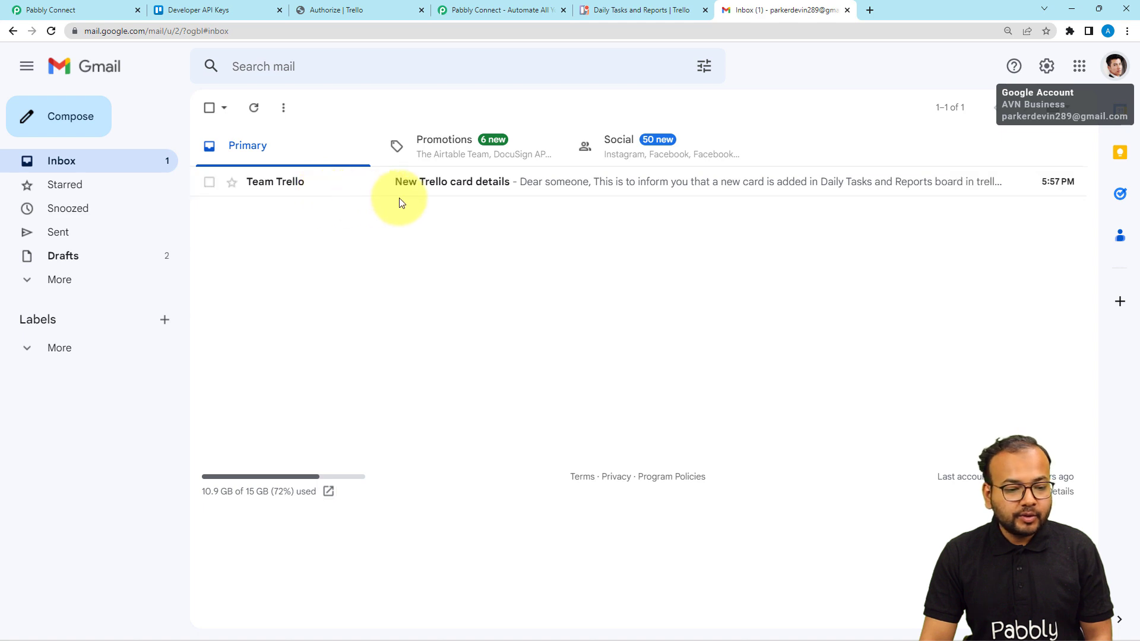
click(518, 187)
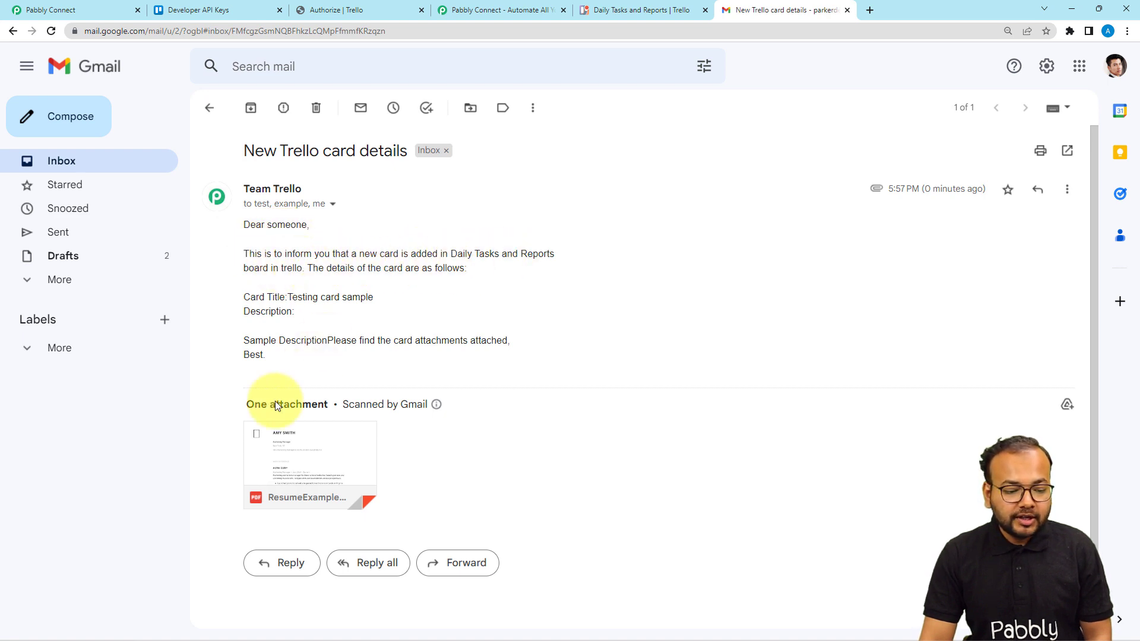
mouse_move(364, 461)
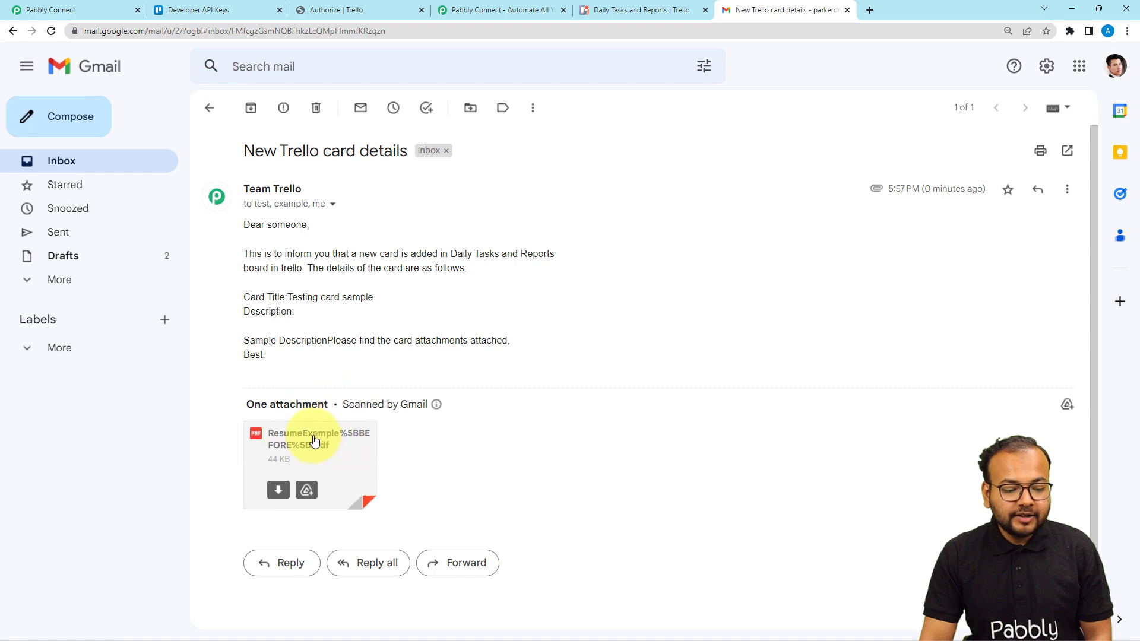
click(358, 439)
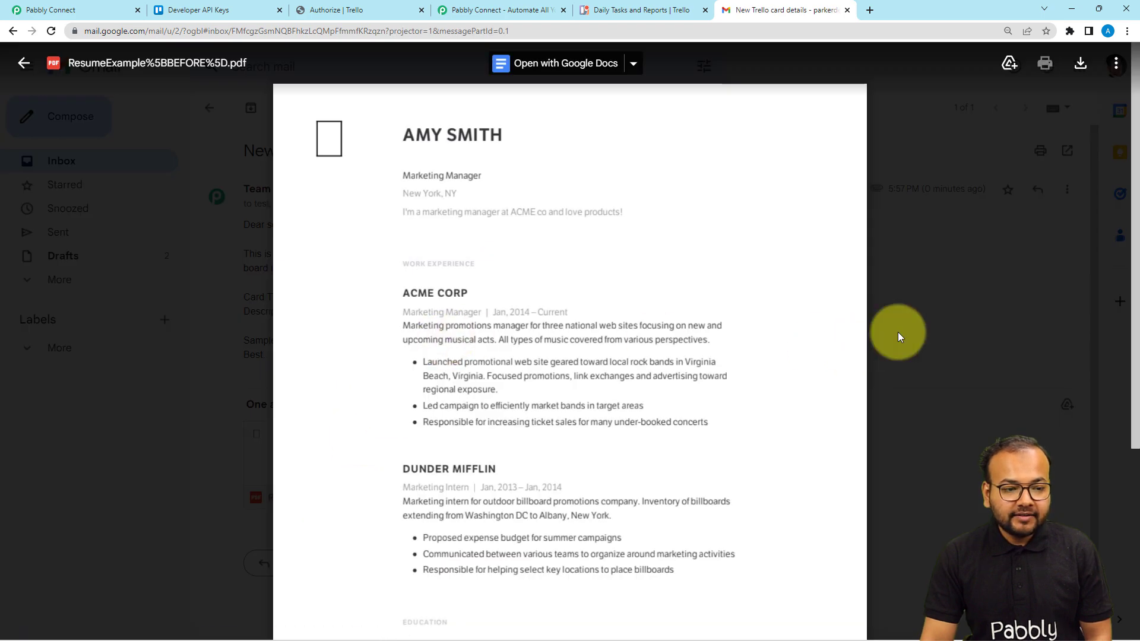
click(898, 333)
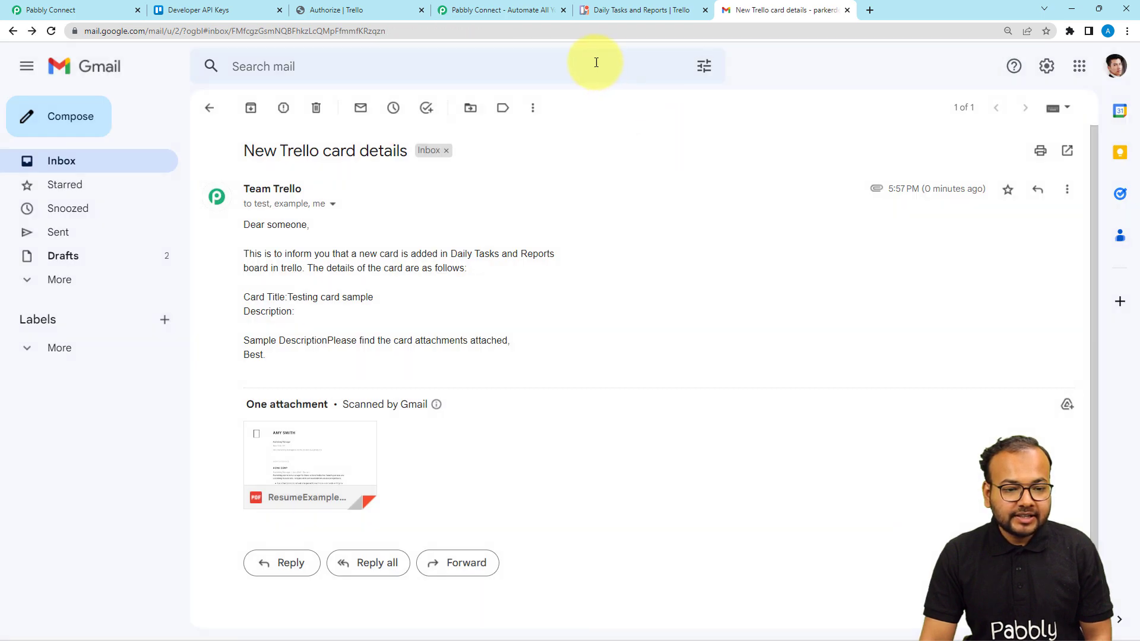
Step: Switch to Trello, open the "Testing card sample" card in the Working On list, and preview its ResumeExample[BEFORE].pdf attachment for comparison
click(607, 9)
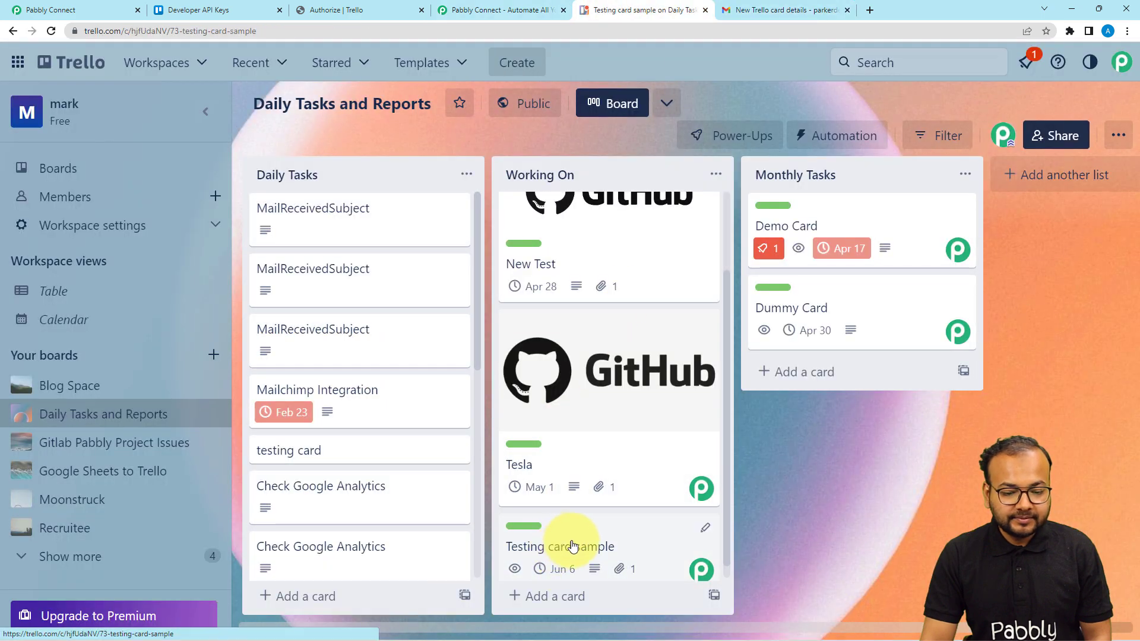
click(600, 541)
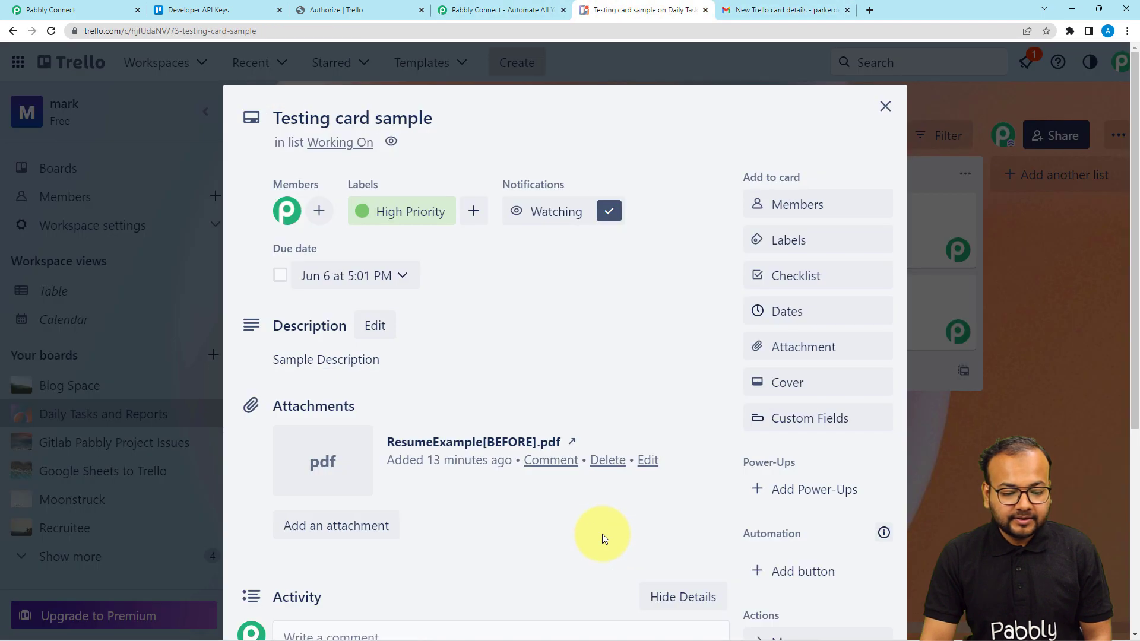
click(433, 448)
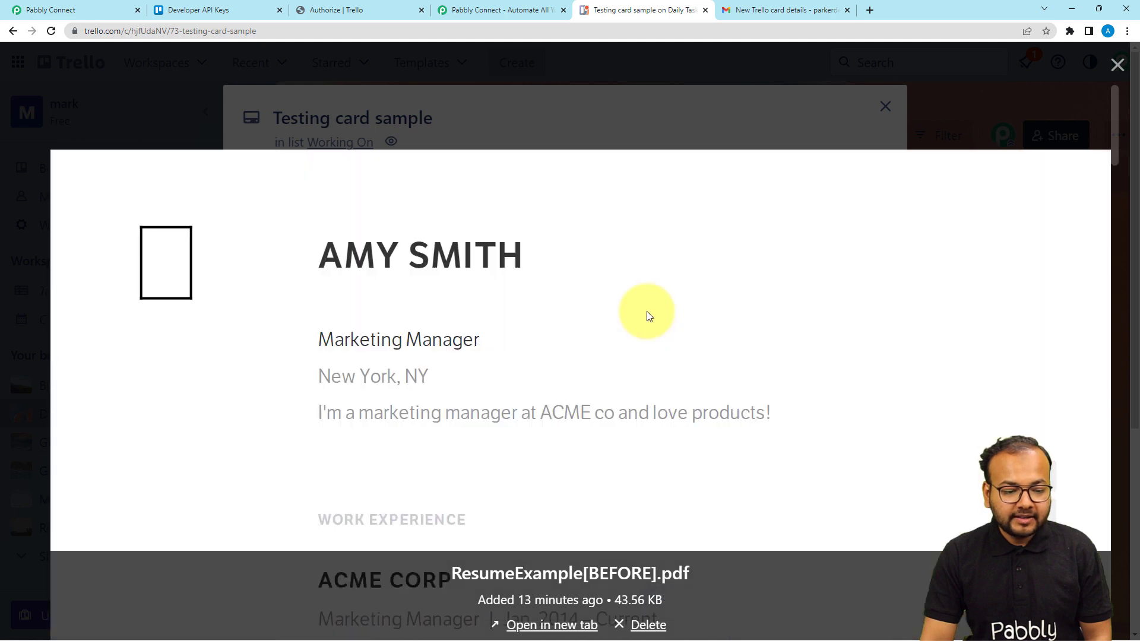
click(1116, 64)
Step: Return to the Pabbly Connect workflow and look back over the Gmail action's response, attachment and email fields
click(25, 7)
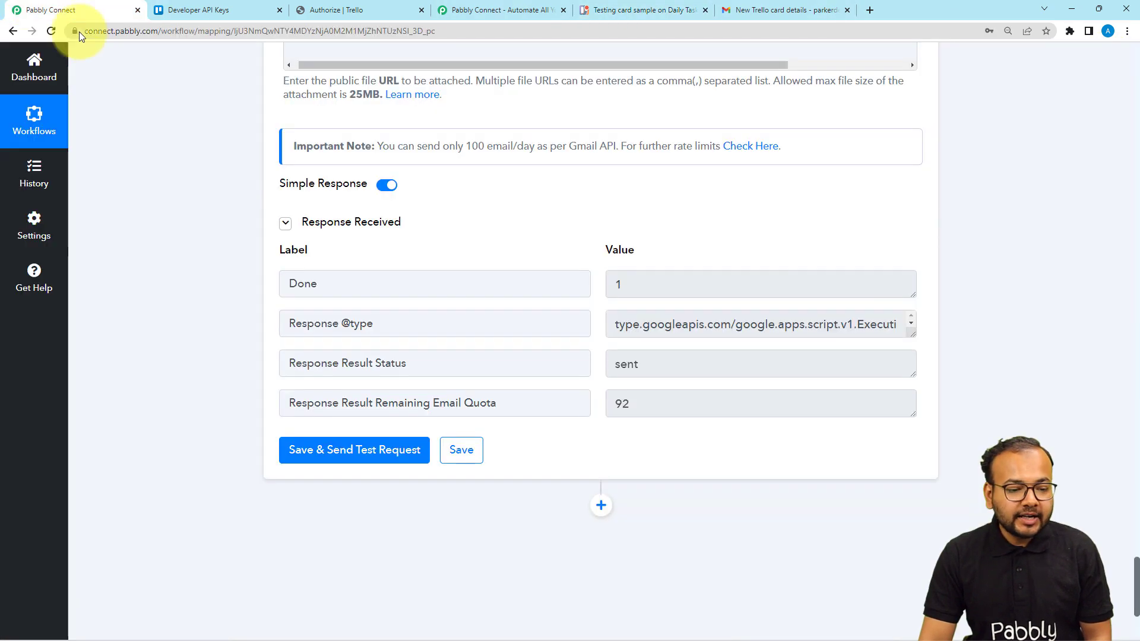
scroll(178, 347, up, 7)
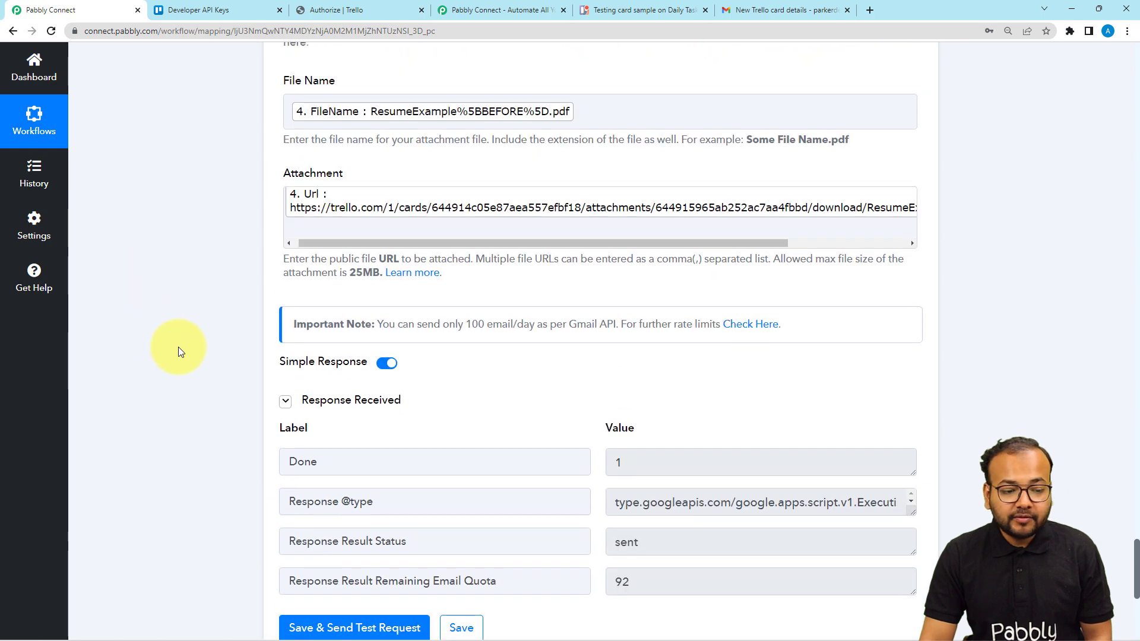
scroll(178, 347, up, 7)
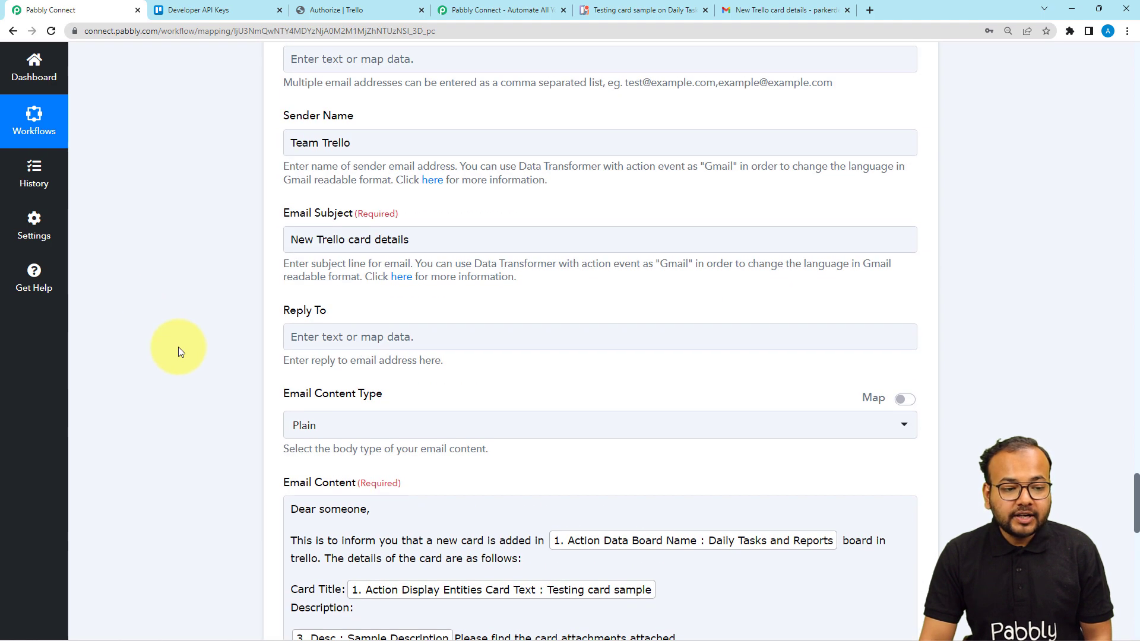